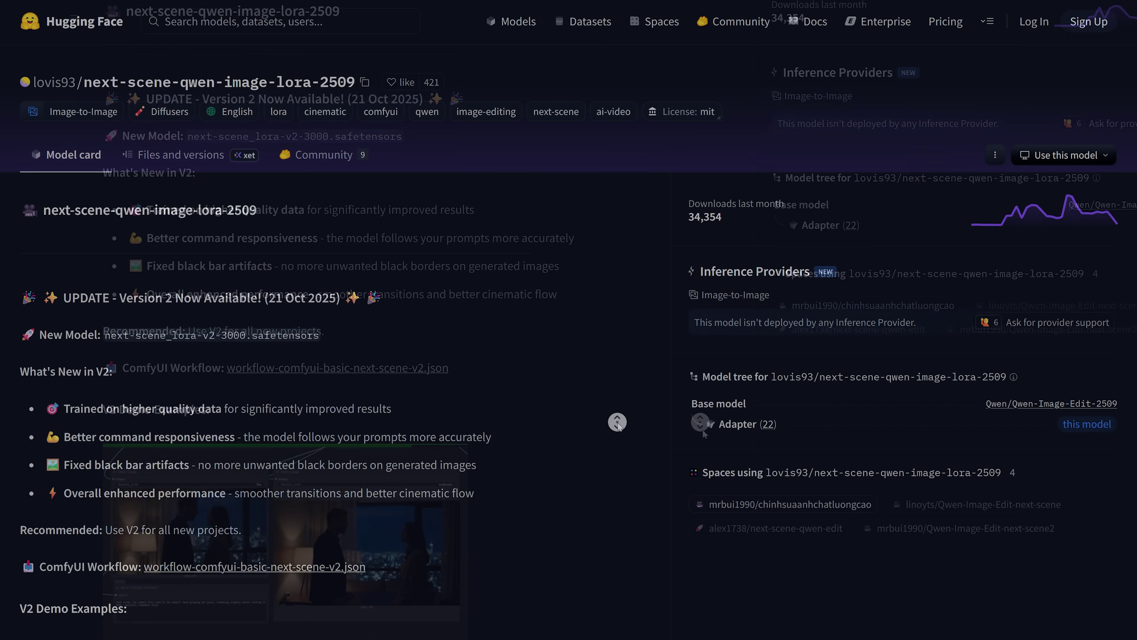
Step: Read through the next-scene-qwen-image-lora-2509 model card and the step-by-step ComfyUI installation guide
middle_click(619, 429)
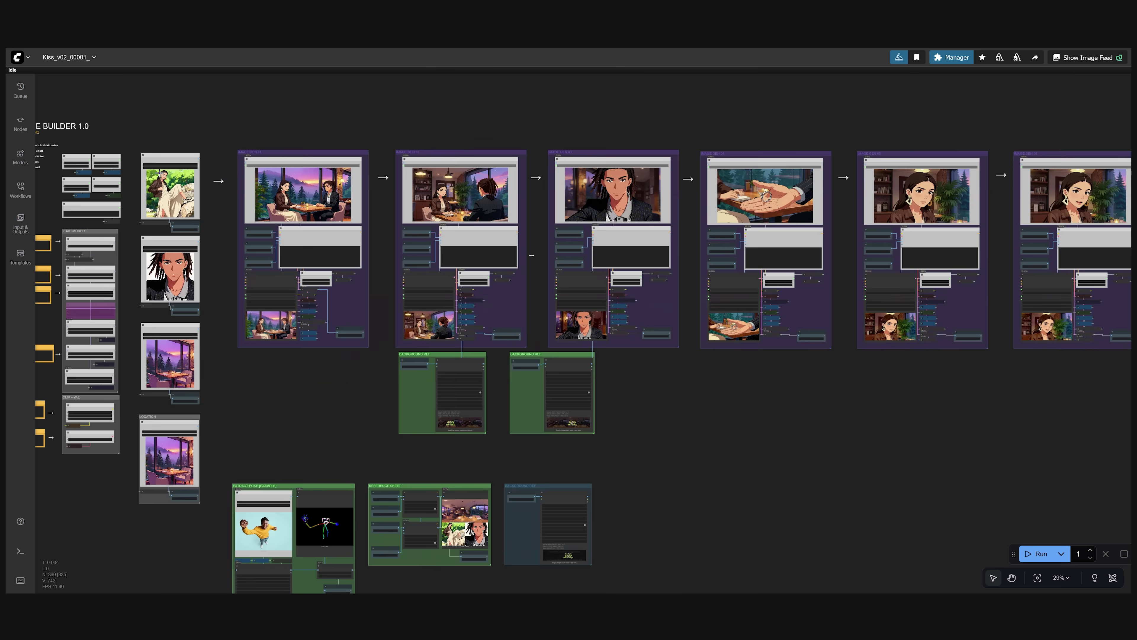
scroll(164, 175, "up", 11)
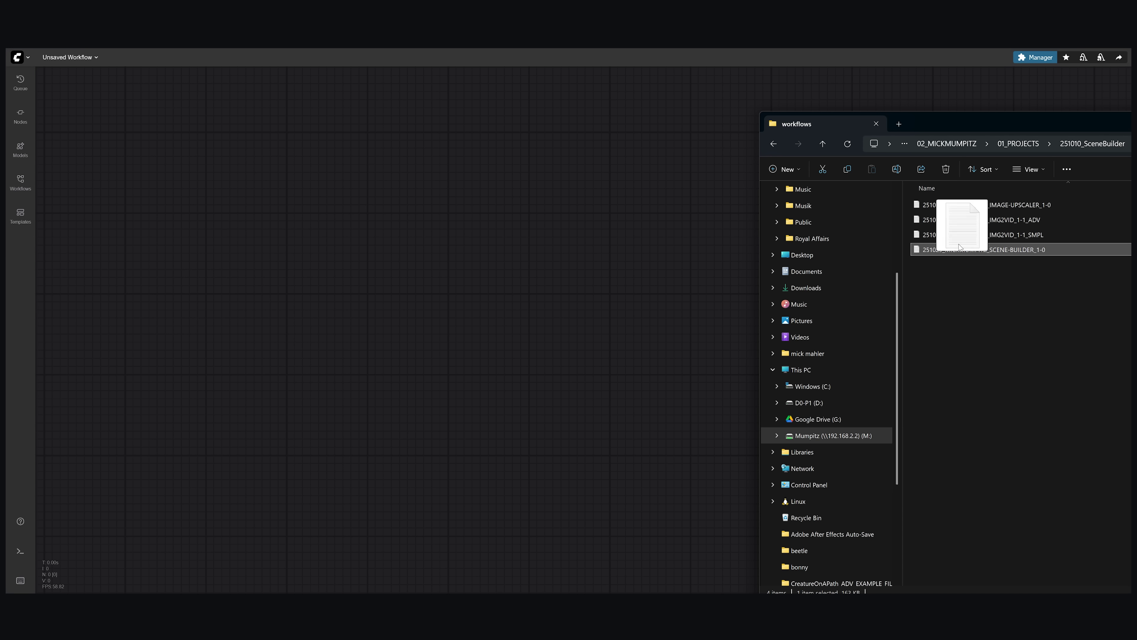
left_click_drag(959, 247, 512, 302)
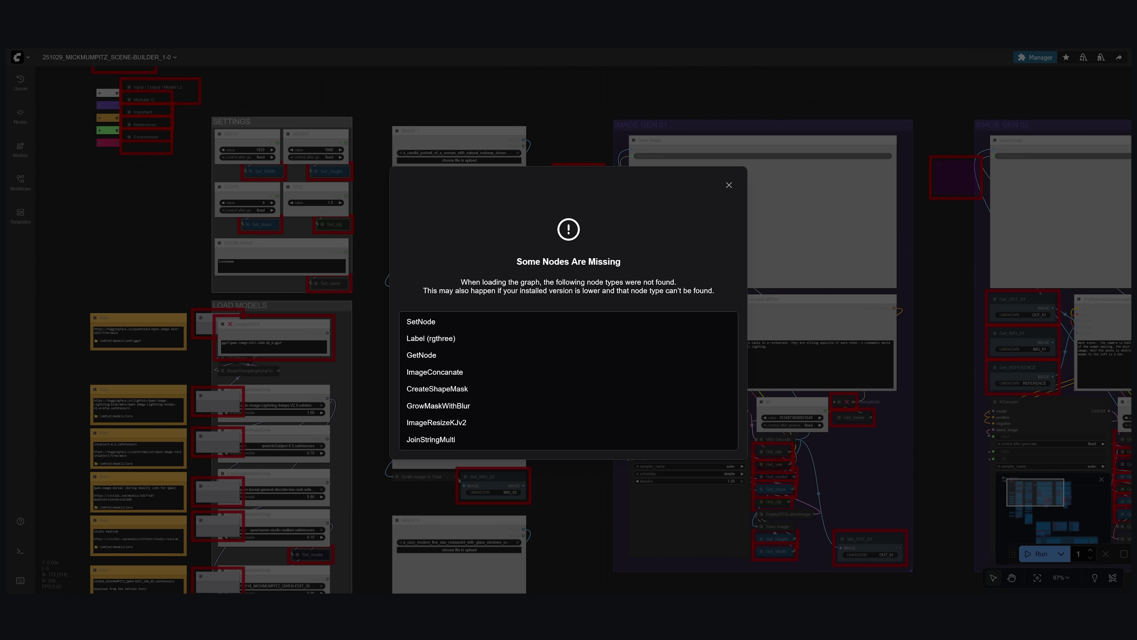
Step: Install all missing custom node packs for the scene builder workflow through ComfyUI Manager and restart ComfyUI
scroll(459, 389, "down", 2)
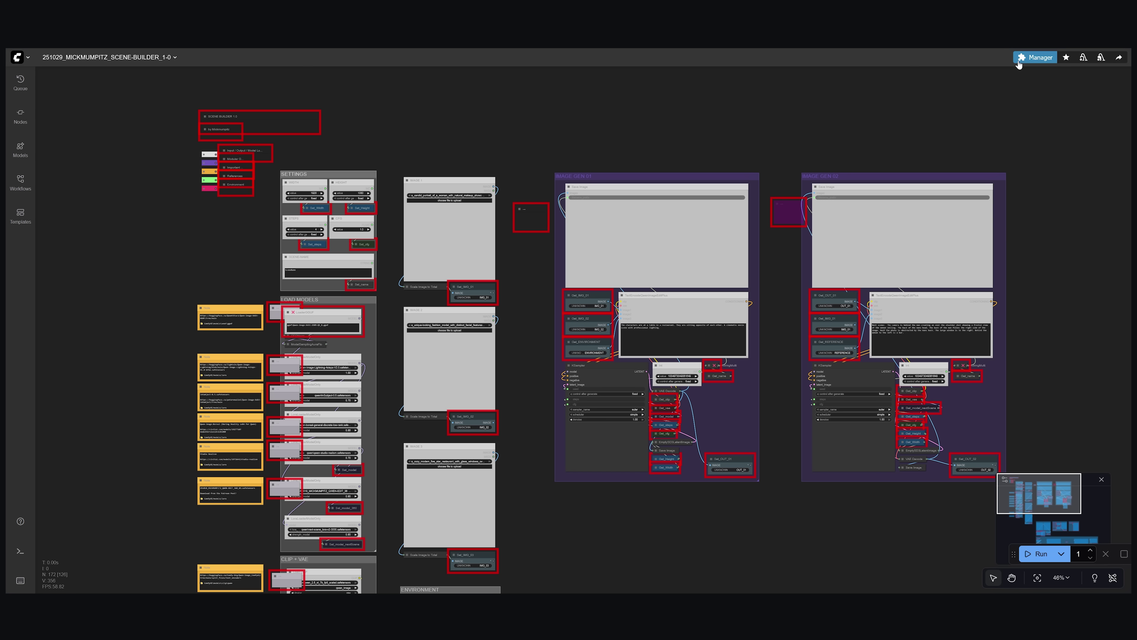
left_click(1020, 63)
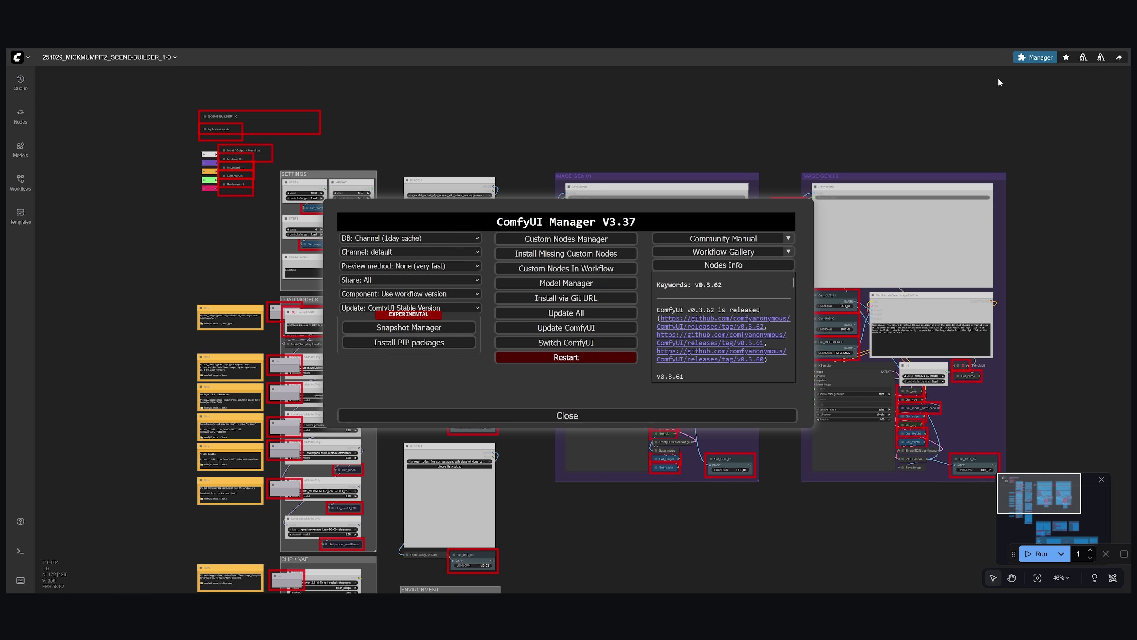
left_click(577, 254)
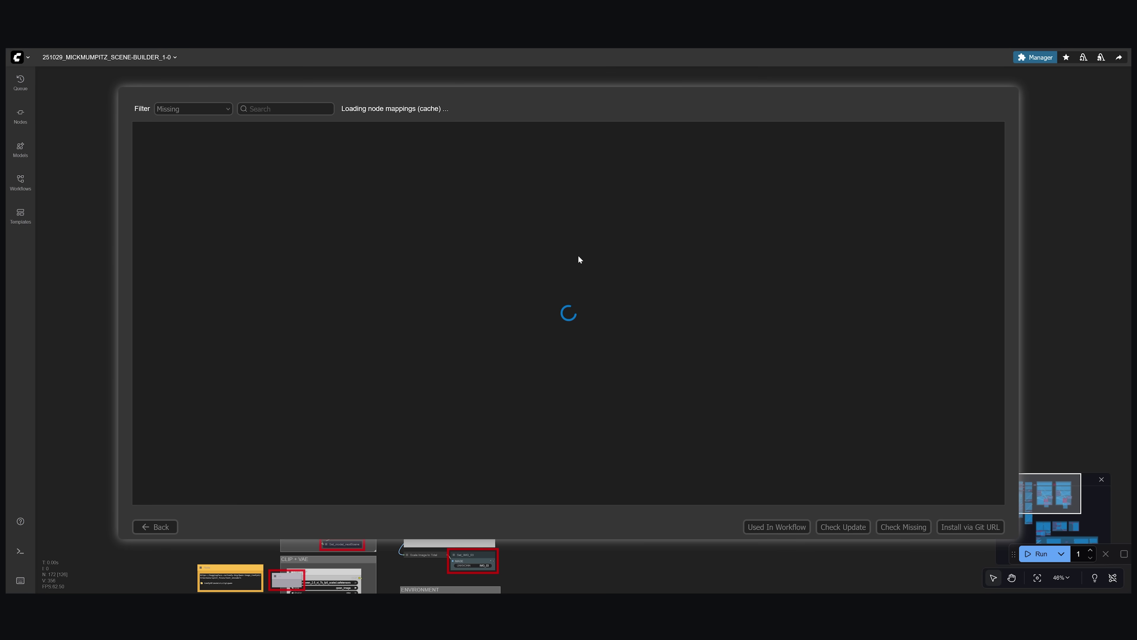
left_click(141, 132)
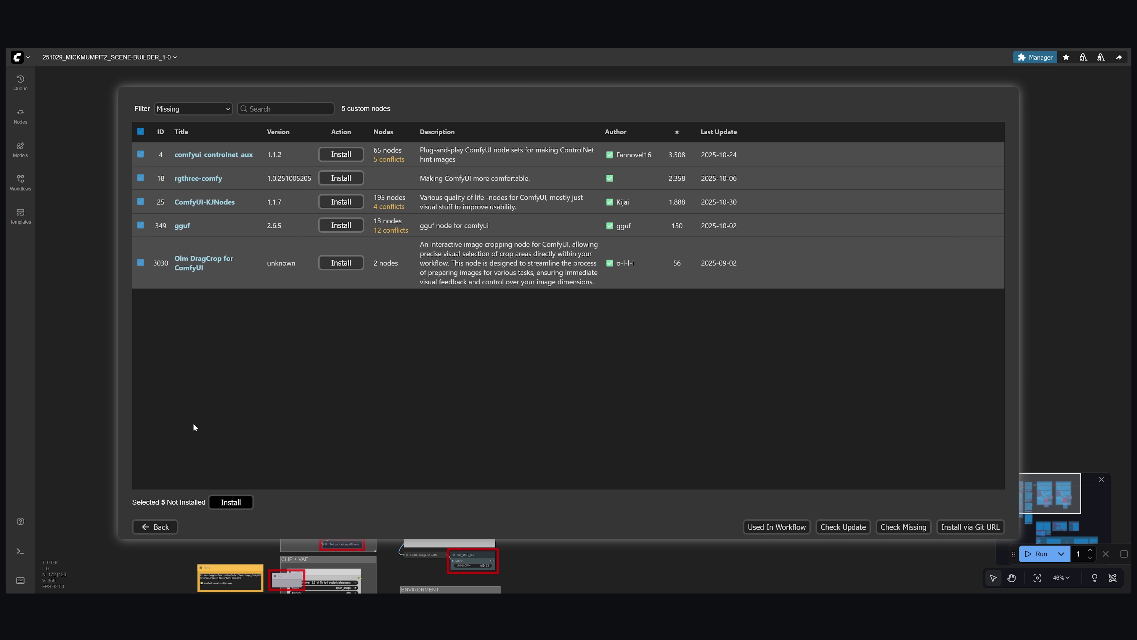
left_click(226, 502)
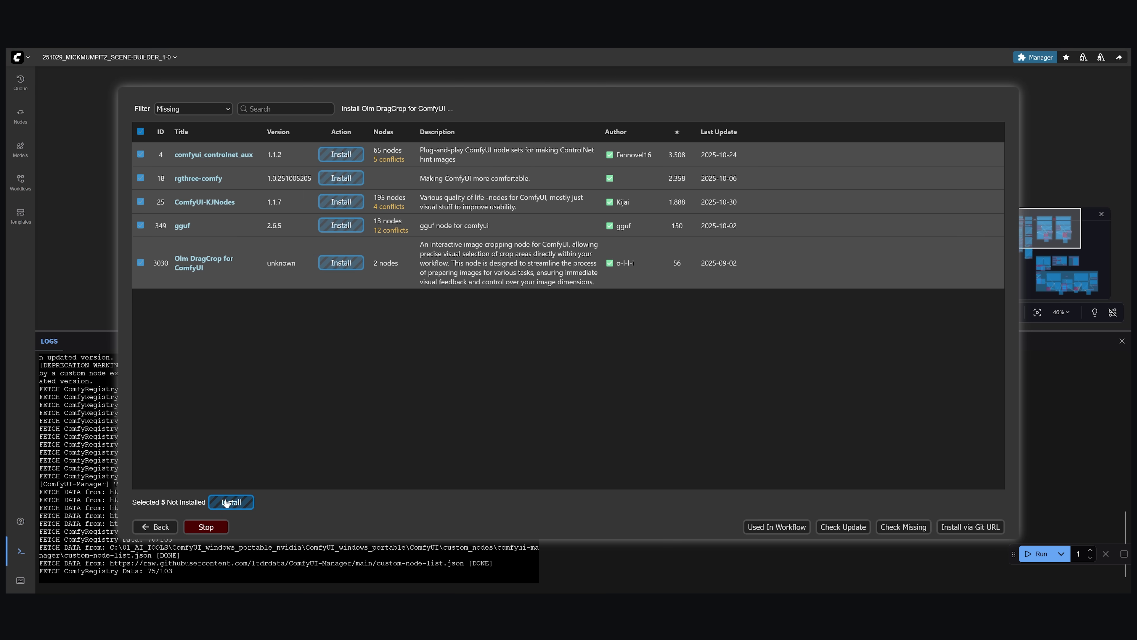
left_click(204, 530)
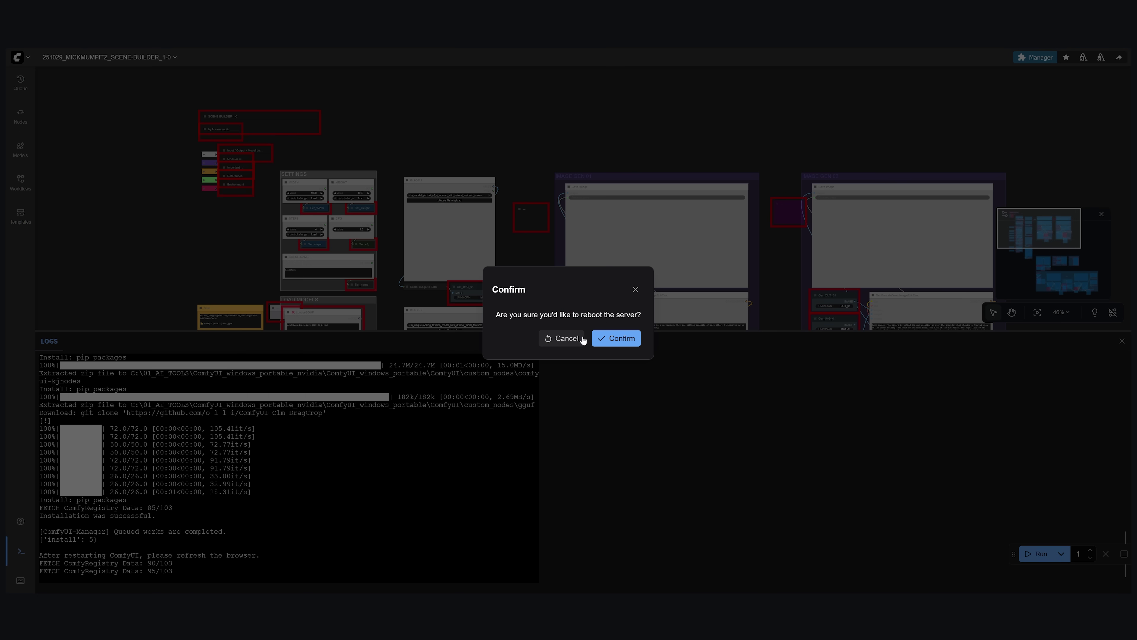
left_click(608, 339)
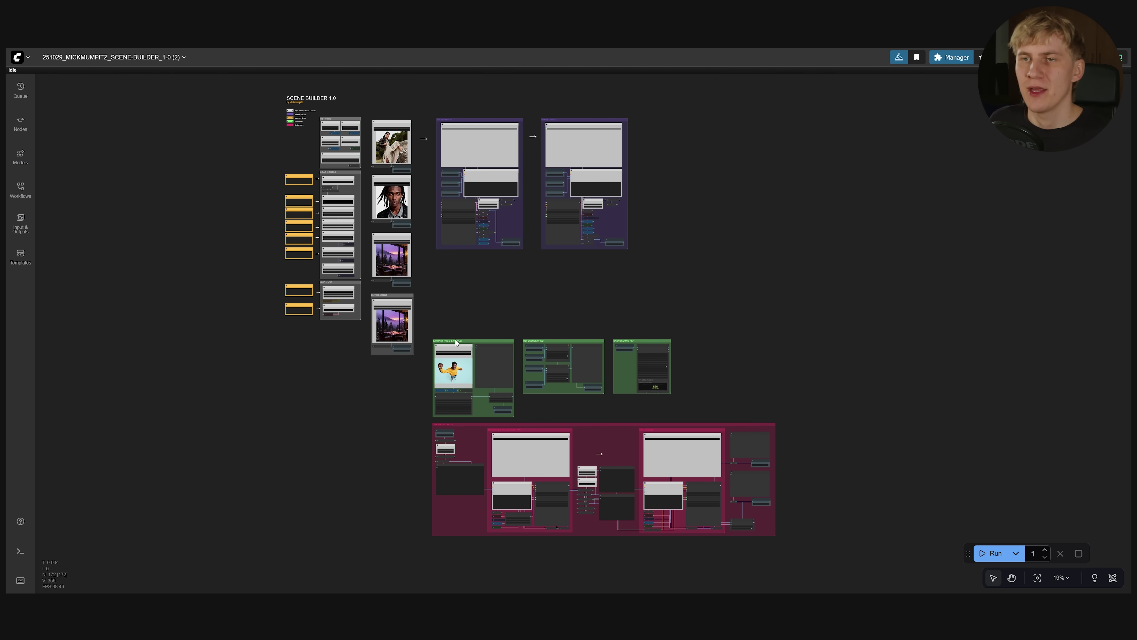
Step: Examine the LOAD MODELS group and the note giving the GGUF model's download link and target folder
scroll(224, 193, "up", 15)
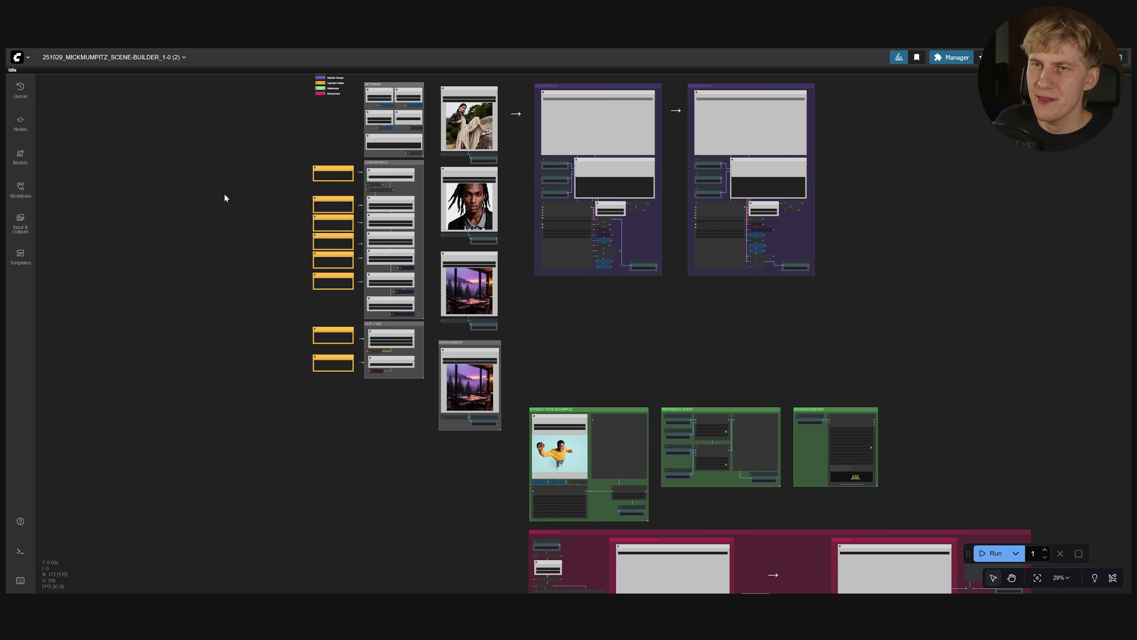
scroll(370, 154, "up", 3)
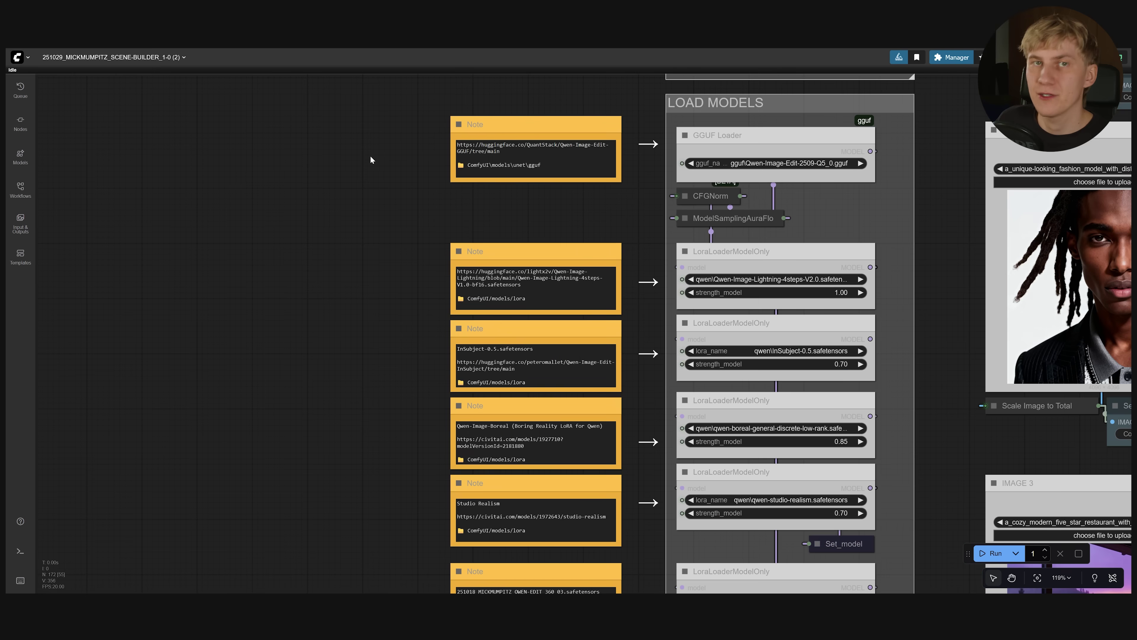
left_click_drag(370, 154, 247, 286)
scroll(244, 287, "up", 3)
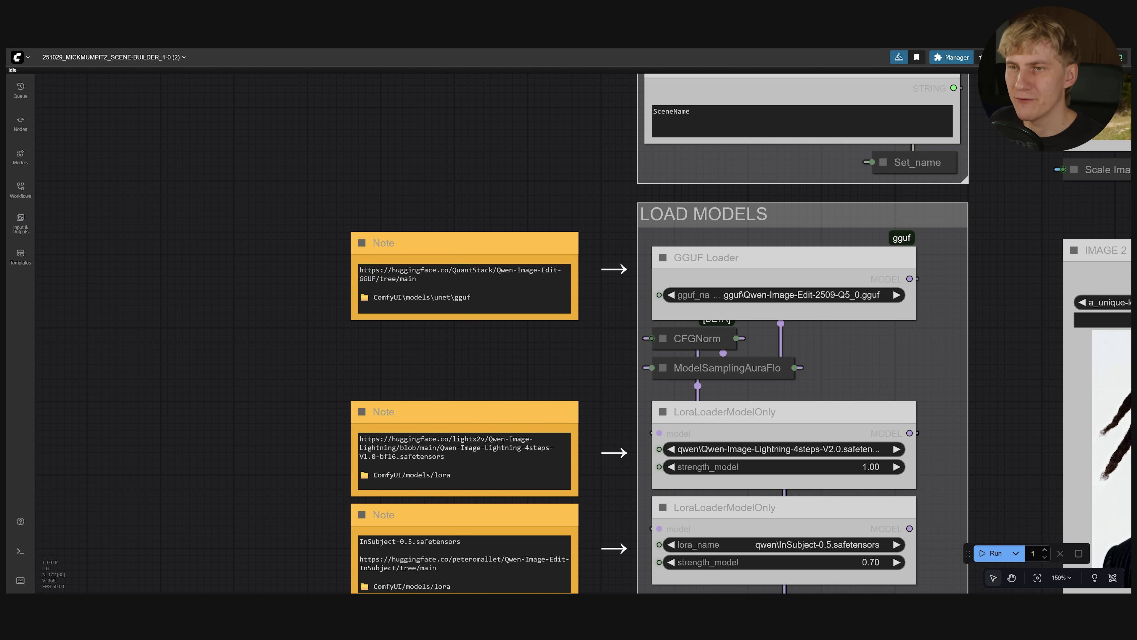
left_click_drag(360, 269, 417, 279)
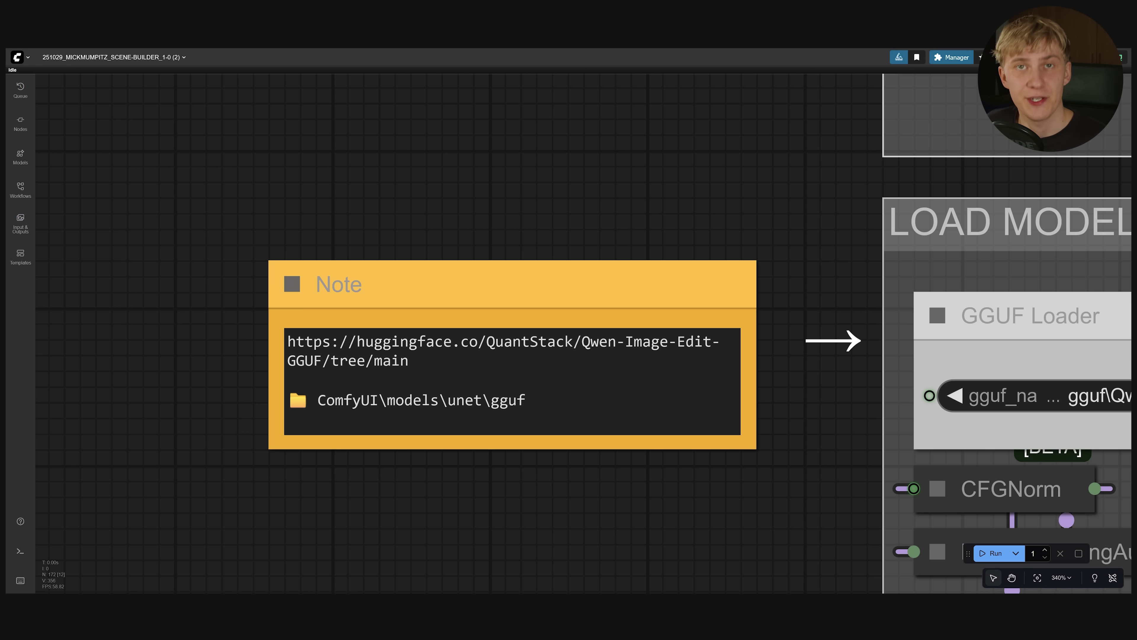
Step: Switch to File Explorer and open the ComfyUI\models\unet\gguf folder of the portable installation
left_click_drag(1136, 81, 546, 94)
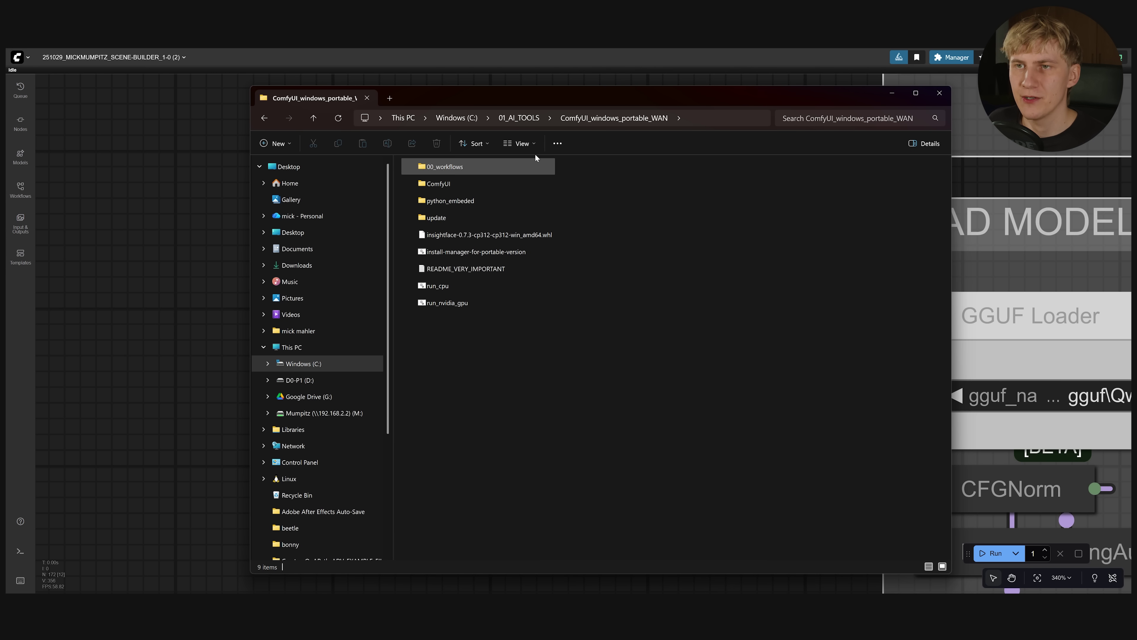
double_click(446, 185)
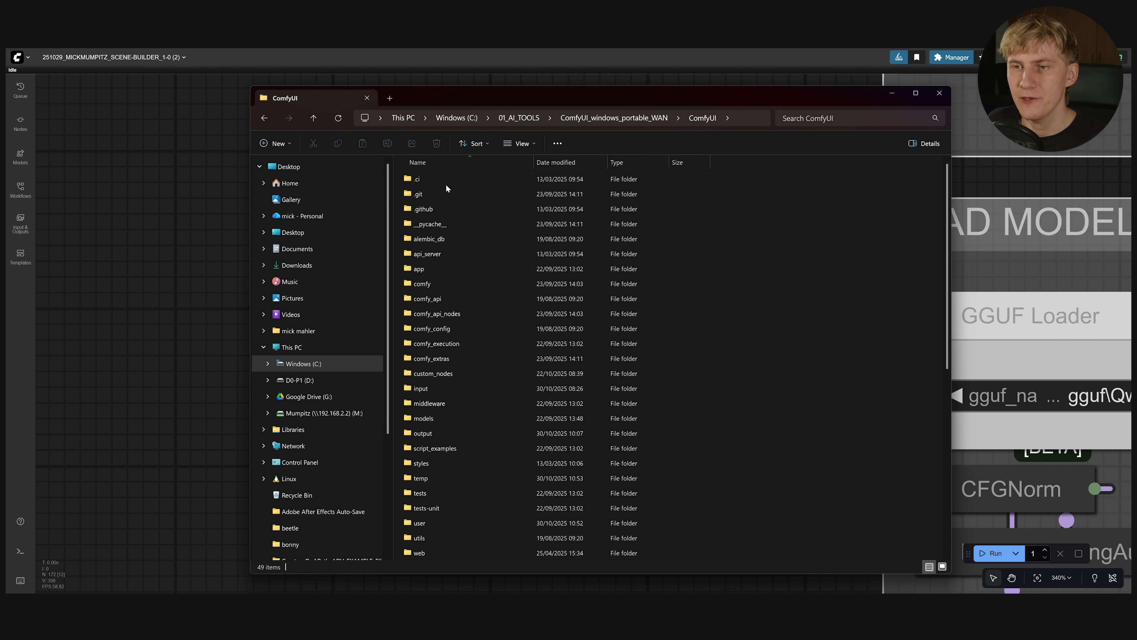
double_click(428, 418)
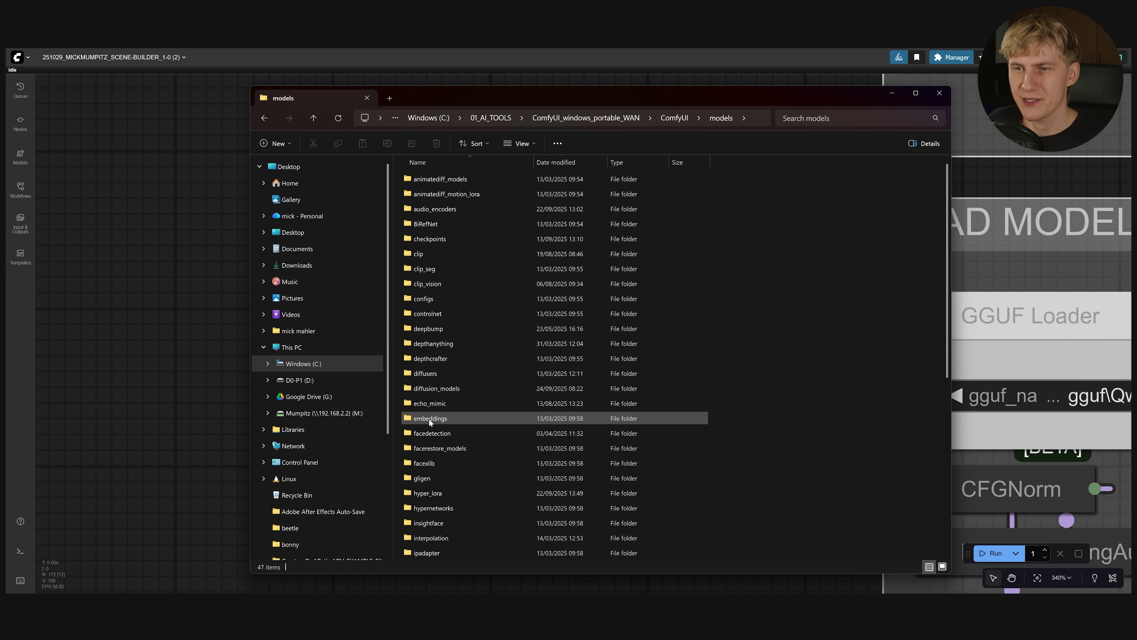
double_click(427, 417)
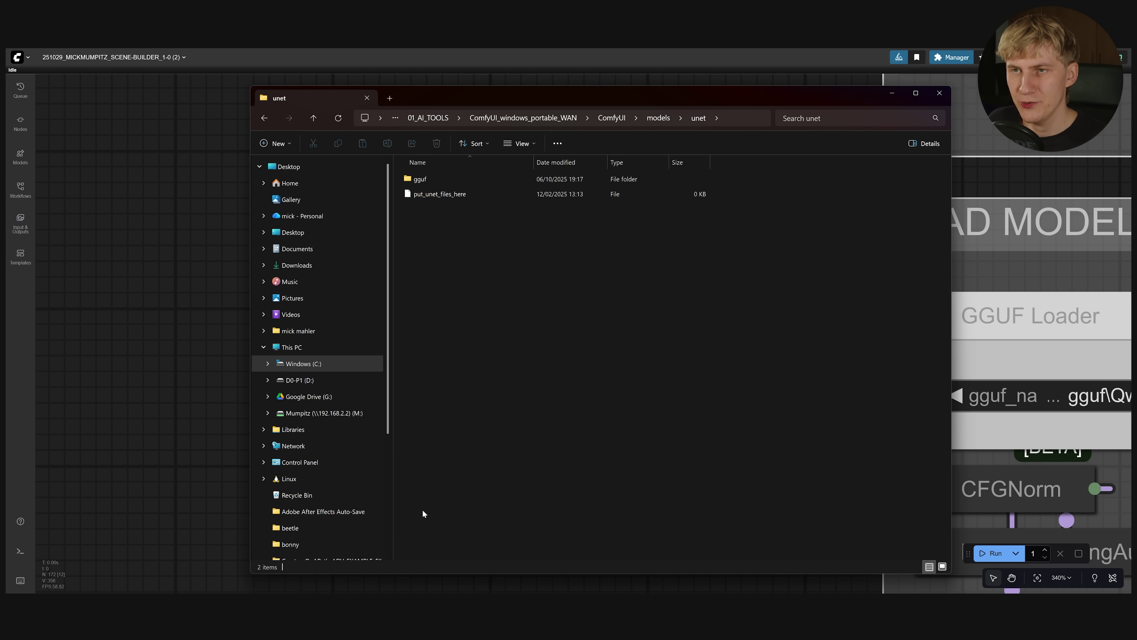
double_click(423, 179)
left_click_drag(596, 466, 456, 152)
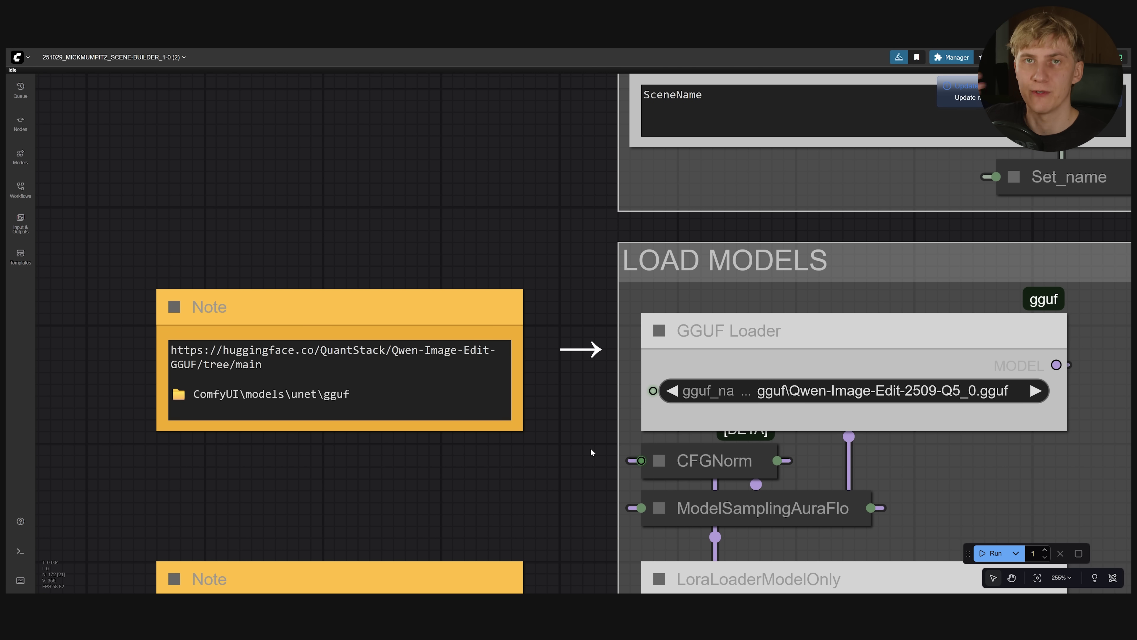
Step: Check the available models in the GGUF Loader's model list
left_click(898, 401)
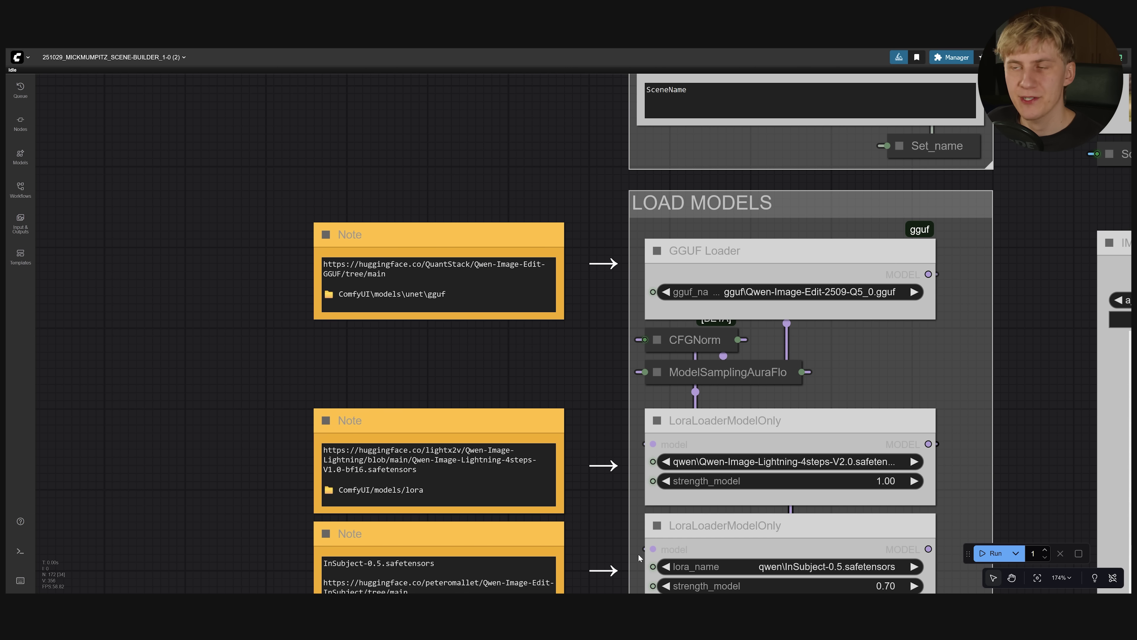
left_click_drag(638, 553, 636, 257)
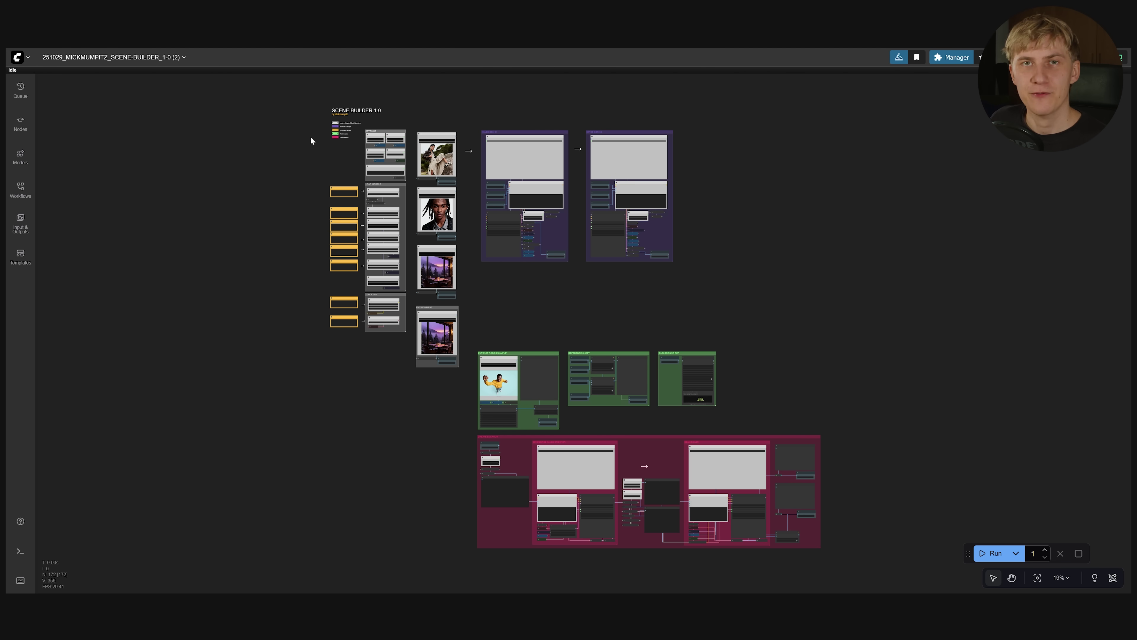
Step: Examine the width, height, steps and CFG nodes in the SETTINGS group and the Qwen-Image-Lightning LoRA loader
scroll(367, 110, "up", 8)
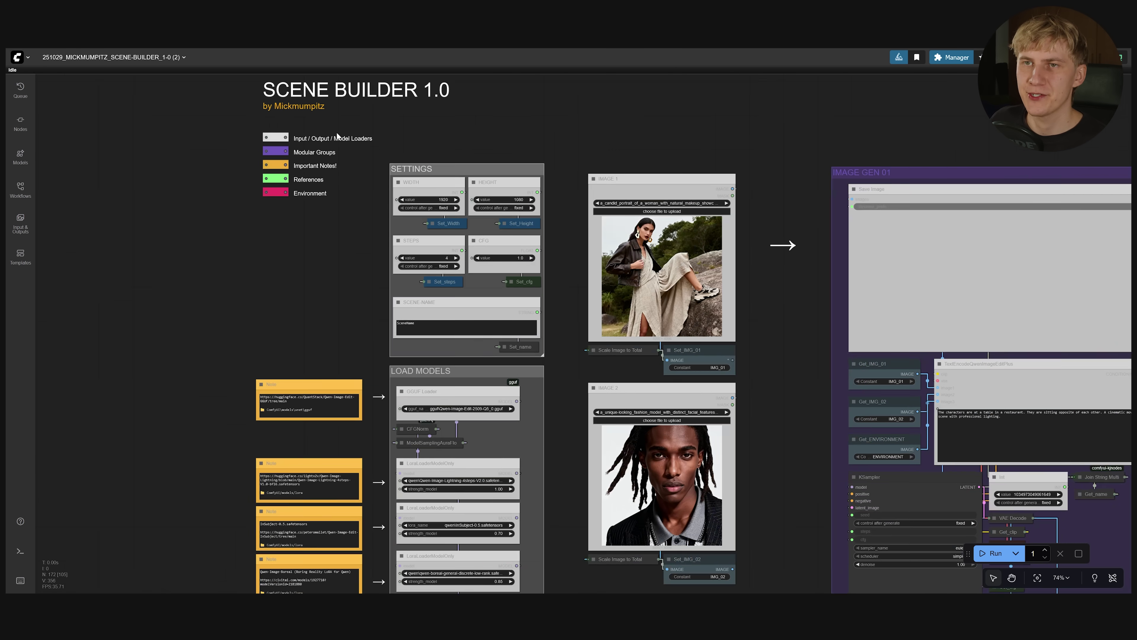
scroll(426, 156, "up", 6)
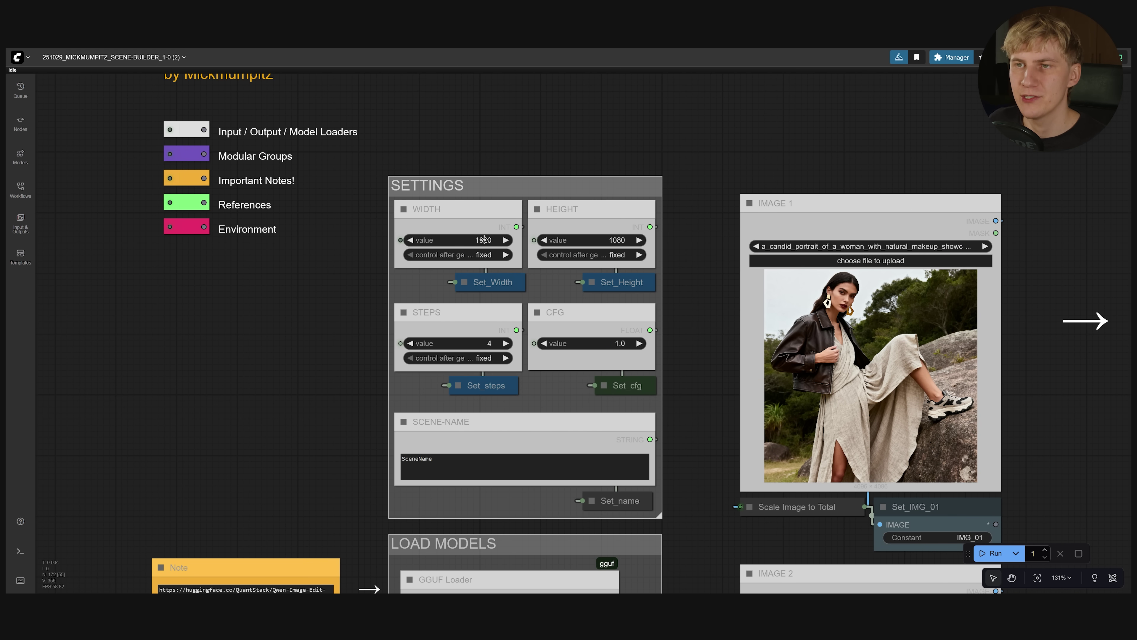
left_click(505, 227)
left_click(552, 215)
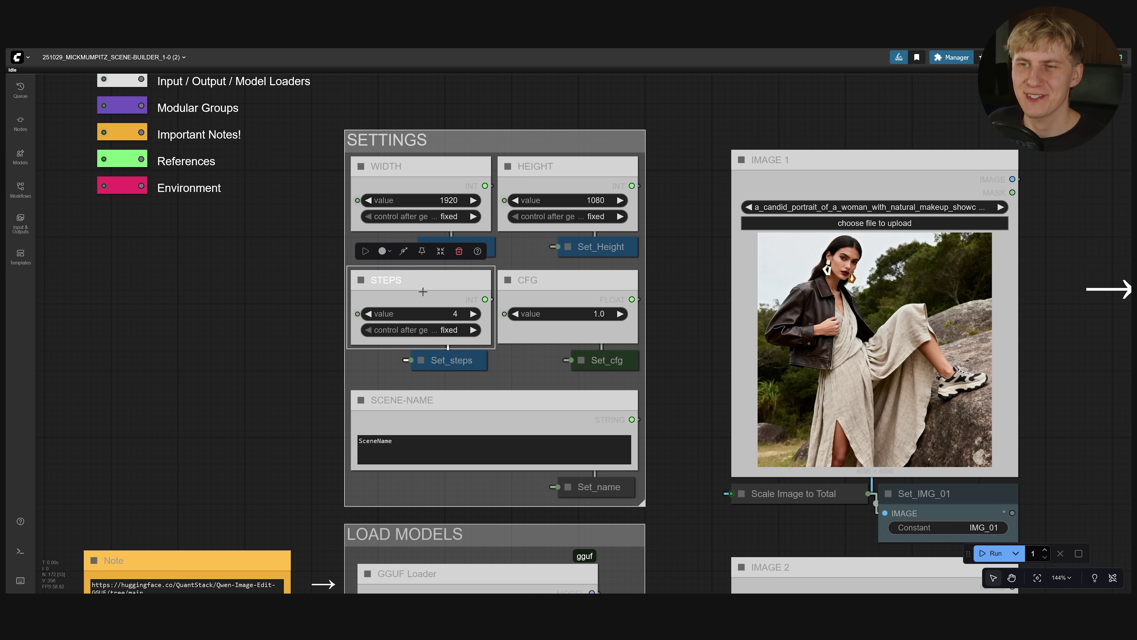
left_click(559, 300)
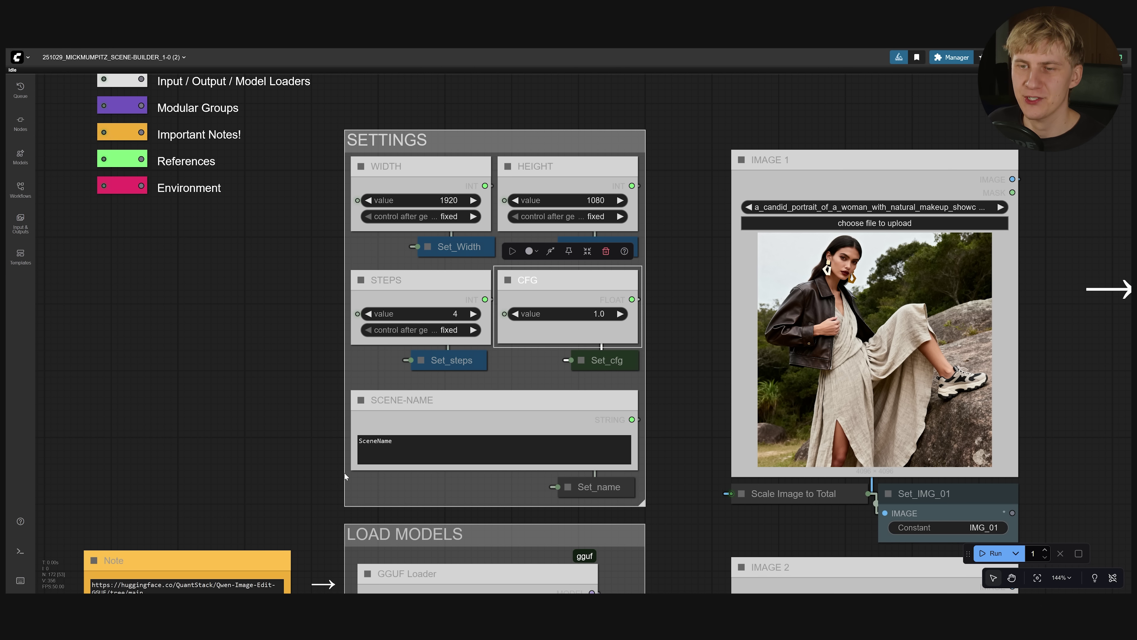
left_click_drag(343, 485, 376, 127)
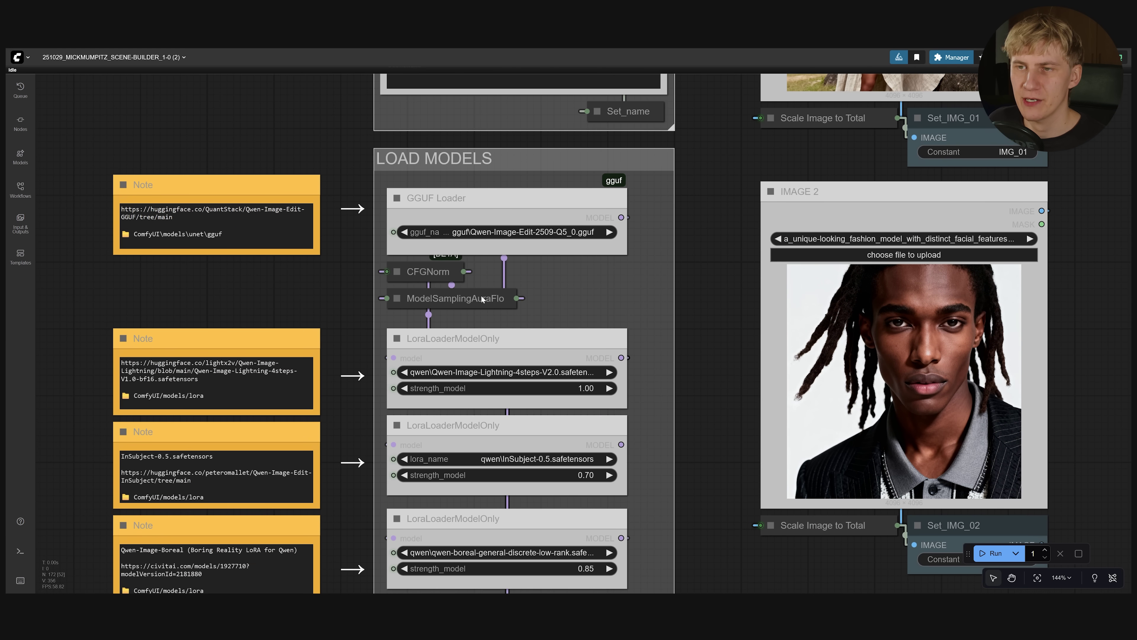
left_click(545, 355)
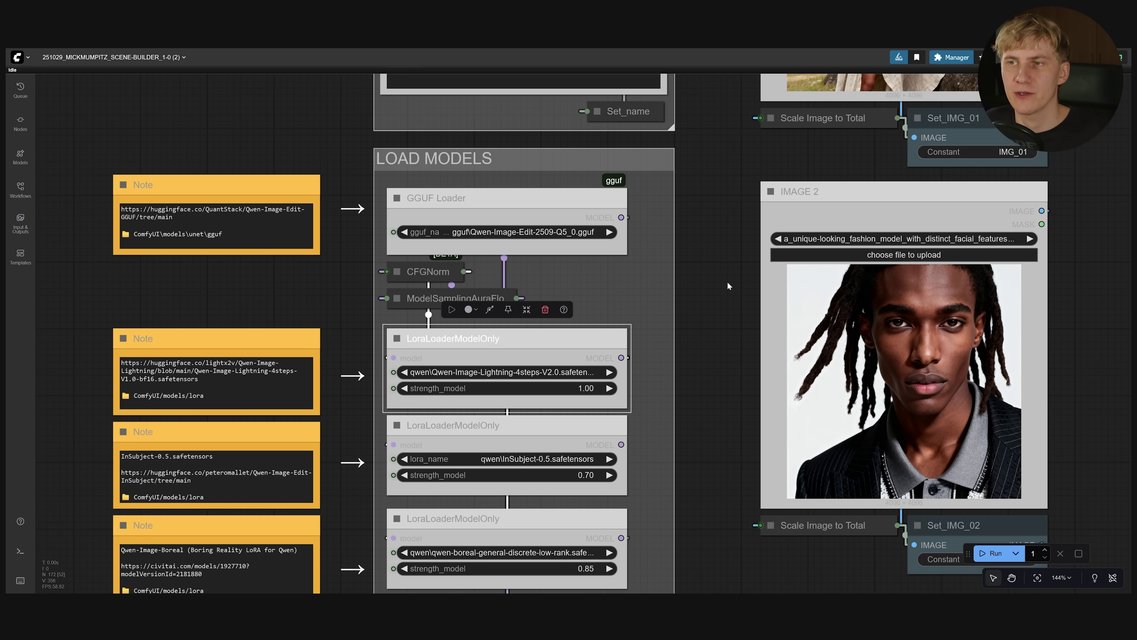
scroll(724, 247, "up", 10)
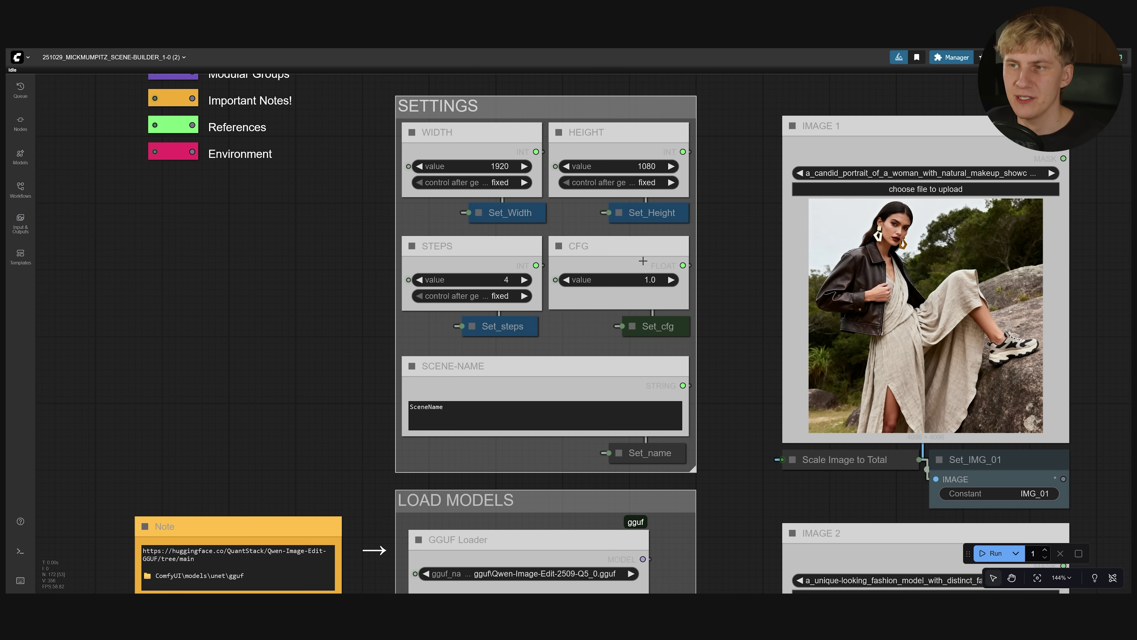
left_click(643, 261)
left_click_drag(718, 374, 713, 421)
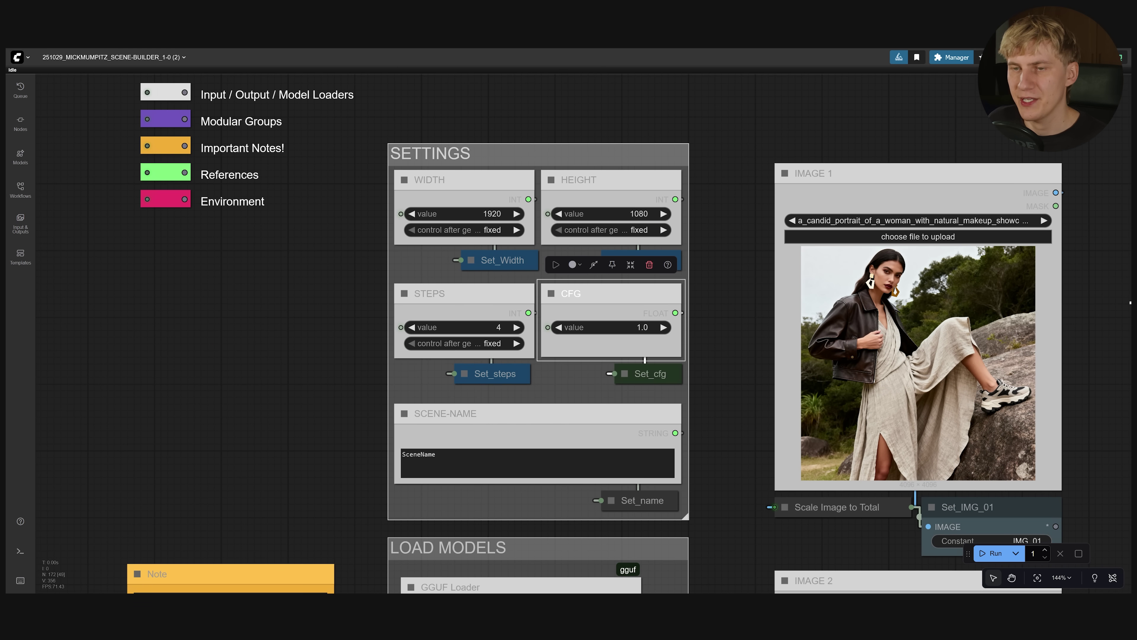
Step: Set the scene name in the SETTINGS group to "Restaurant"
double_click(418, 454)
type("Restaurant")
scroll(662, 500, "up", 2)
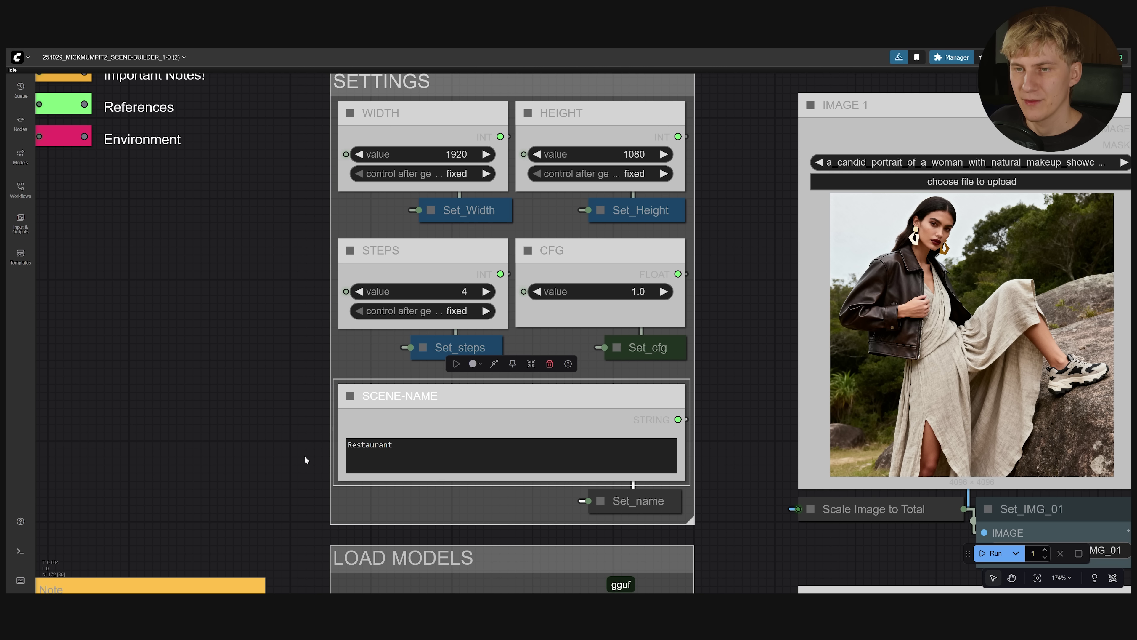
left_click(297, 459)
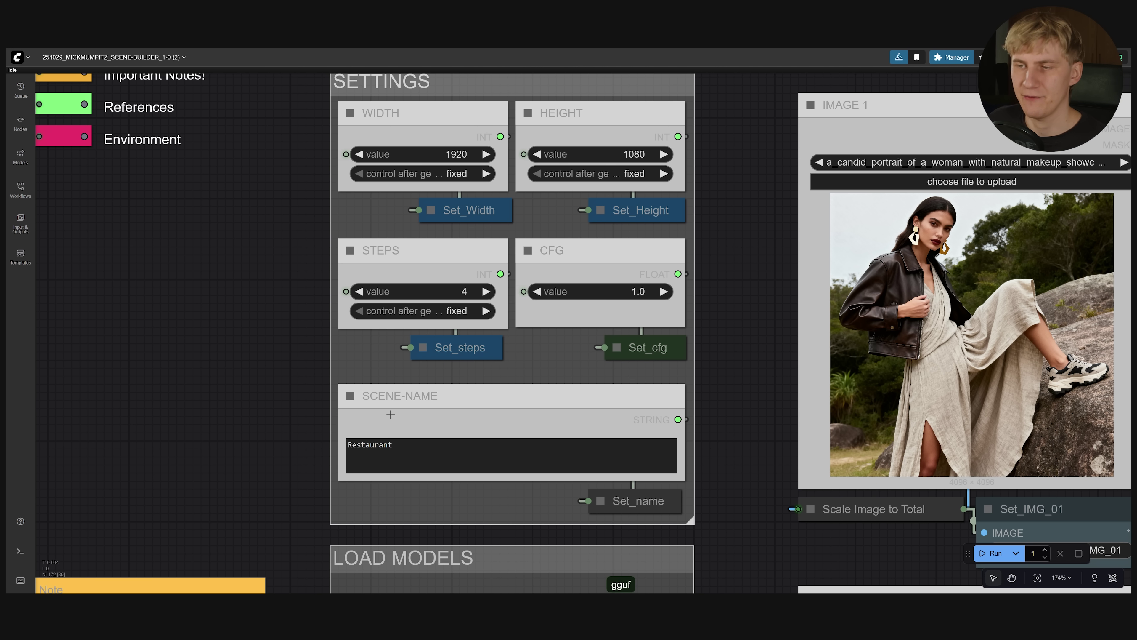
double_click(370, 445)
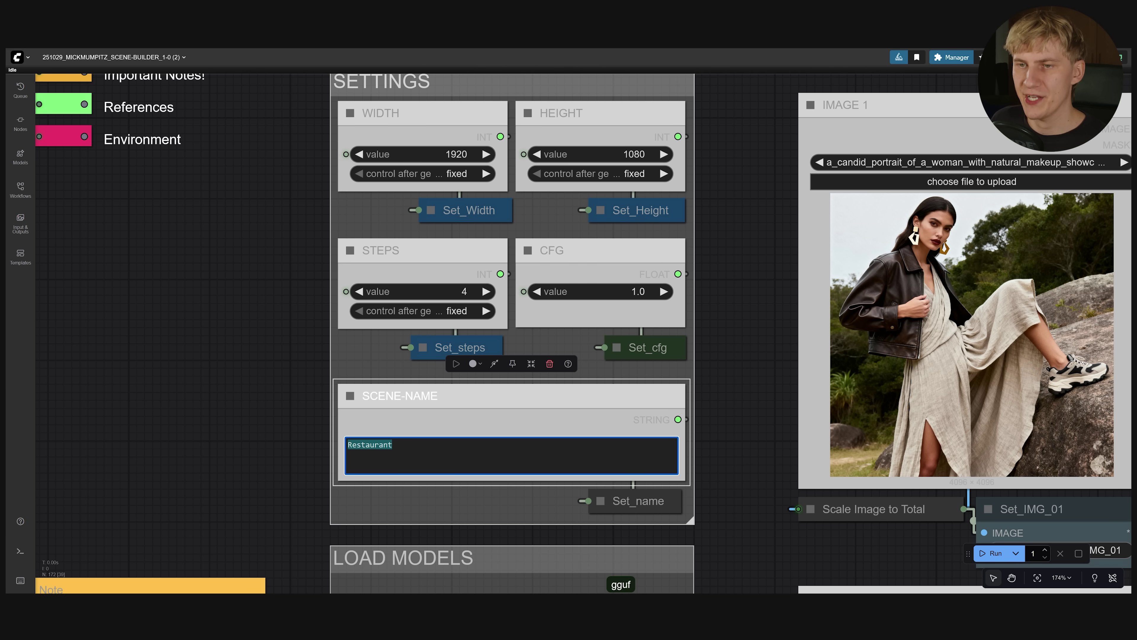
left_click(392, 445)
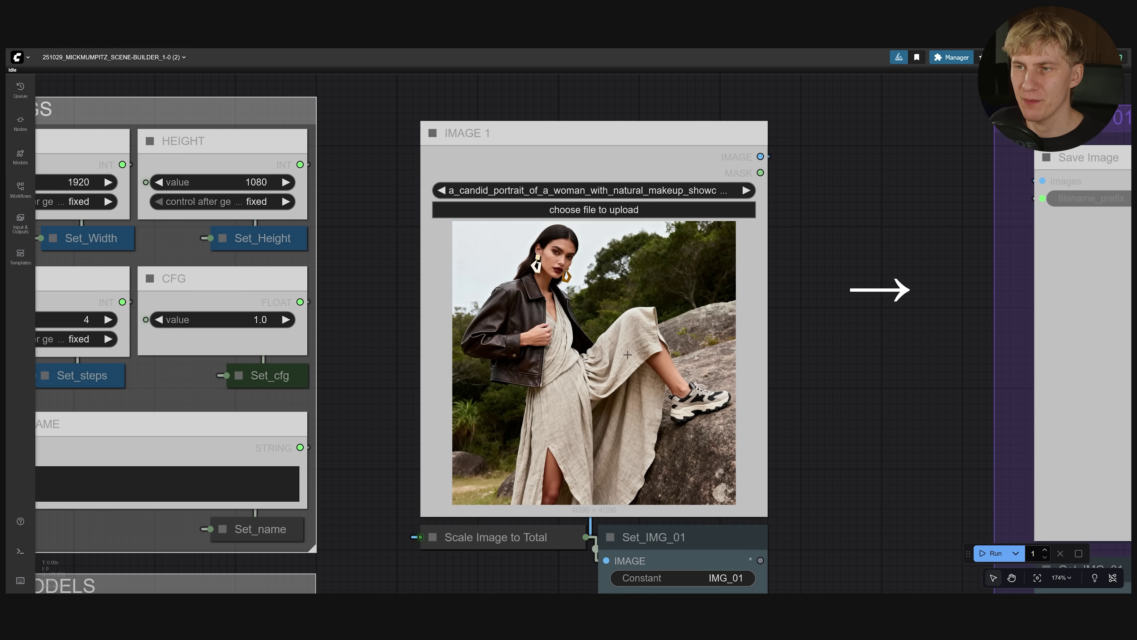
Step: Examine the character reference pictures loaded in the IMAGE 1 and IMAGE 2 nodes
scroll(627, 354, "down", 2)
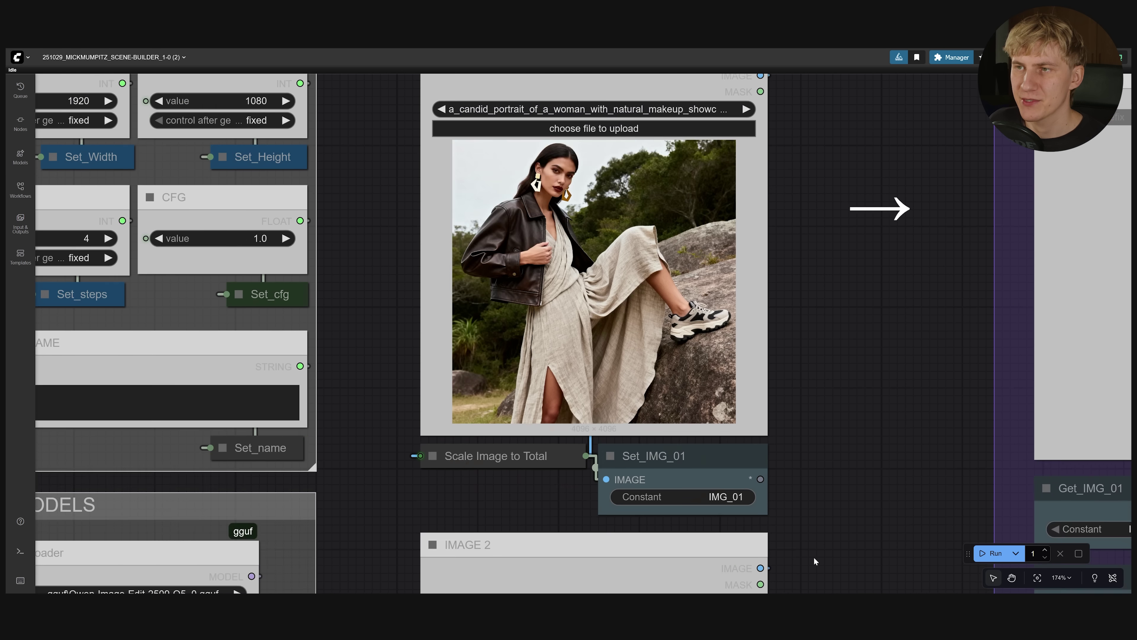
scroll(652, 156, "up", 3)
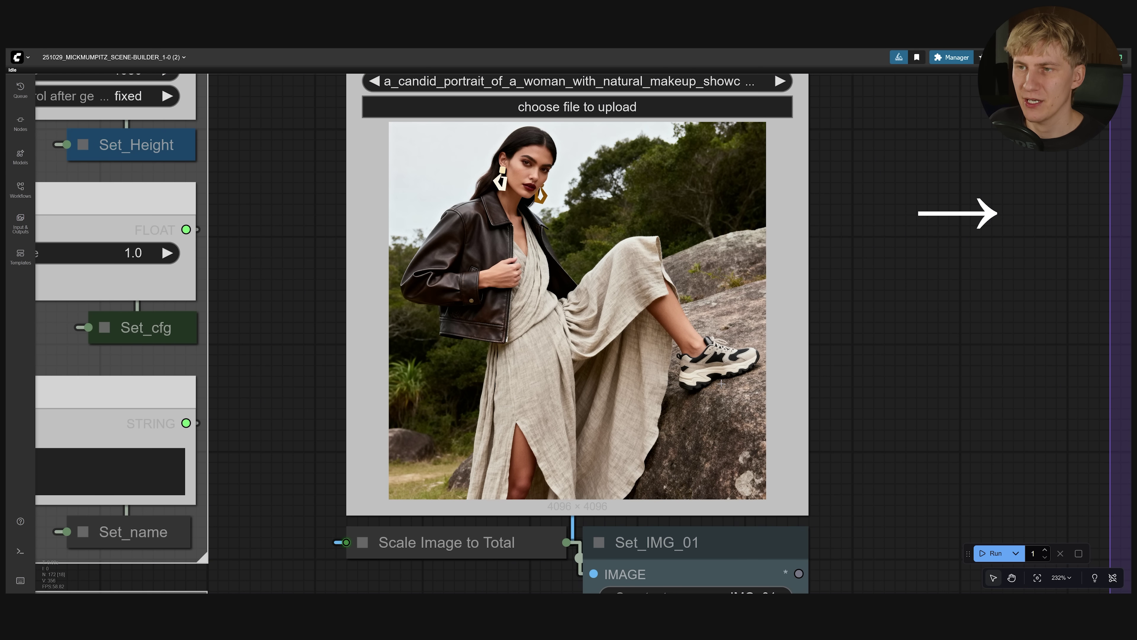
scroll(747, 396, "down", 15)
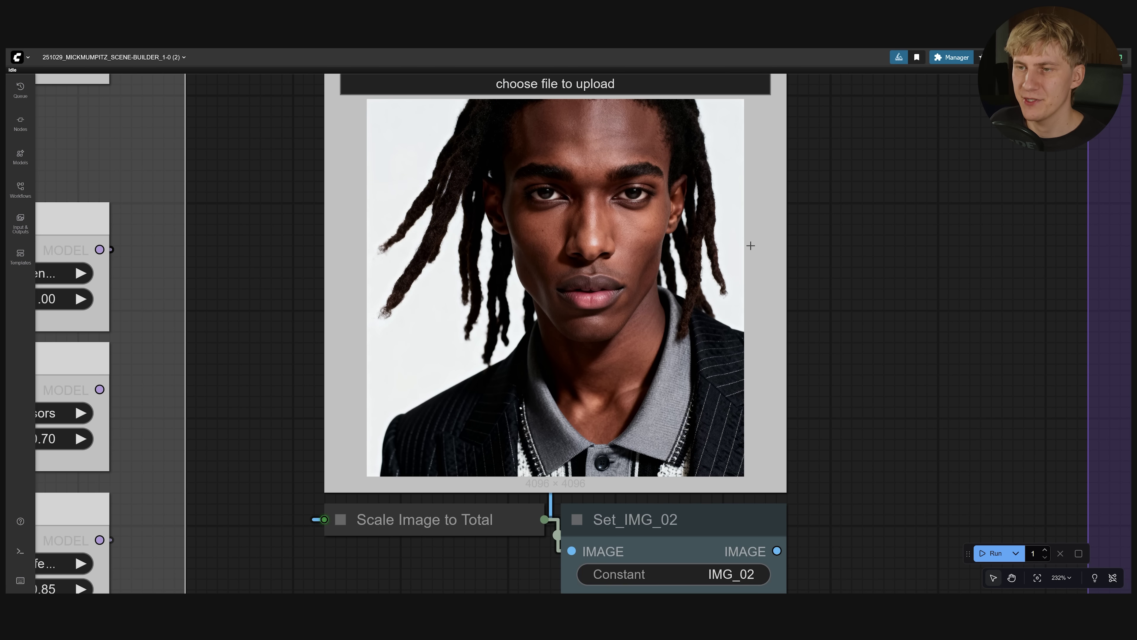
Step: Examine the reference pictures loaded in the IMAGE 2 and IMAGE 3 nodes and in the ENVIRONMENT group
scroll(665, 545, "up", 2)
scroll(650, 558, "up", 8)
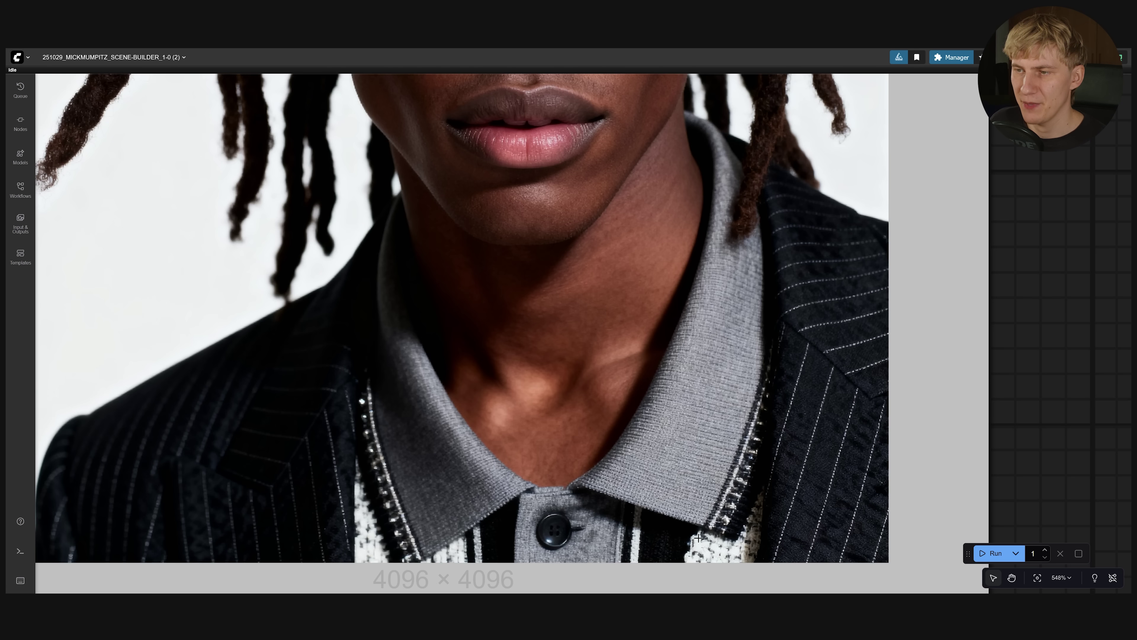
scroll(469, 468, "down", 16)
scroll(808, 535, "down", 8)
left_click_drag(812, 533, 534, 187)
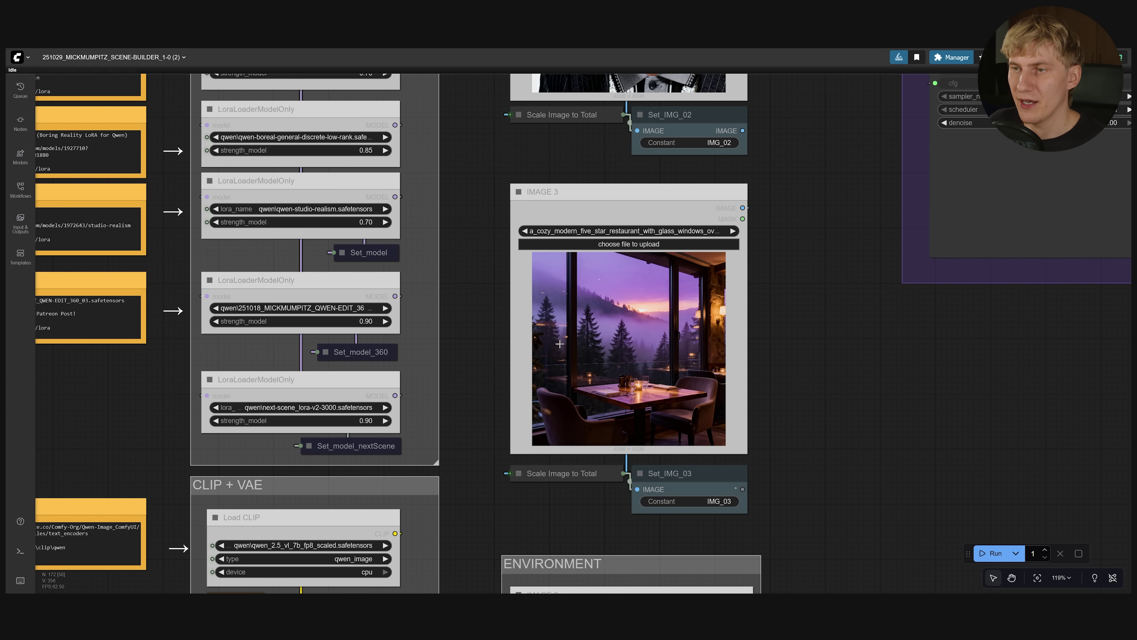
left_click(716, 371)
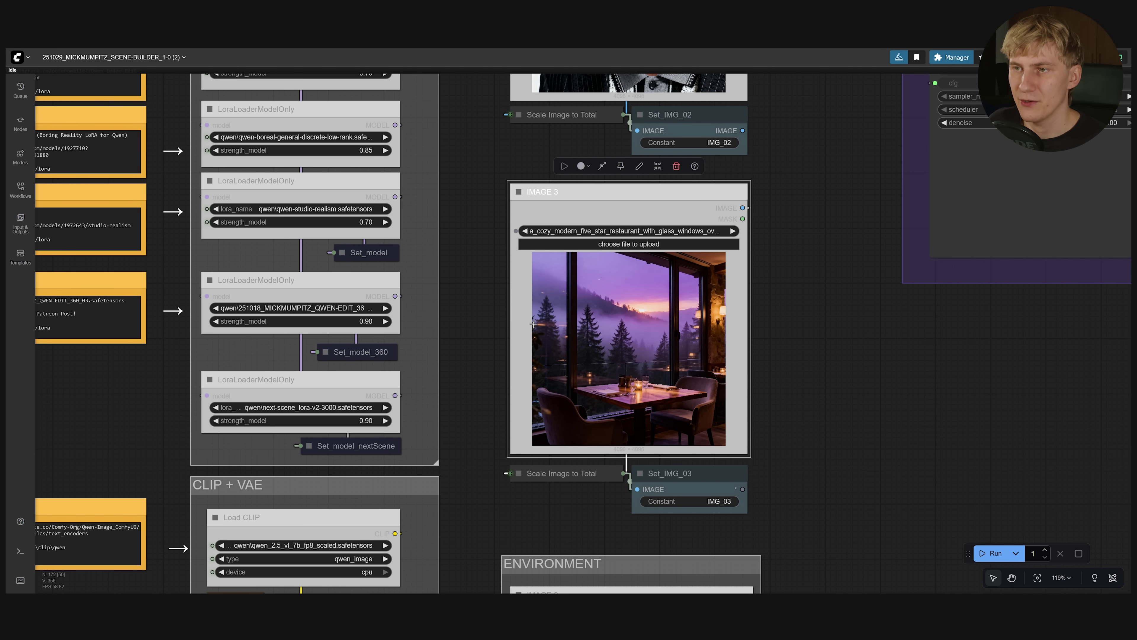
scroll(805, 442, "down", 1)
scroll(806, 443, "down", 9)
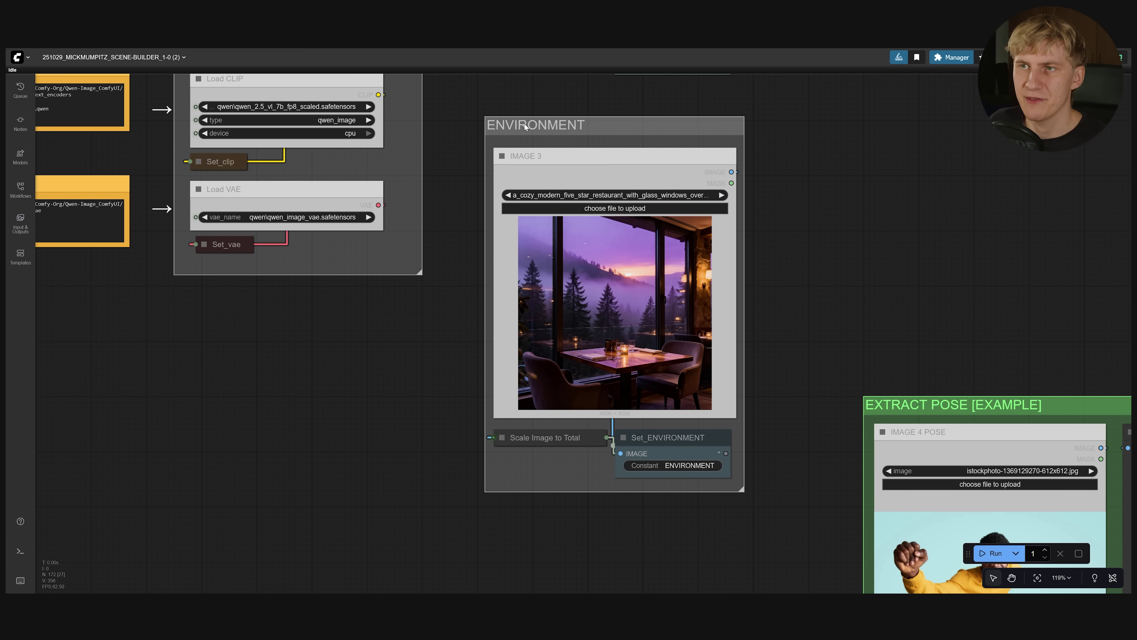
scroll(792, 338, "up", 2)
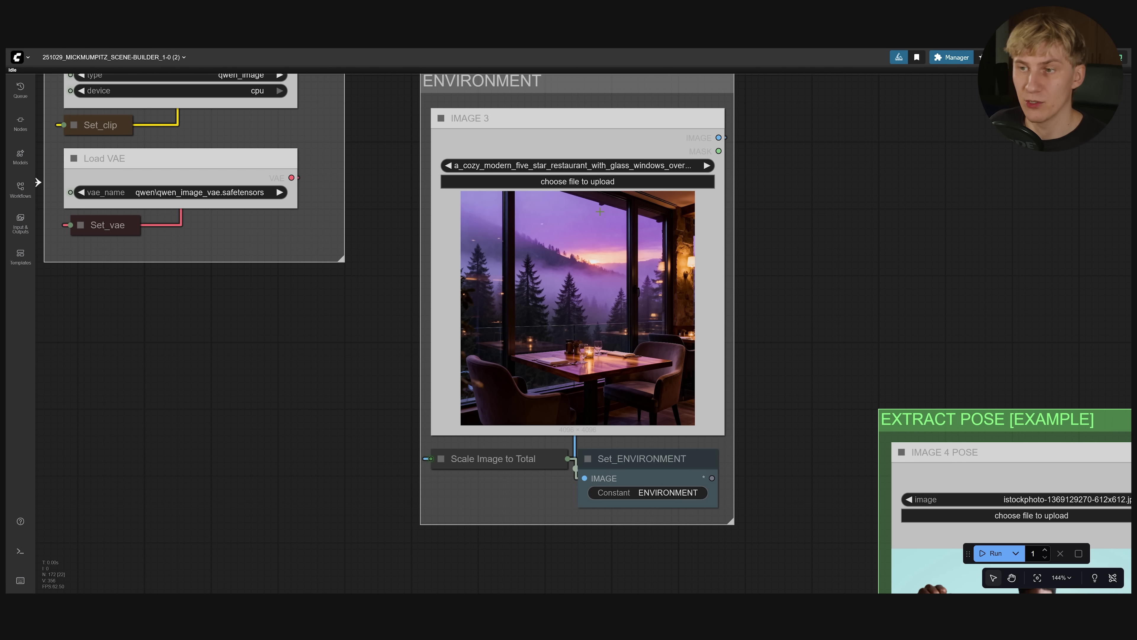
scroll(728, 496, "down", 10)
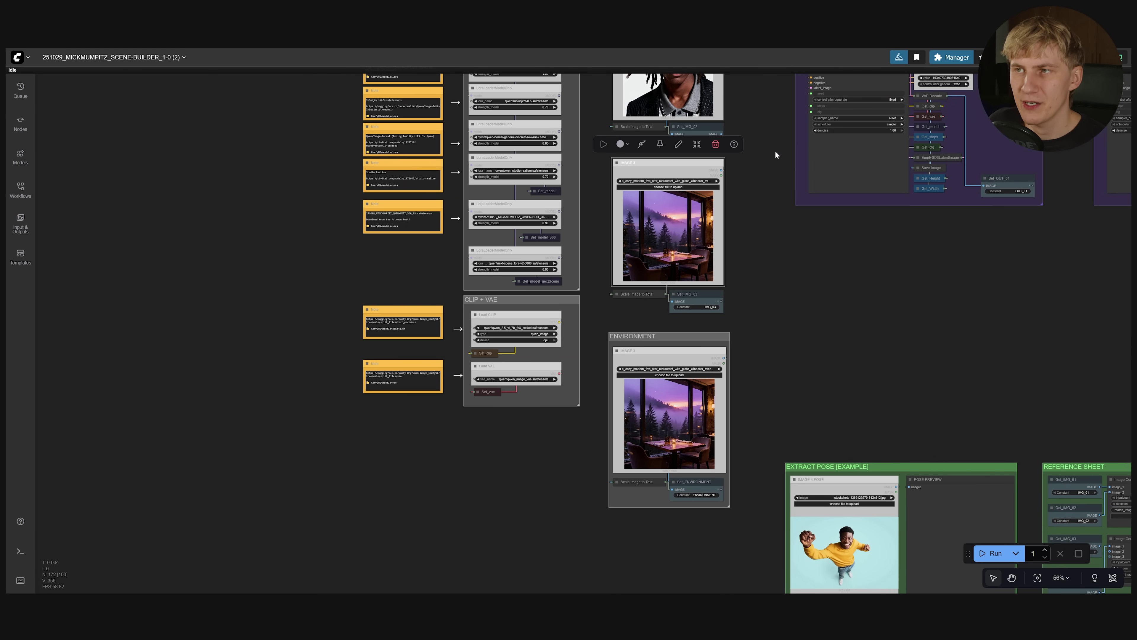
Step: Examine the TextEncodeQwenImageEditPlus prompt in IMAGE GEN 01 and the Get_IMG_01, Get_IMG_02 and Get_ENVIRONMENT nodes, including the available constants
left_click_drag(998, 168, 808, 459)
scroll(789, 455, "up", 2)
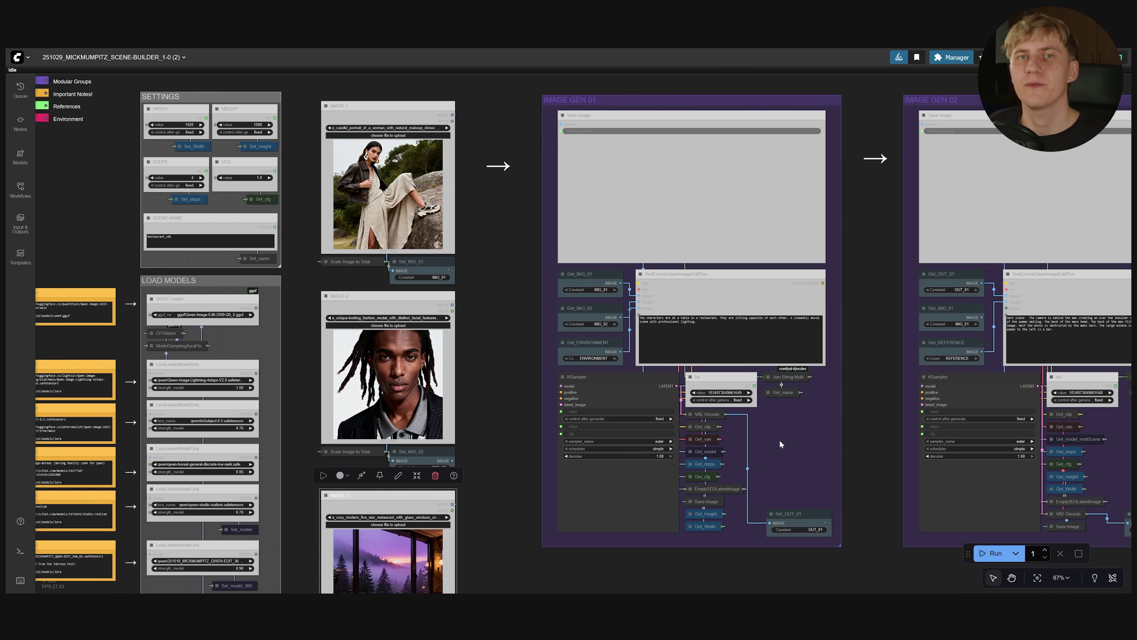
scroll(736, 306, "up", 10)
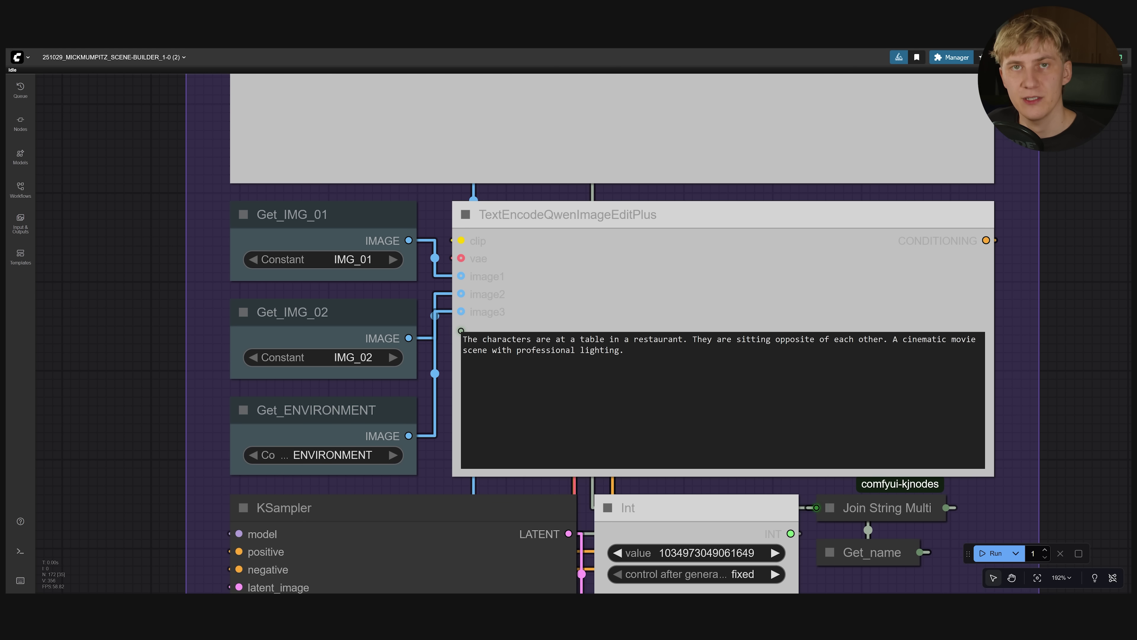
left_click(617, 307)
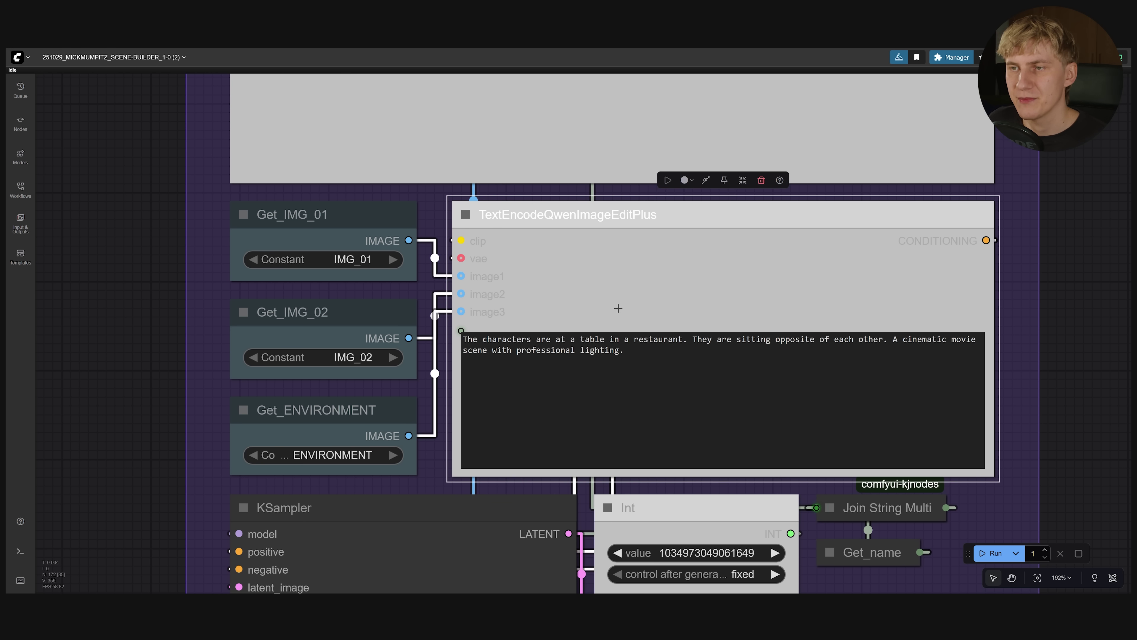
left_click(153, 323)
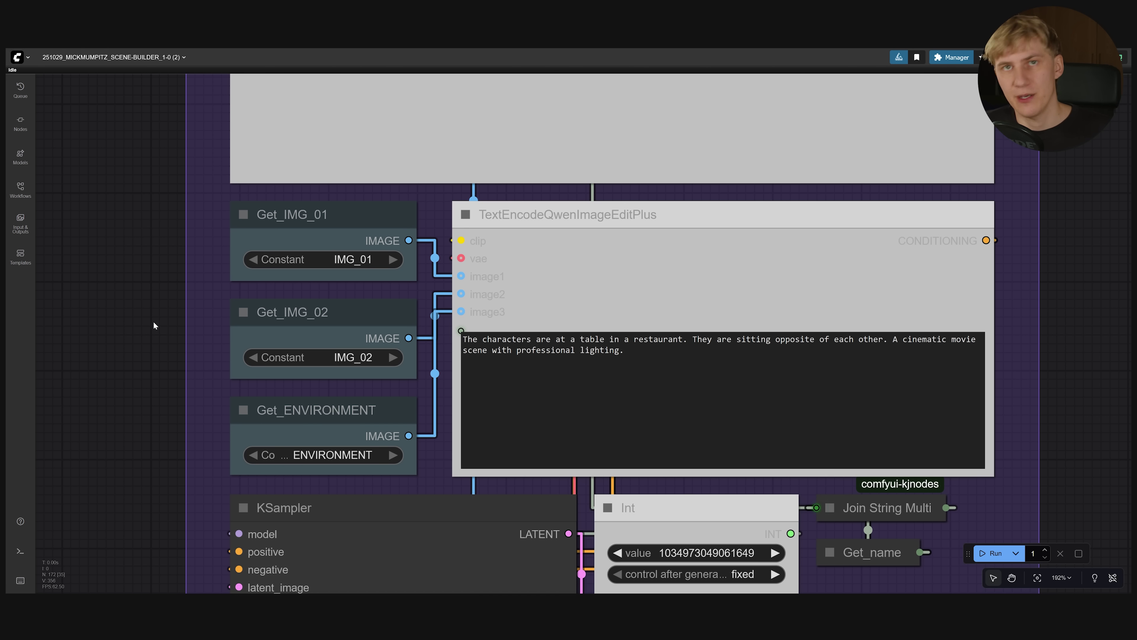
left_click_drag(153, 321, 564, 260)
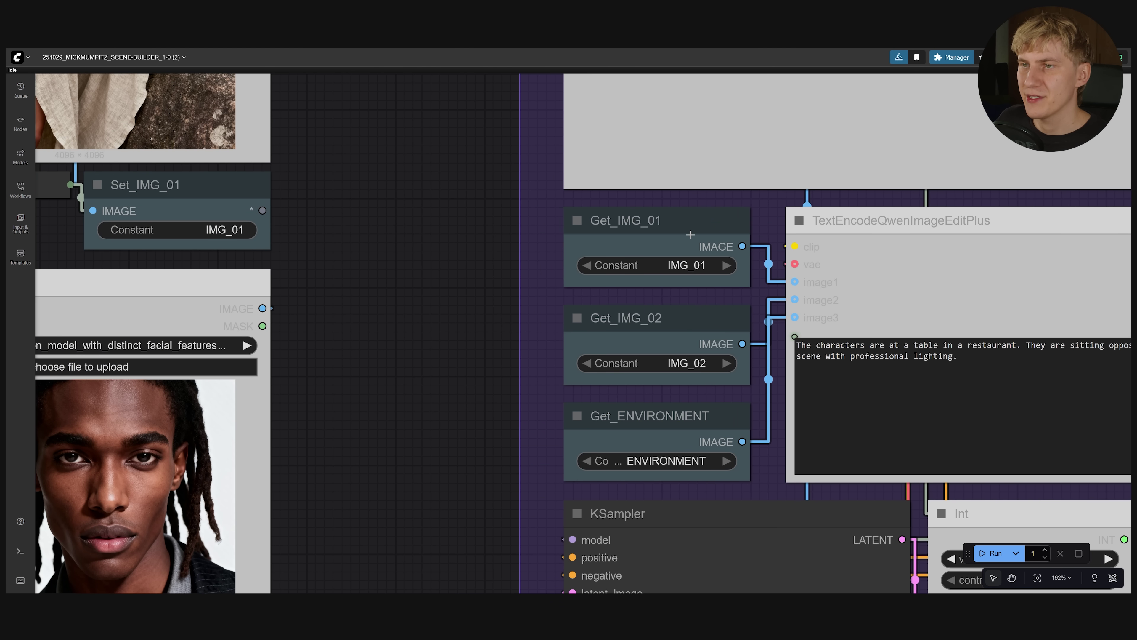
left_click(690, 234)
left_click(678, 331)
left_click(676, 430)
left_click(687, 461)
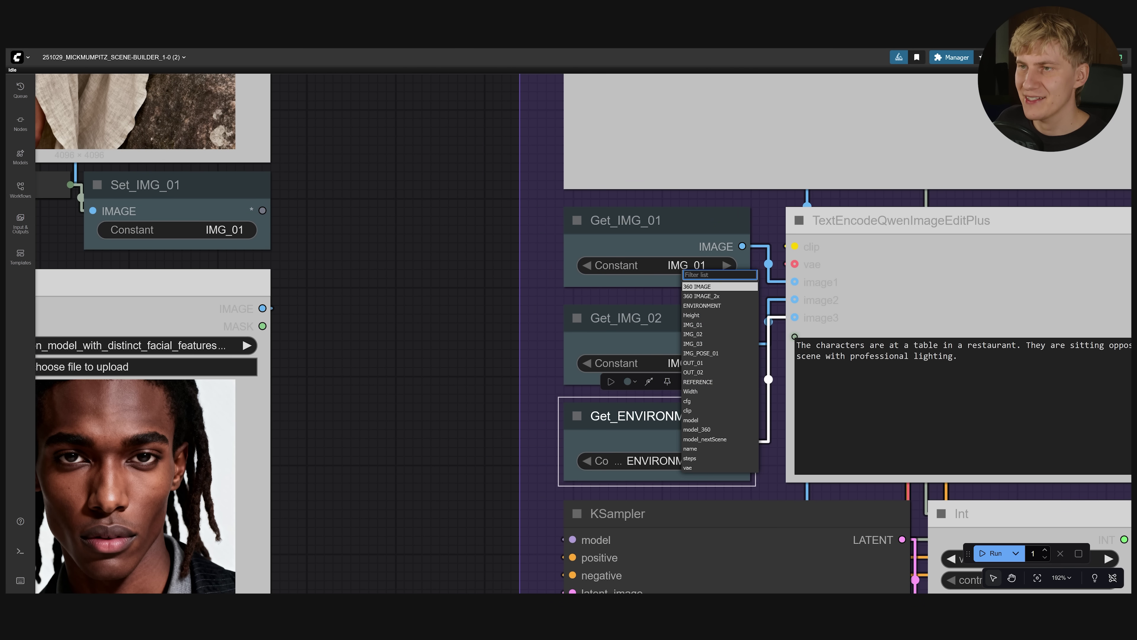
left_click(520, 285)
Step: Compare the Set_IMG_01 and Set_IMG_02 nodes under the character pictures with the Get nodes in IMAGE GEN 01
scroll(506, 244, "down", 4)
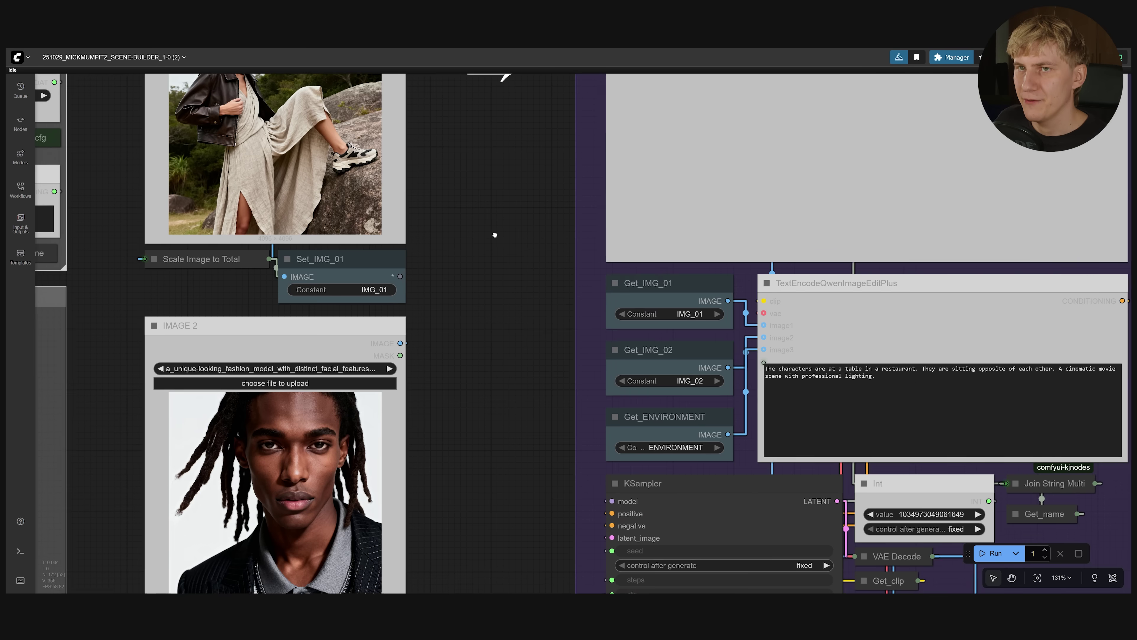
left_click_drag(506, 244, 634, 385)
left_click(472, 410)
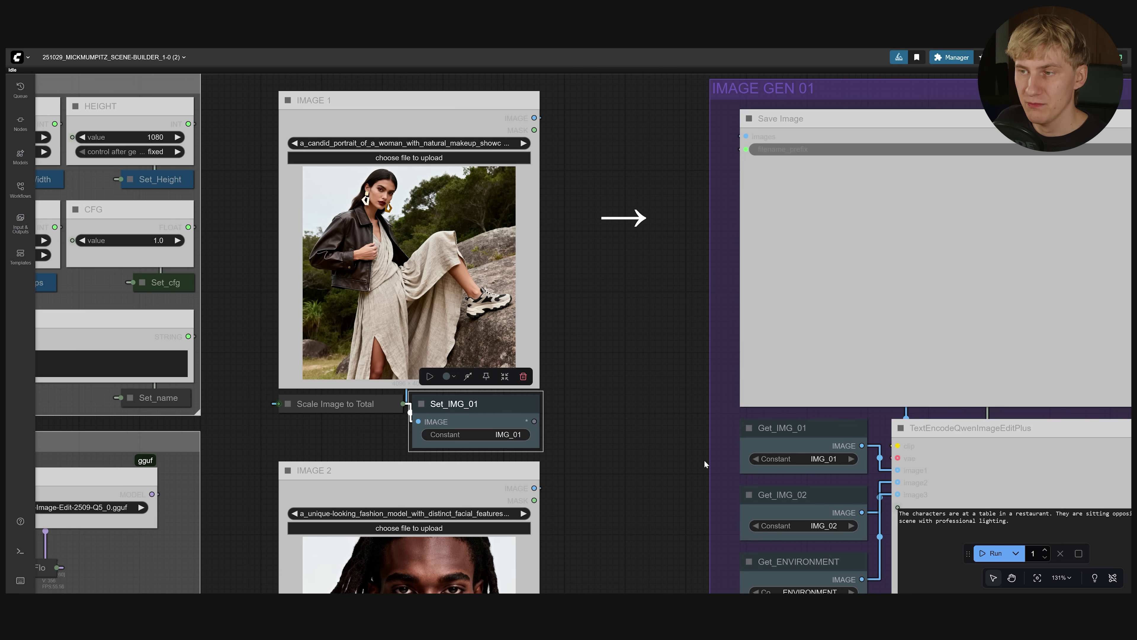
left_click_drag(696, 464, 609, 371)
left_click(736, 359)
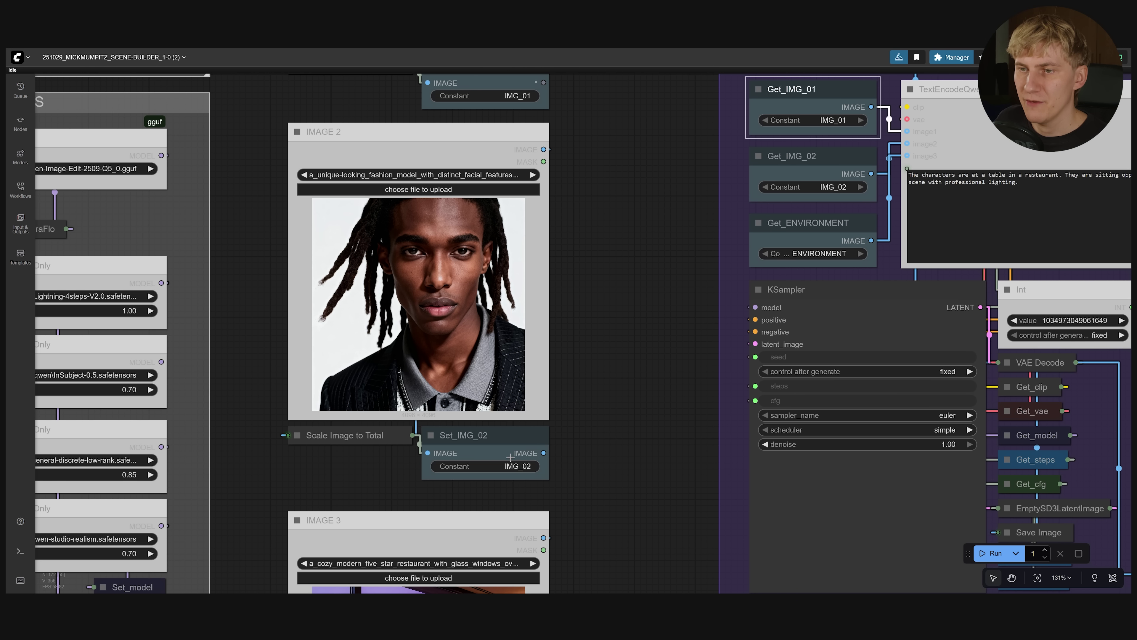
left_click(514, 443)
left_click_drag(590, 246, 496, 302)
left_click(726, 256)
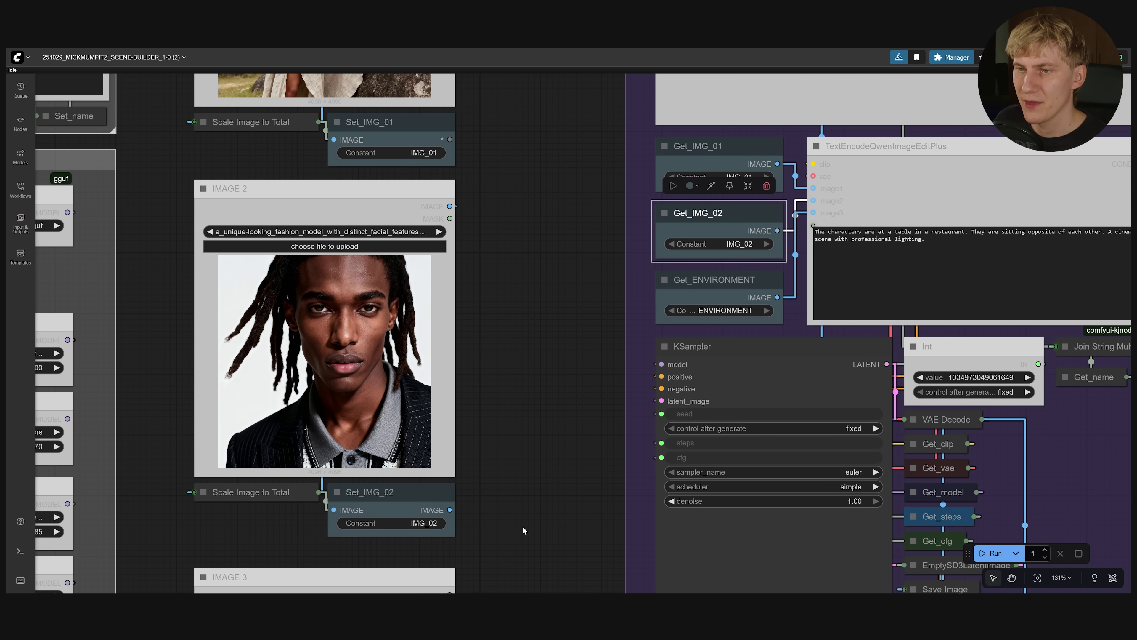
left_click_drag(523, 531, 578, 92)
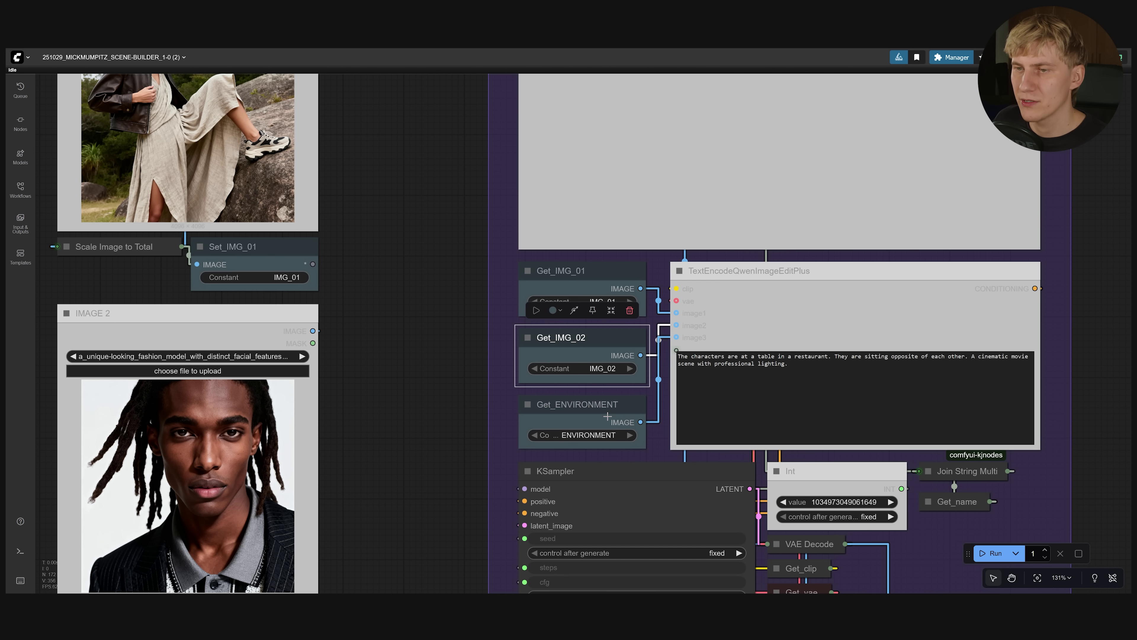
left_click(607, 416)
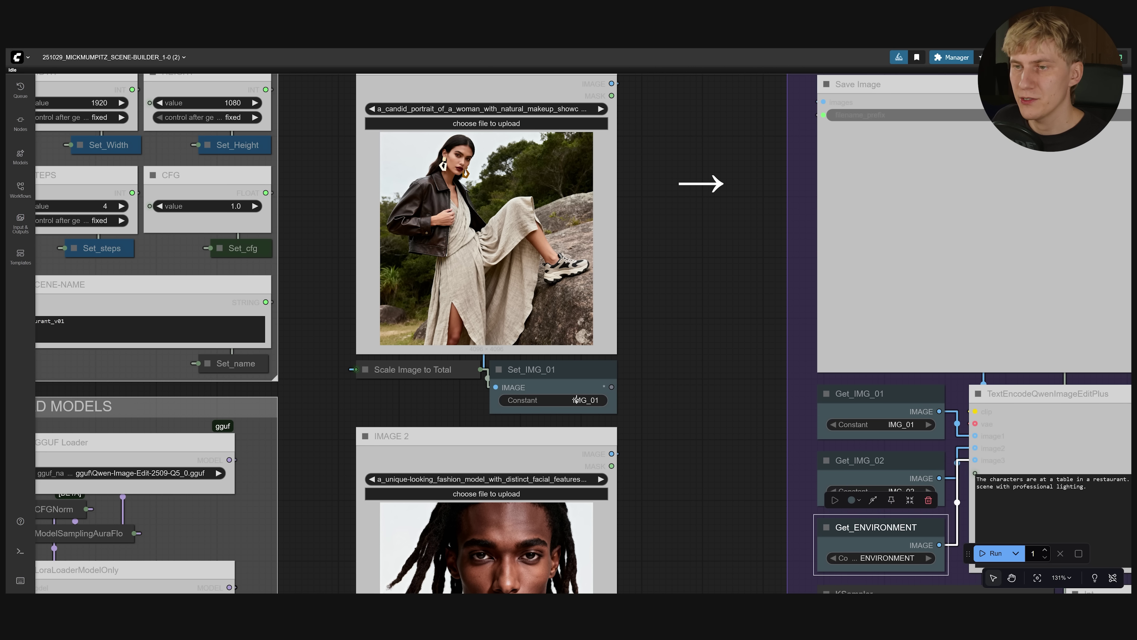
Step: Rename the Set_IMG_01 constant by appending an underscore and the character's first name, and check the matching Get node
left_click(577, 400)
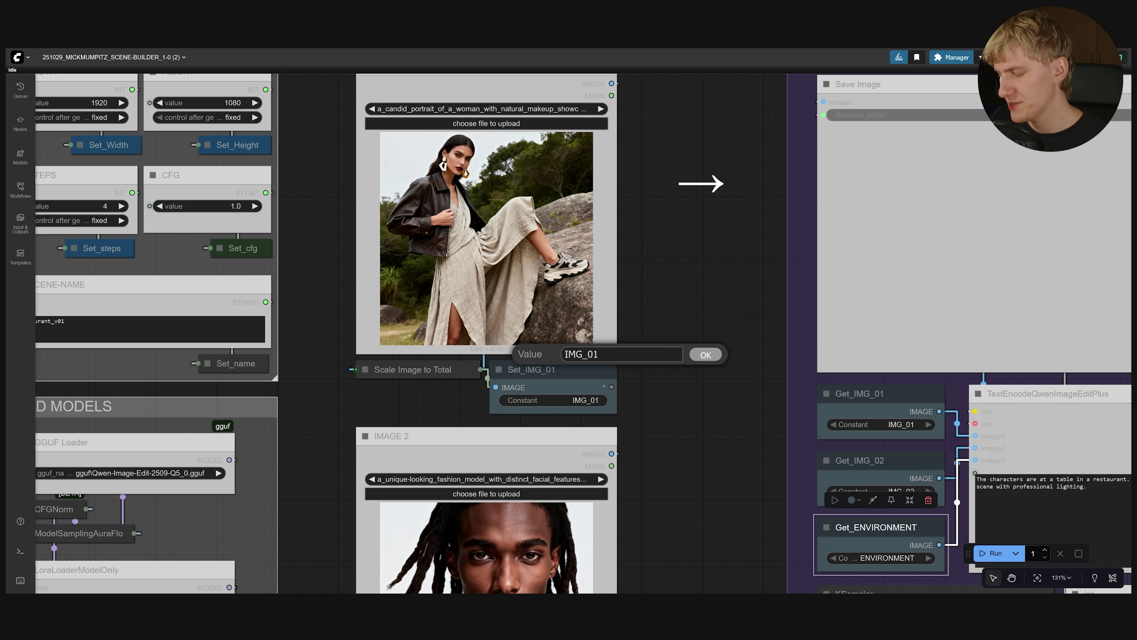
type("_Tina")
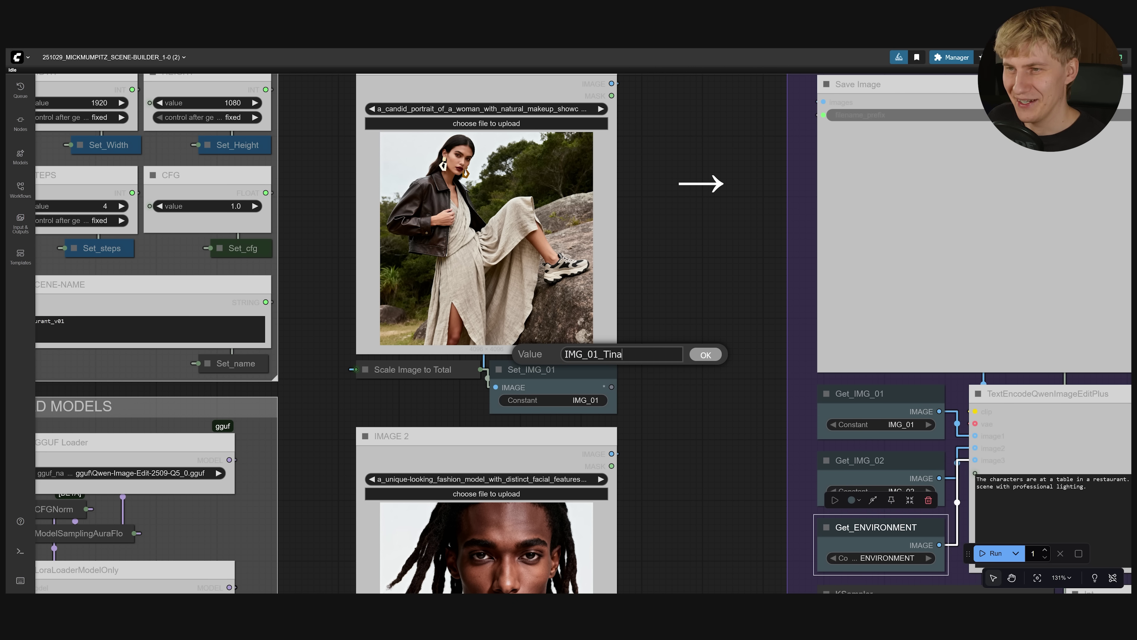
key("Return")
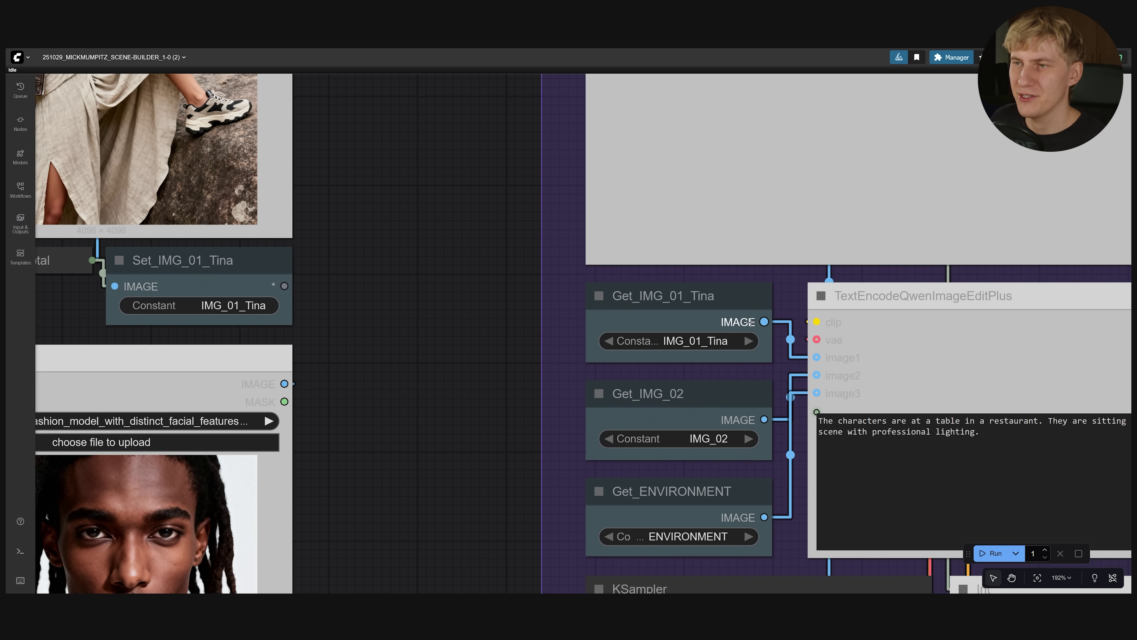
left_click(741, 309)
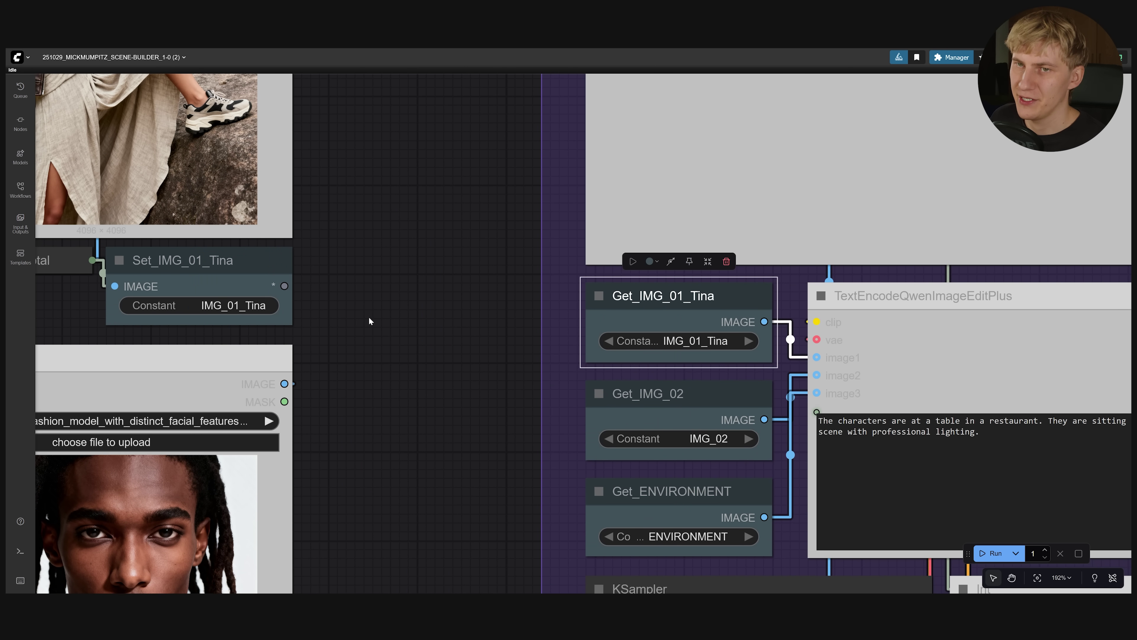
Step: Restore the constant of the Set node under IMAGE 1 to IMG_01
left_click(244, 305)
key("BackSpace")
key("BackSpace")
key("BackSpace")
key("BackSpace")
key("BackSpace")
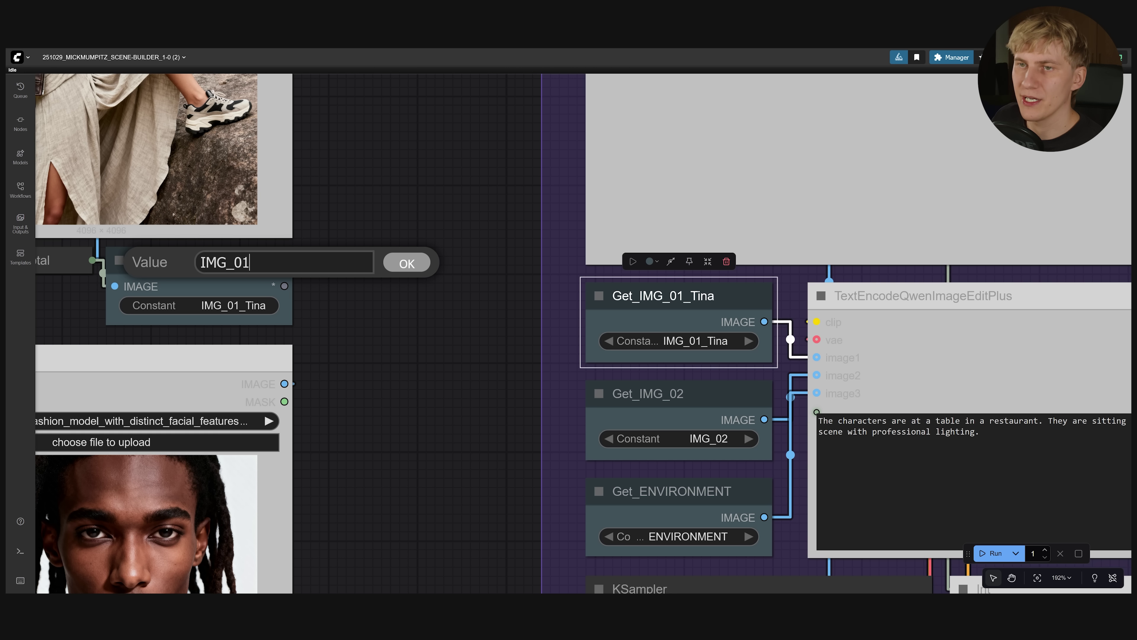
left_click(403, 264)
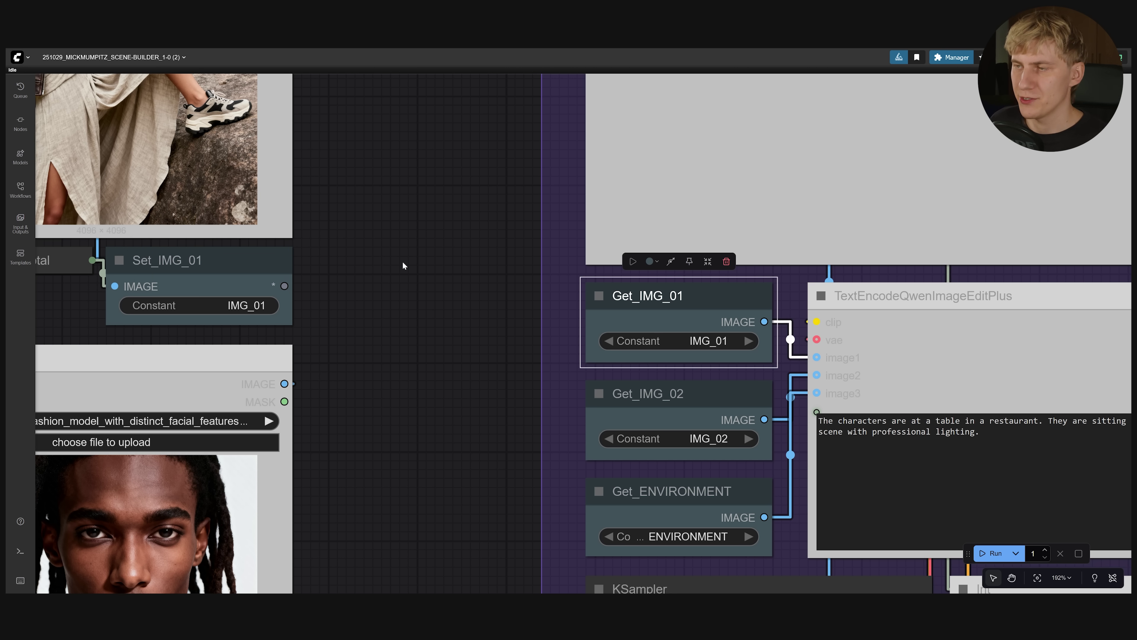
Step: Bypass the IMAGE GEN 02 group and run the workflow to generate the first image in IMAGE GEN 01
scroll(403, 265, "down", 10)
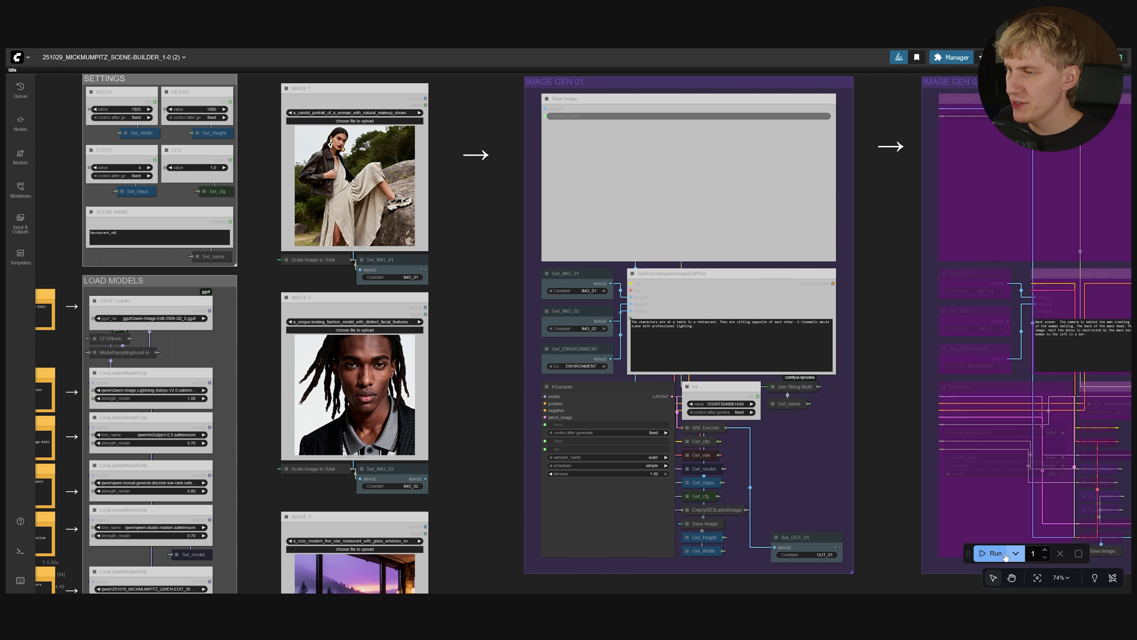
left_click(992, 553)
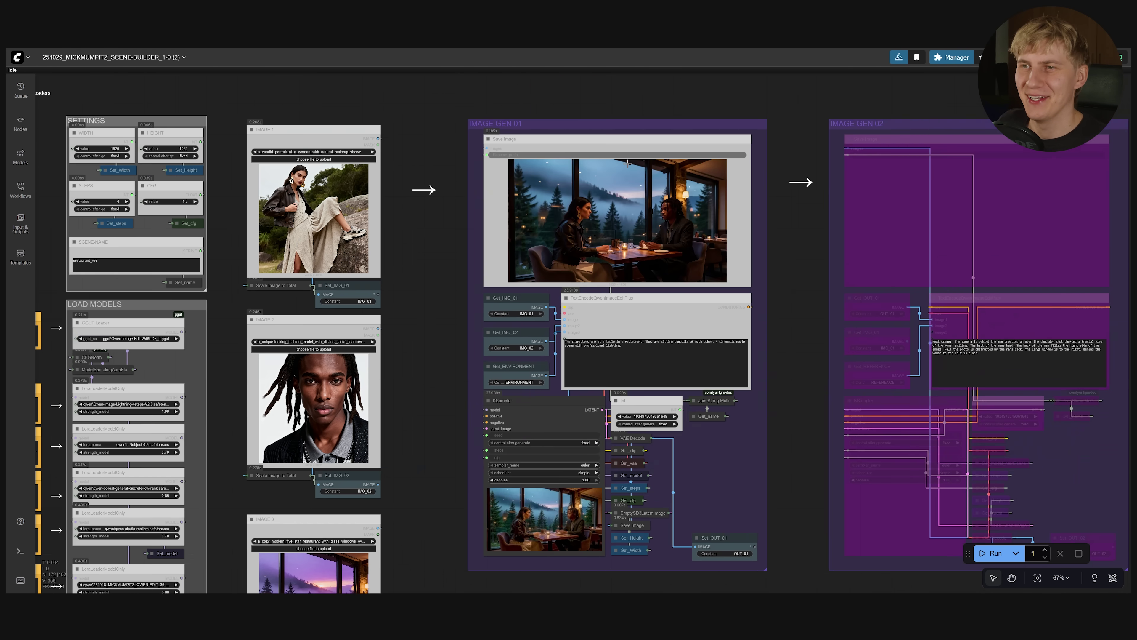
scroll(628, 164, "up", 10)
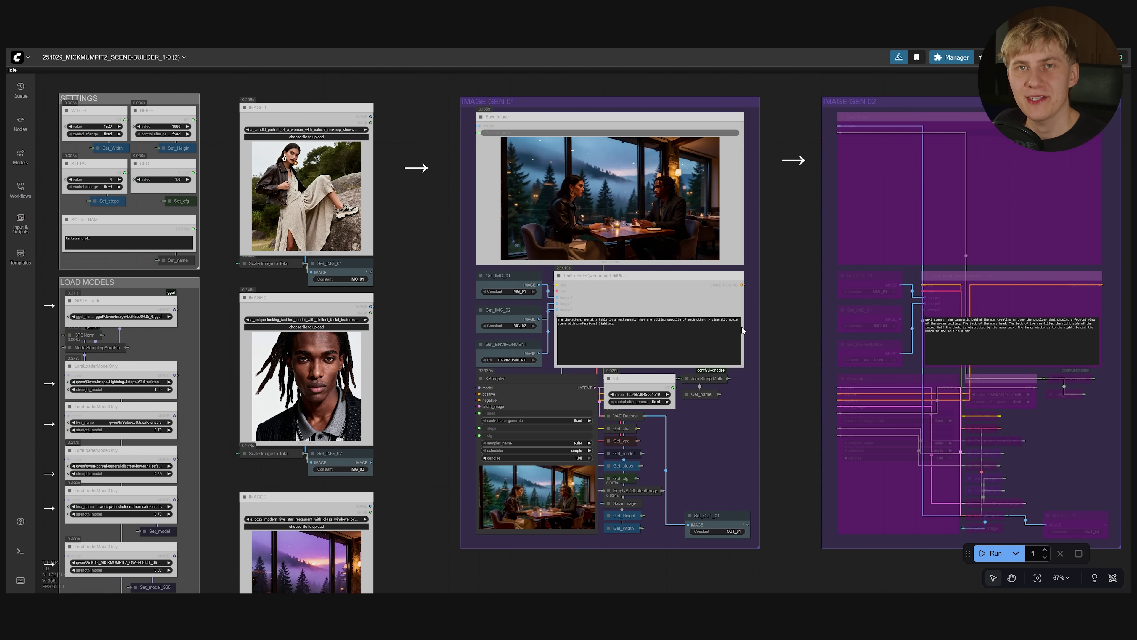
Step: Select all nodes in the IMAGE GEN 02 group and re-enable them
left_click_drag(823, 357, 587, 362)
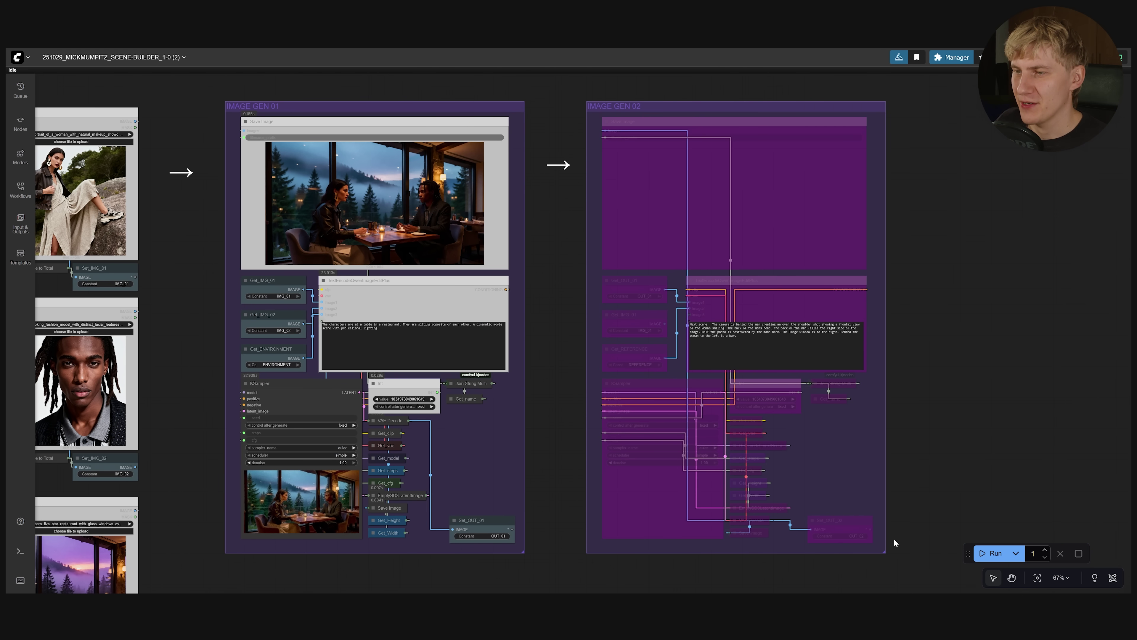
left_click_drag(906, 566, 604, 110)
scroll(720, 289, "up", 9)
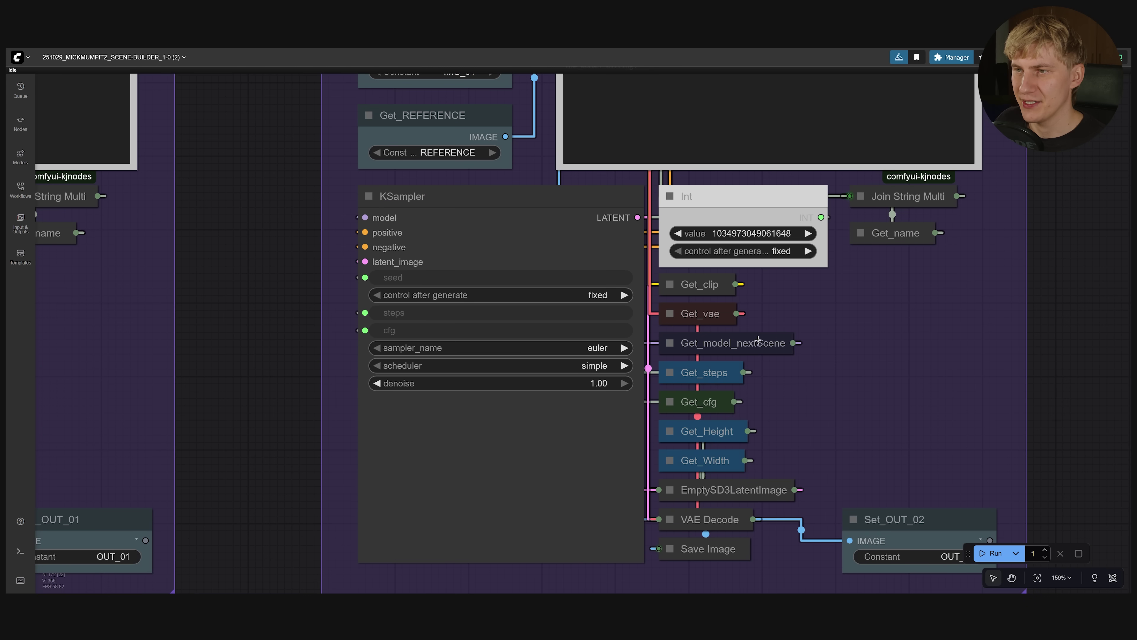
Step: Trace the Get_OUT_01 input of the IMAGE GEN 02 prompt node back to the Set_OUT_01 node in IMAGE GEN 01
left_click_drag(857, 289, 831, 562)
scroll(920, 376, "up", 2)
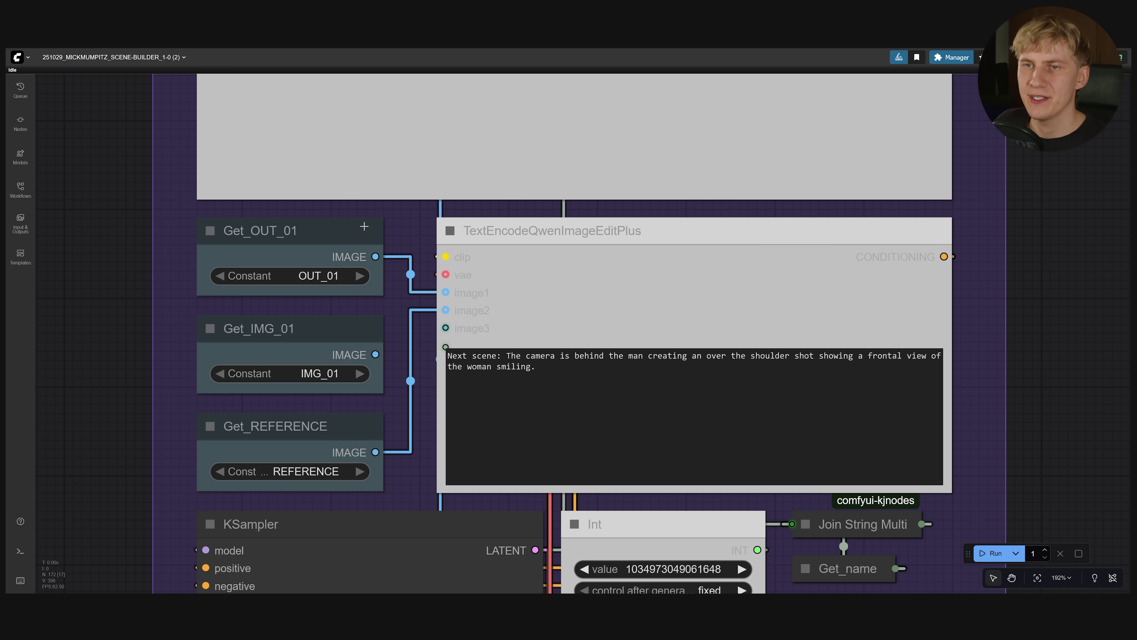
left_click(349, 233)
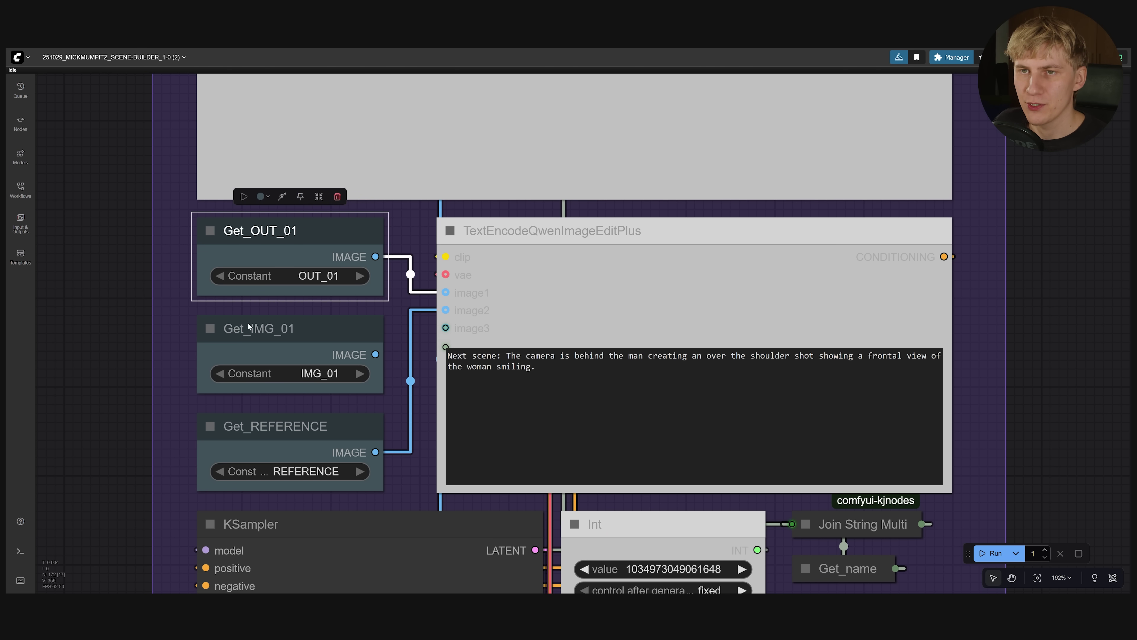
scroll(157, 404, "down", 4)
left_click_drag(156, 404, 643, 130)
left_click_drag(490, 358, 692, 262)
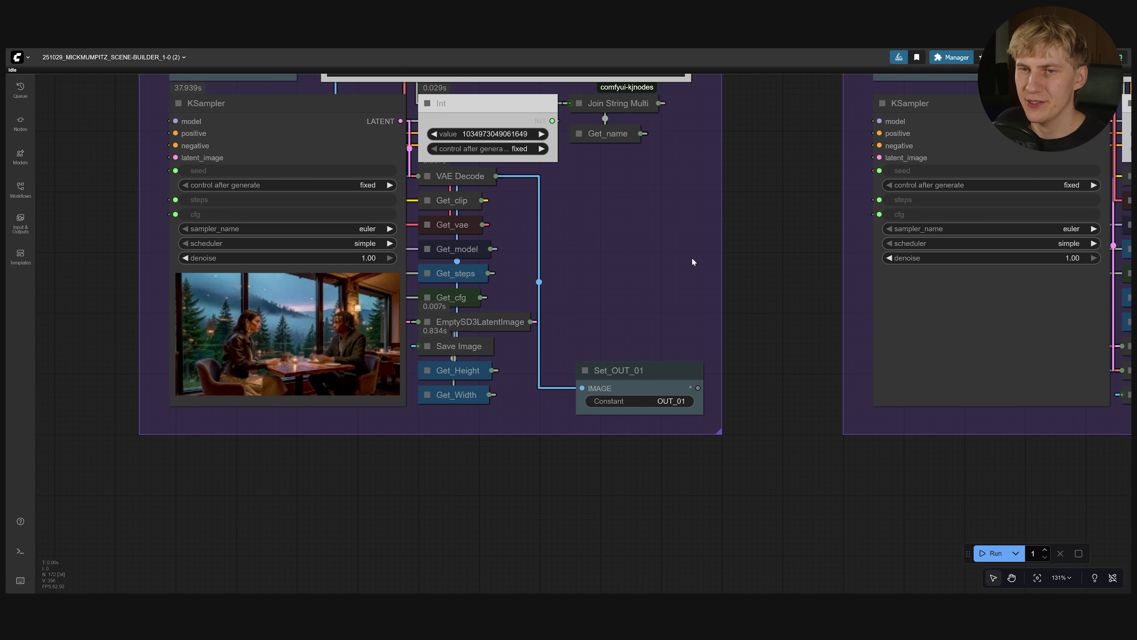
left_click(650, 383)
scroll(650, 383, "up", 5)
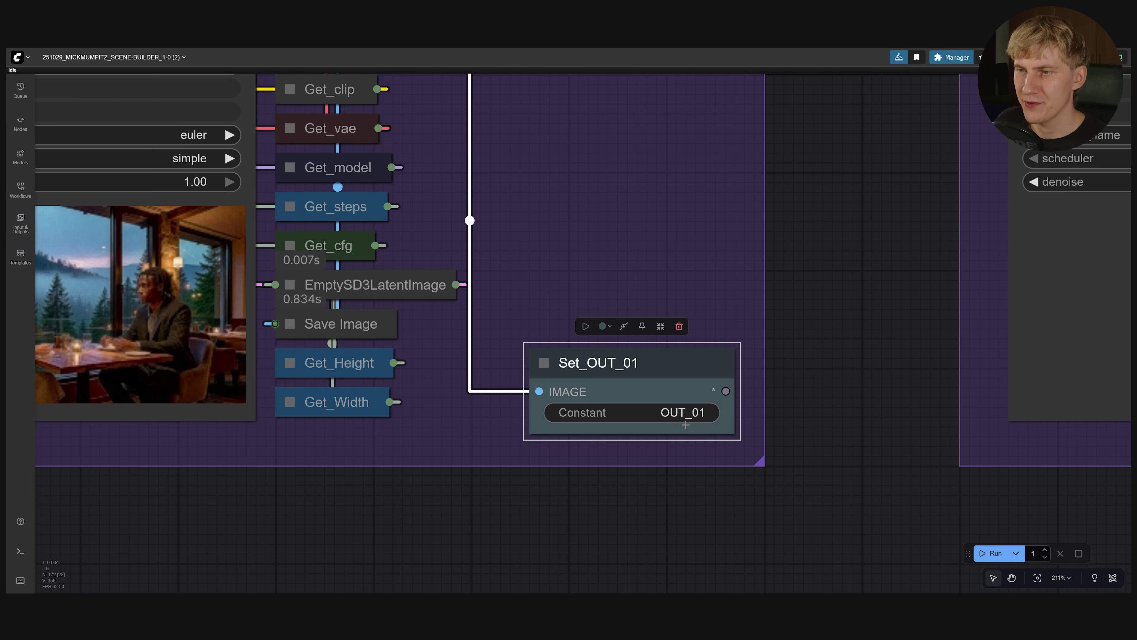
Step: Examine how the Get_OUT_01 and Get_REFERENCE nodes feed the text encoder in IMAGE GEN 02
scroll(860, 274, "down", 1)
scroll(861, 275, "down", 4)
left_click_drag(867, 216, 545, 591)
scroll(818, 294, "up", 3)
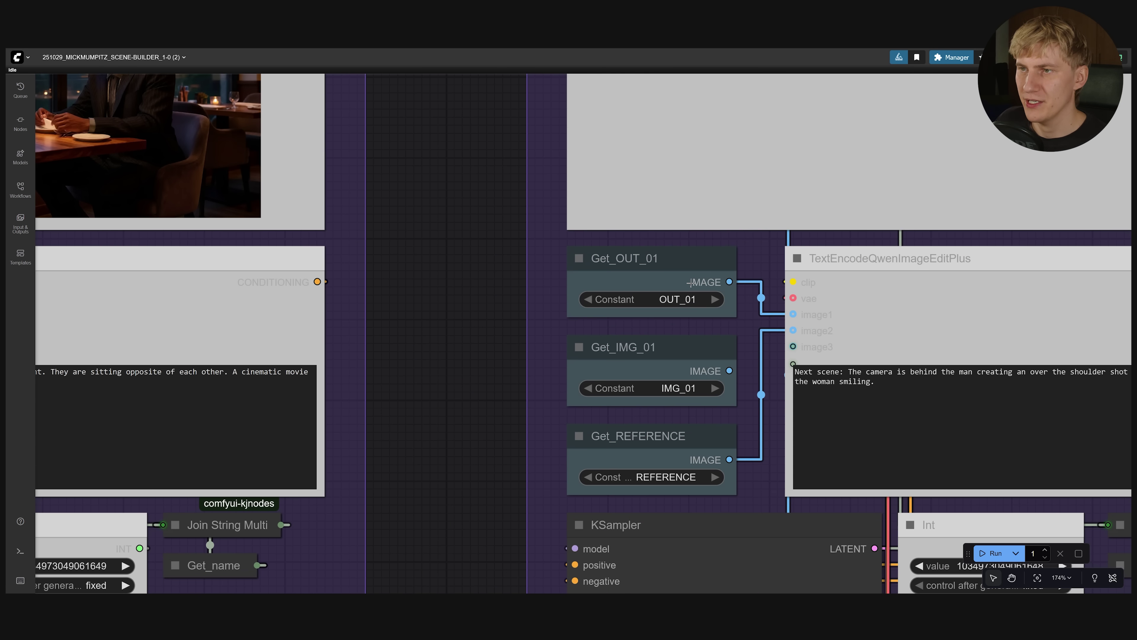
left_click(685, 282)
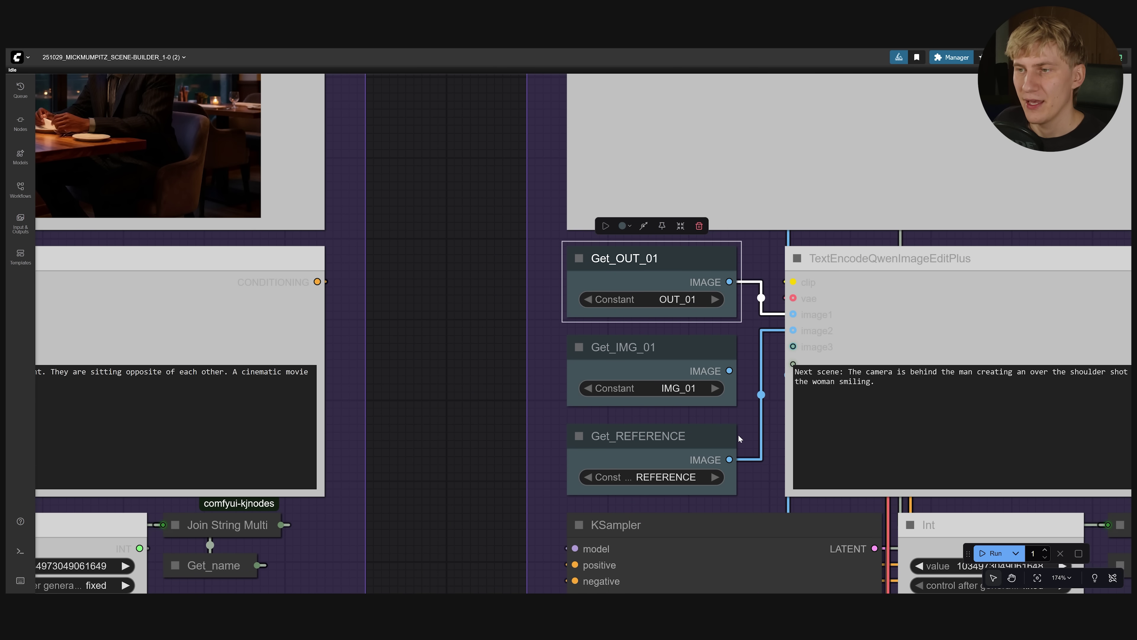
left_click(671, 455)
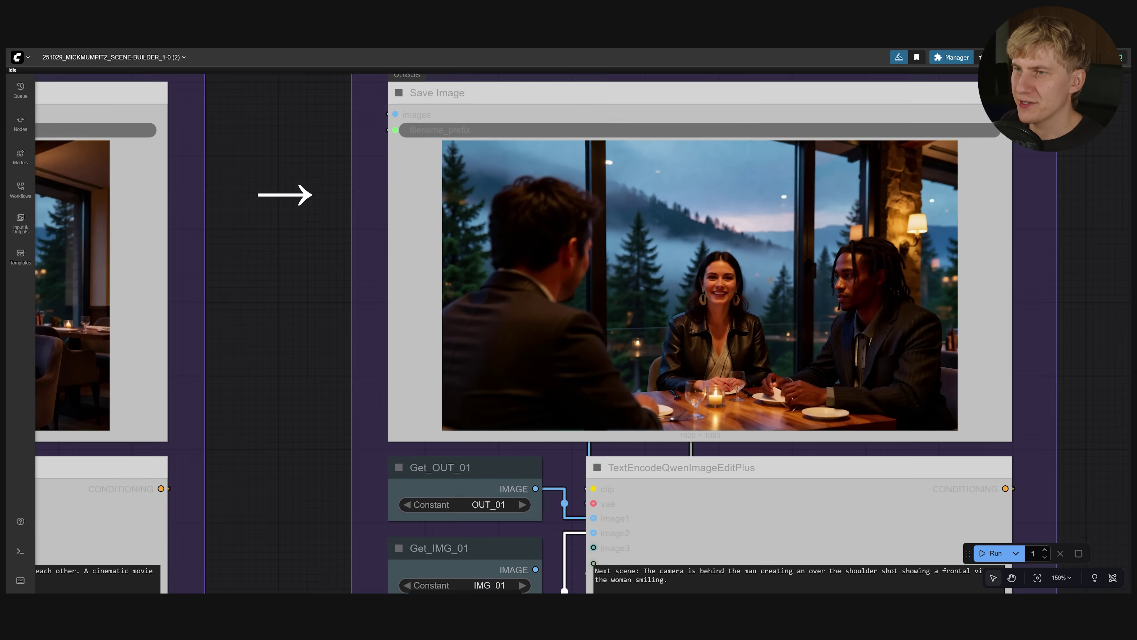
Step: Extend the IMAGE GEN 02 prompt so the man's back fills the right side, with a large window right and a bar behind the woman
scroll(776, 323, "up", 2)
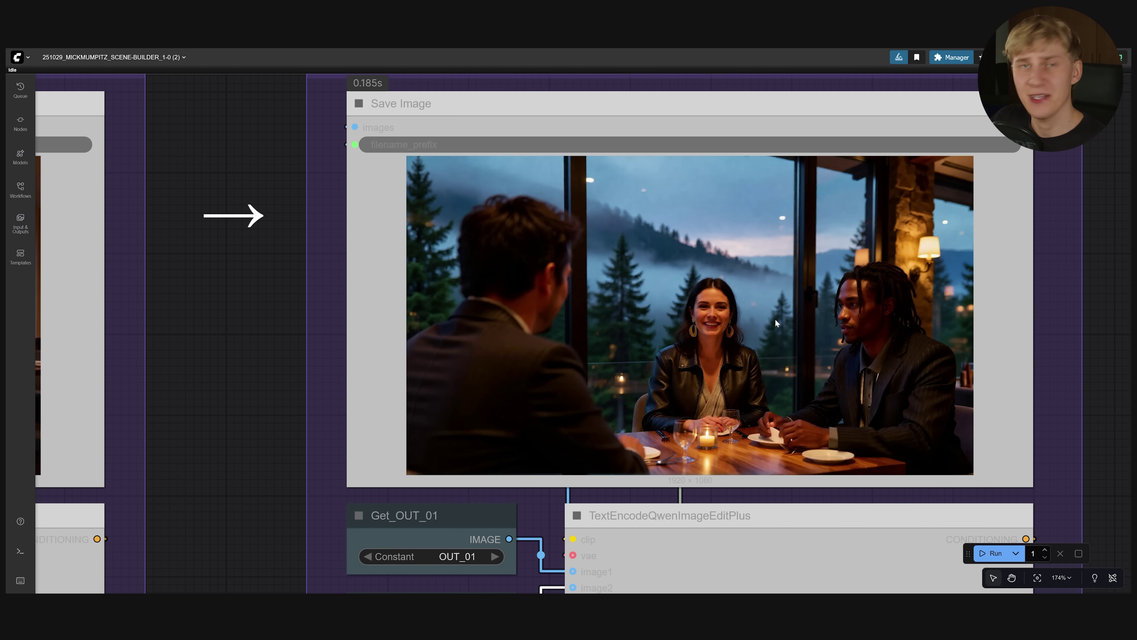
scroll(774, 318, "down", 2)
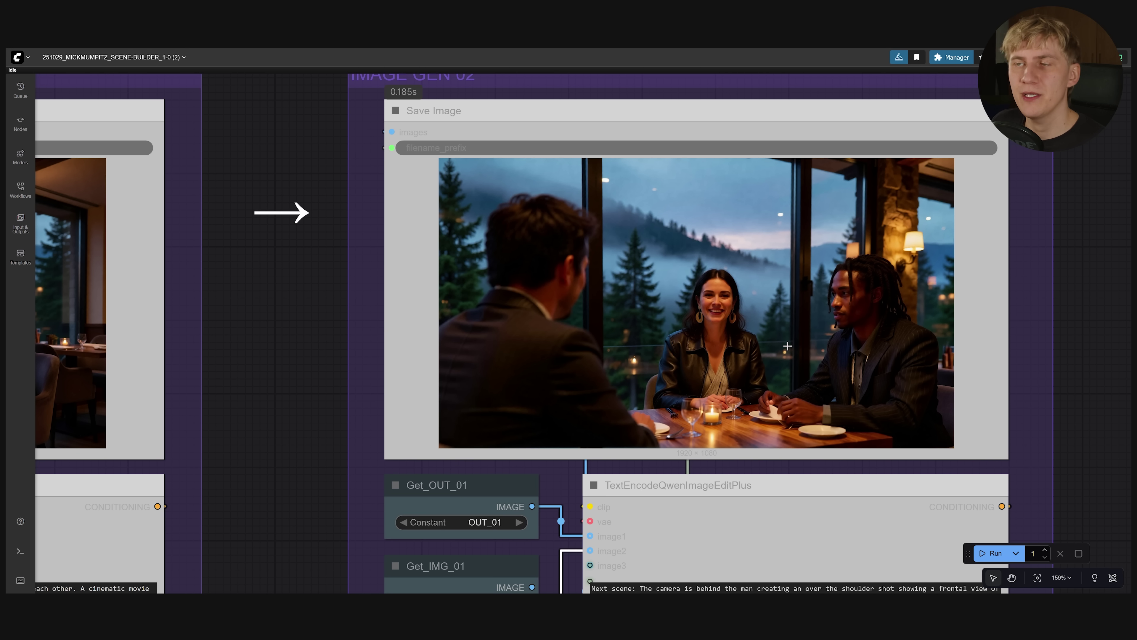
left_click_drag(786, 331, 676, 157)
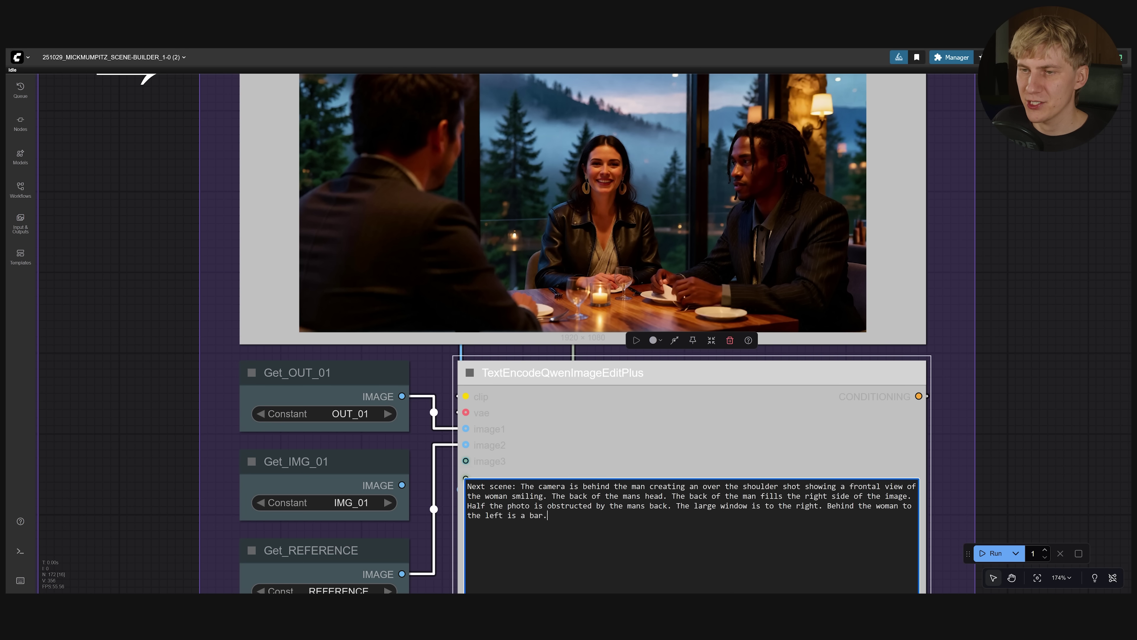
left_click_drag(552, 496, 671, 505)
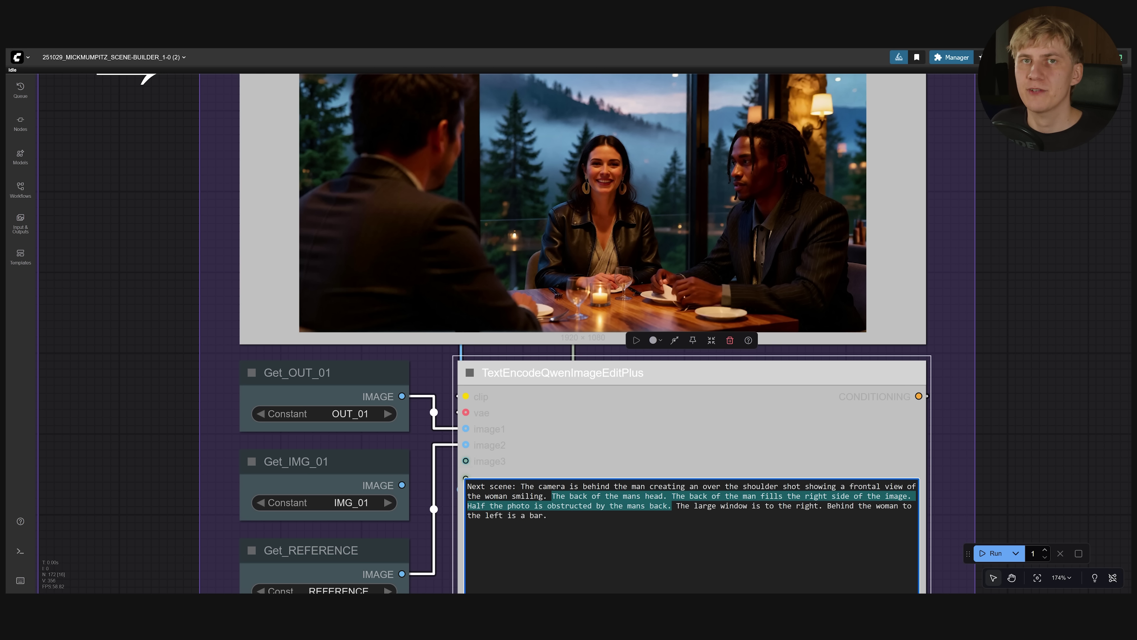
left_click_drag(476, 515, 650, 505)
left_click(650, 506)
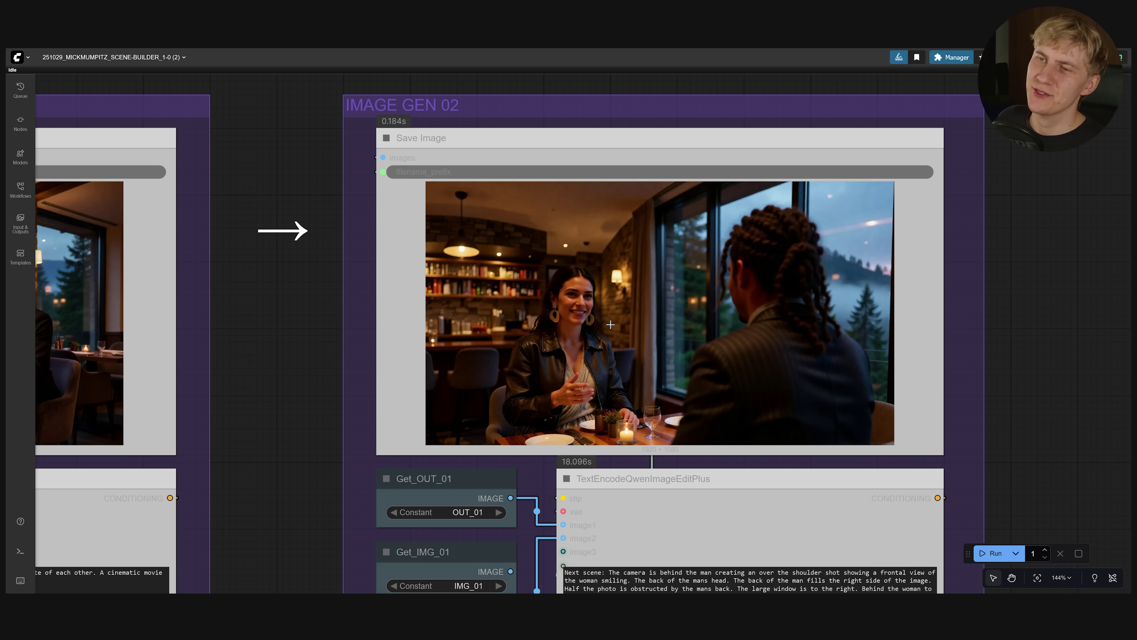
left_click_drag(611, 324, 712, 322)
scroll(559, 149, "down", 5)
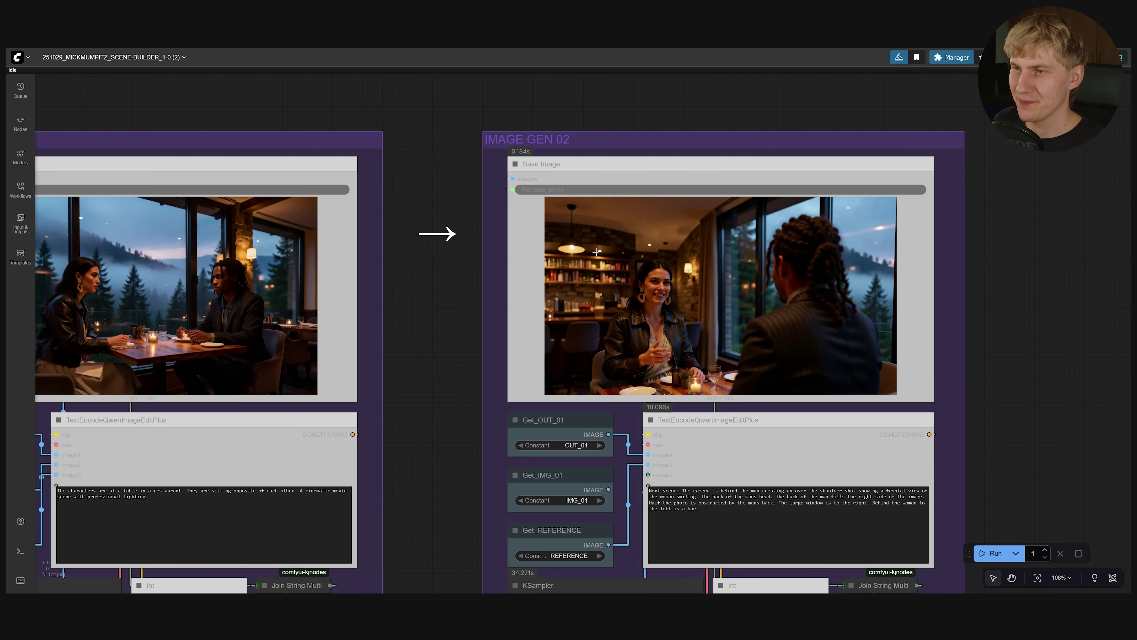
Step: Duplicate the whole IMAGE GEN 02 group with its arrow and place the copy beside the original
left_click_drag(834, 593, 461, 91)
key("ctrl+c")
key("ctrl+v")
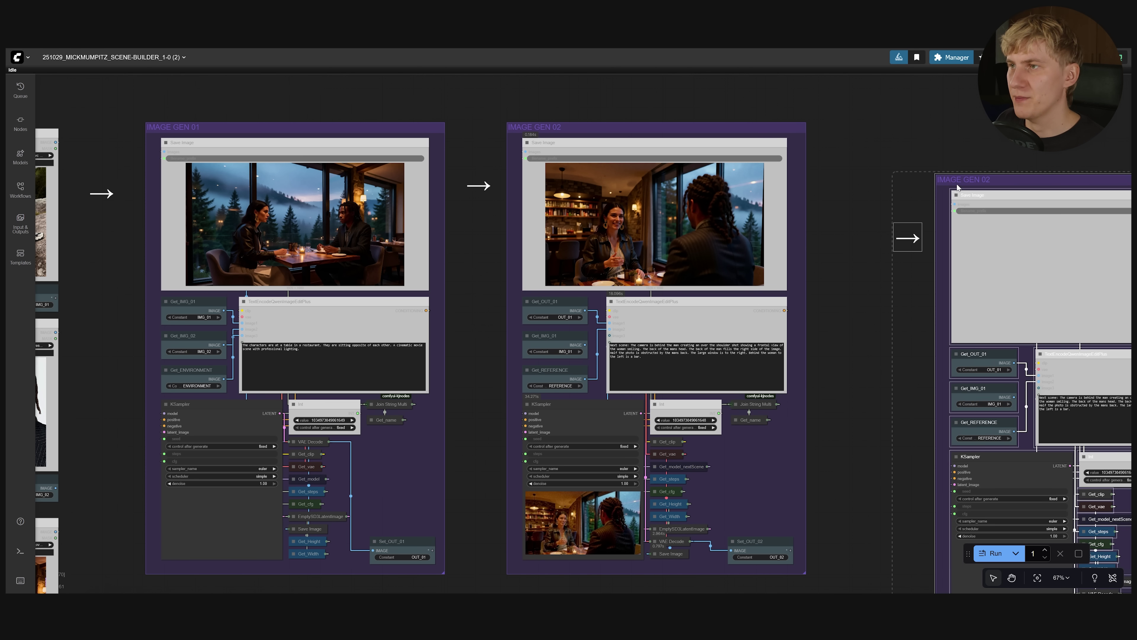
left_click_drag(957, 187, 893, 134)
Step: Set the first Get node of the duplicated generation group to OUT_02
left_click_drag(850, 282, 753, 277)
scroll(477, 201, "up", 10)
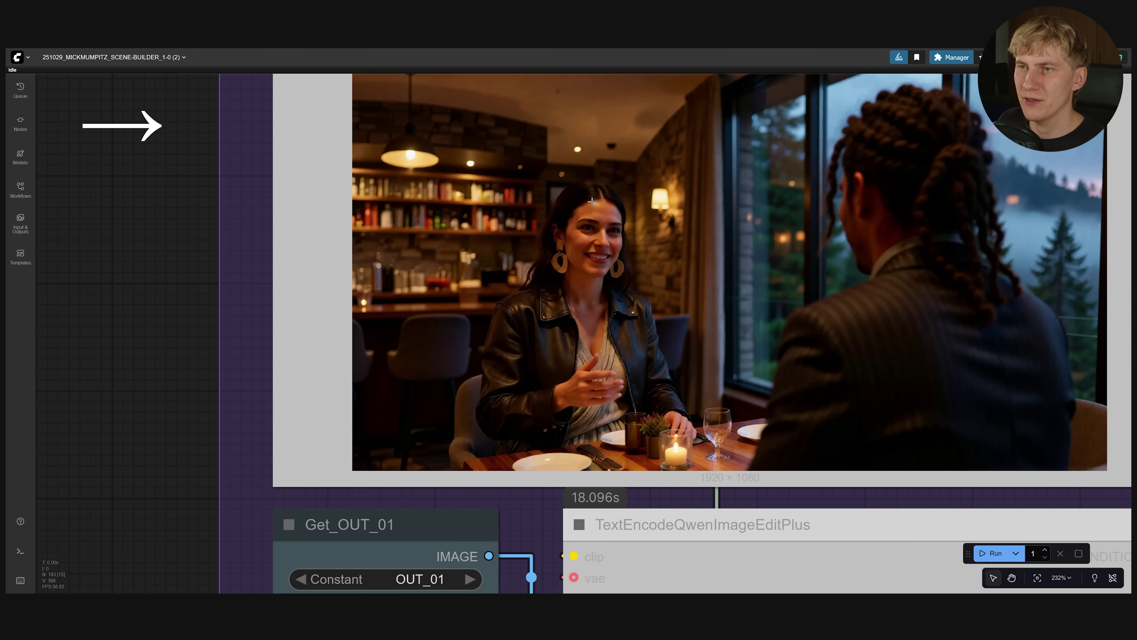
scroll(661, 206, "down", 10)
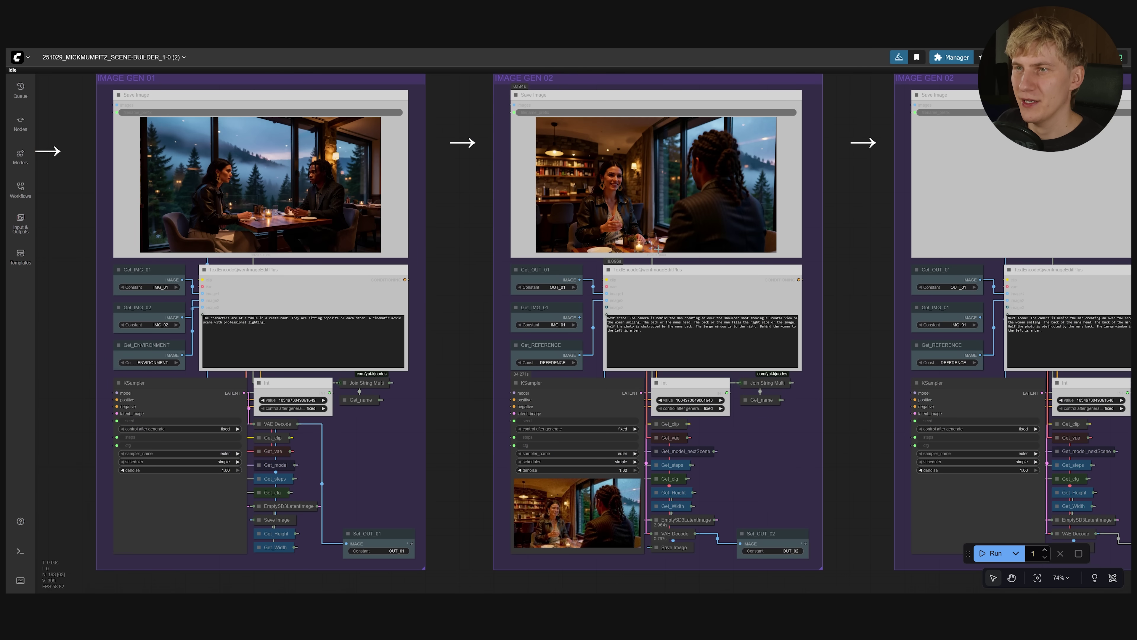
left_click_drag(794, 300, 747, 300)
left_click(901, 280)
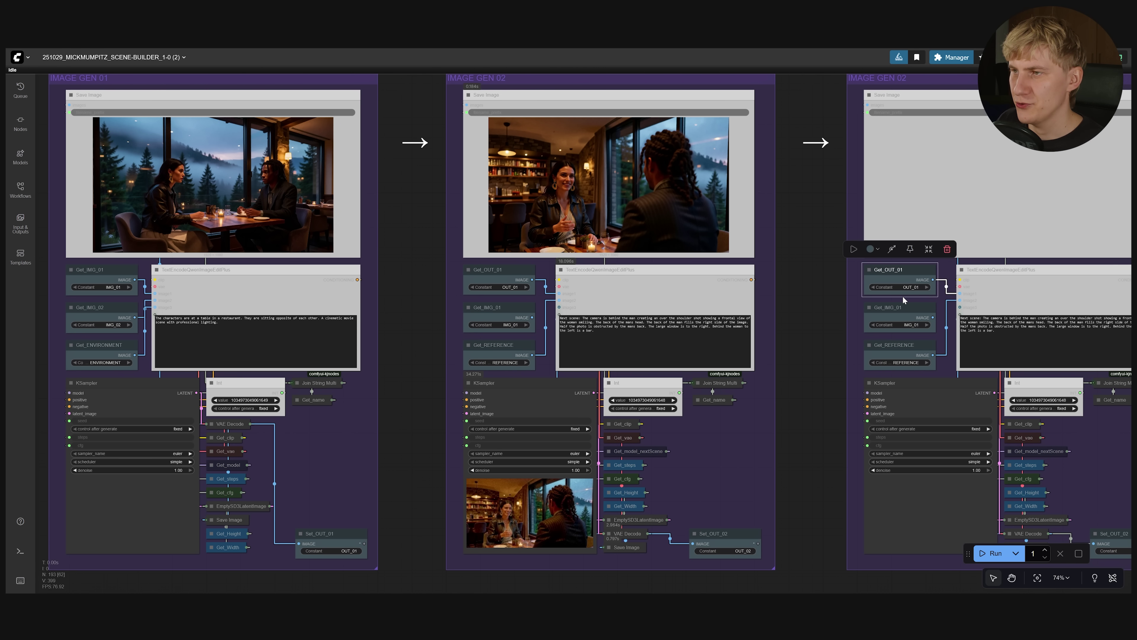
Step: Replace the duplicated group's prompt with "Next scene: Create a close up of the womans face, her face fills the entire image."
scroll(844, 378, "right", 15)
left_click(867, 557)
key("End")
key("shift+Left")
key("shift+Left")
key("shift+Left")
key("shift+Left")
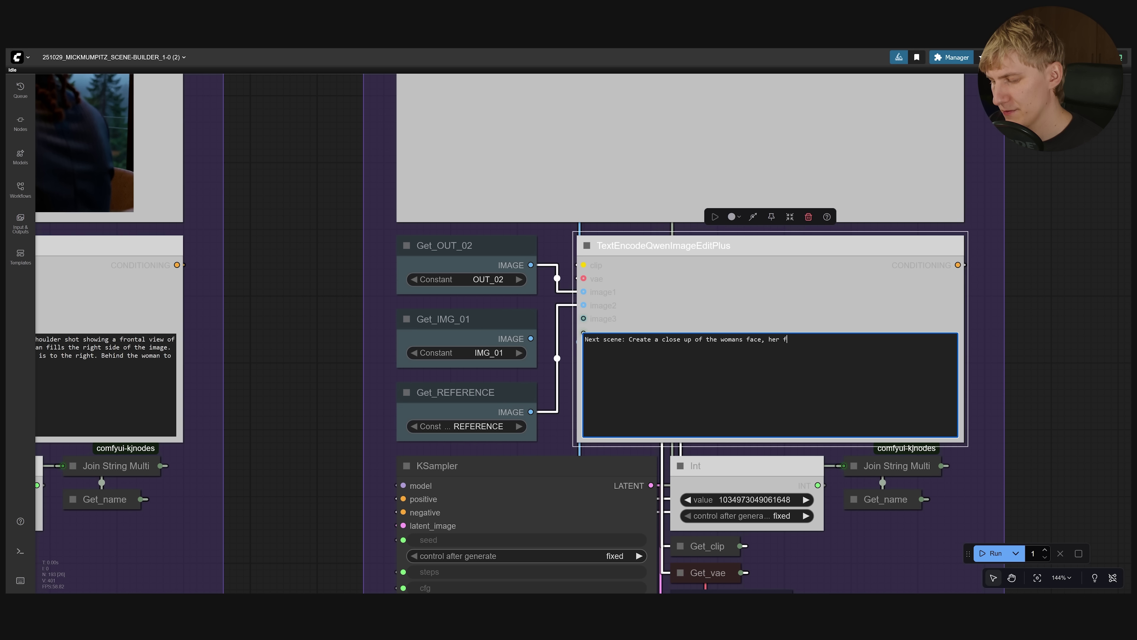
type("ace fills the entire ima")
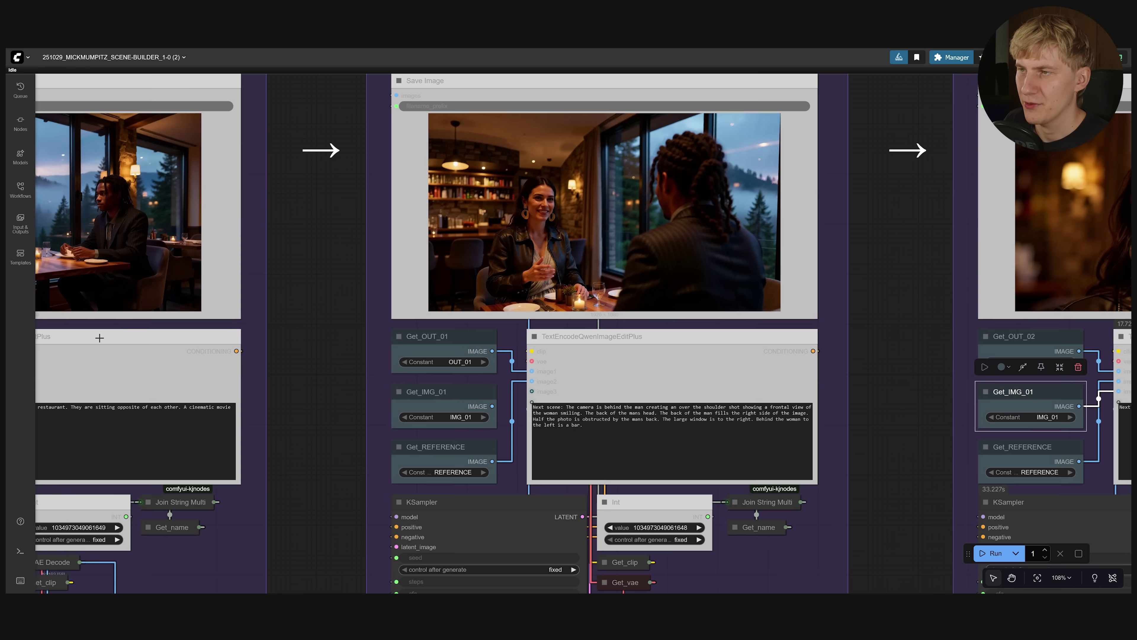
Step: Connect Get_IMG_01 to the close-up encoder's image3 input and run the workflow
left_click_drag(833, 380, 401, 385)
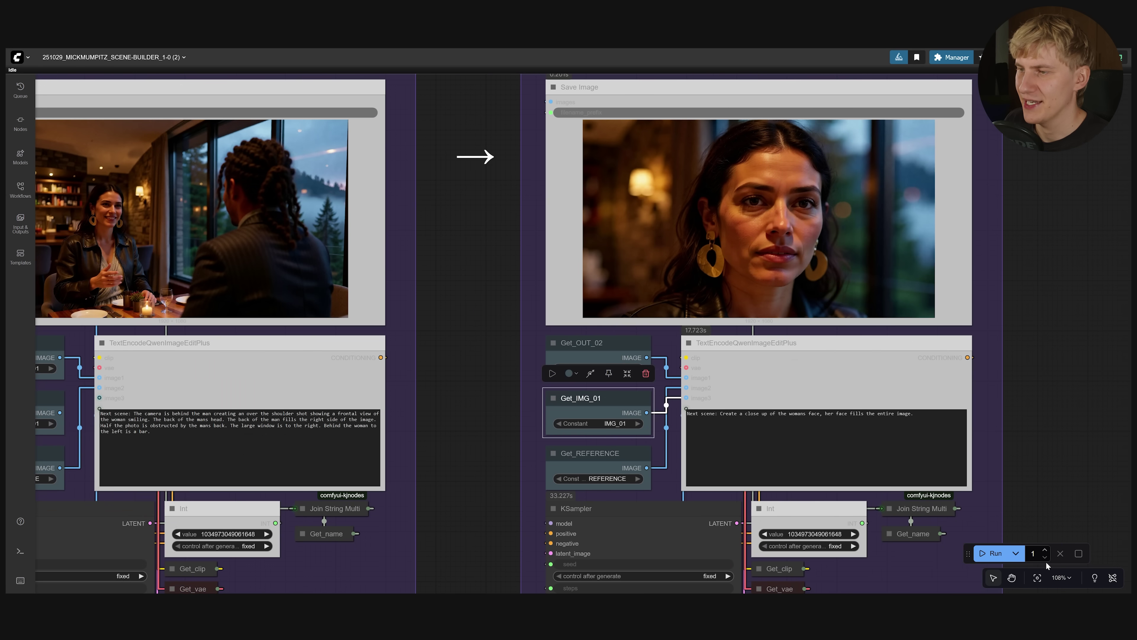
left_click(987, 553)
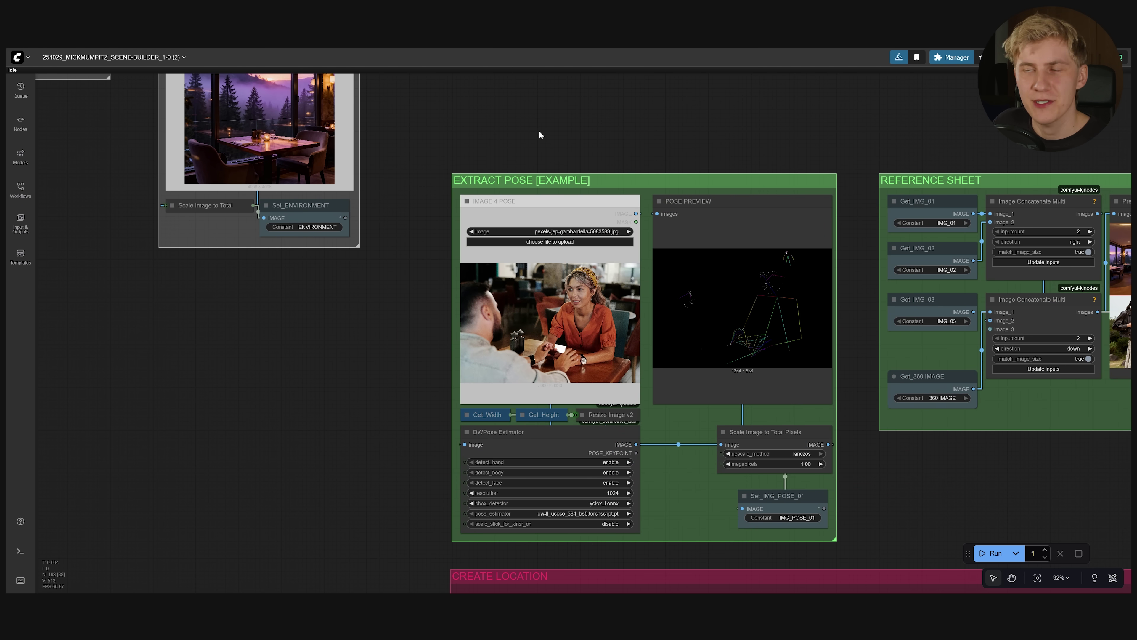
Step: Load pexels-elly-fairytale-4834167.jpg into the IMAGE 4 POSE node of the EXTRACT POSE group
left_click_drag(409, 133, 805, 463)
scroll(805, 463, "down", 5)
left_click_drag(873, 233, 725, 579)
left_click_drag(921, 254, 822, 479)
scroll(850, 228, "up", 11)
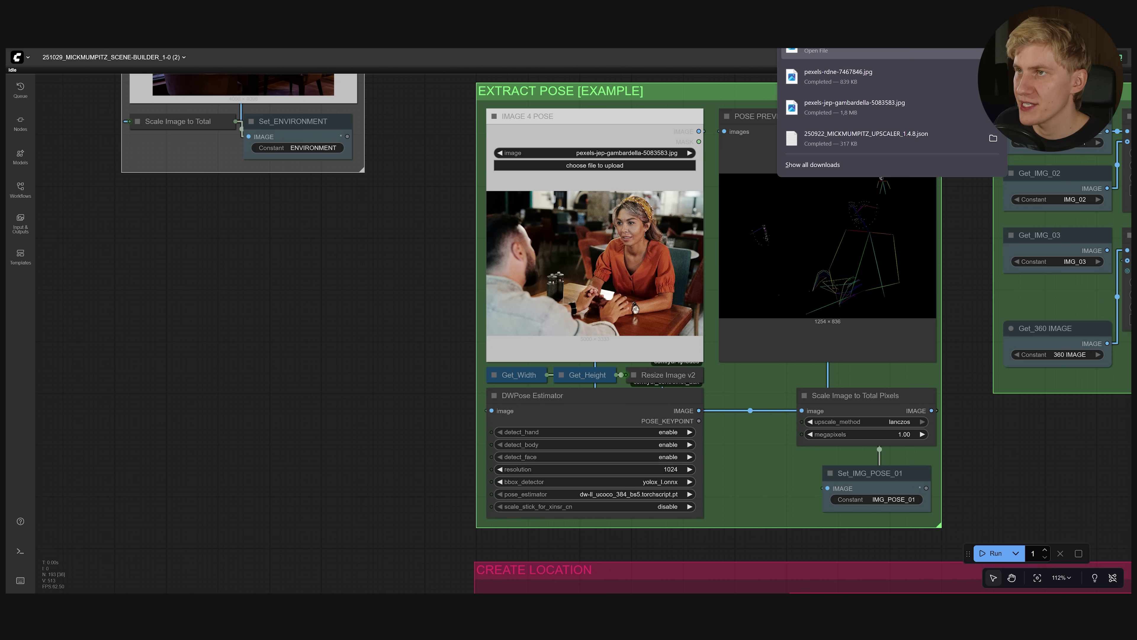
left_click_drag(863, 51, 630, 249)
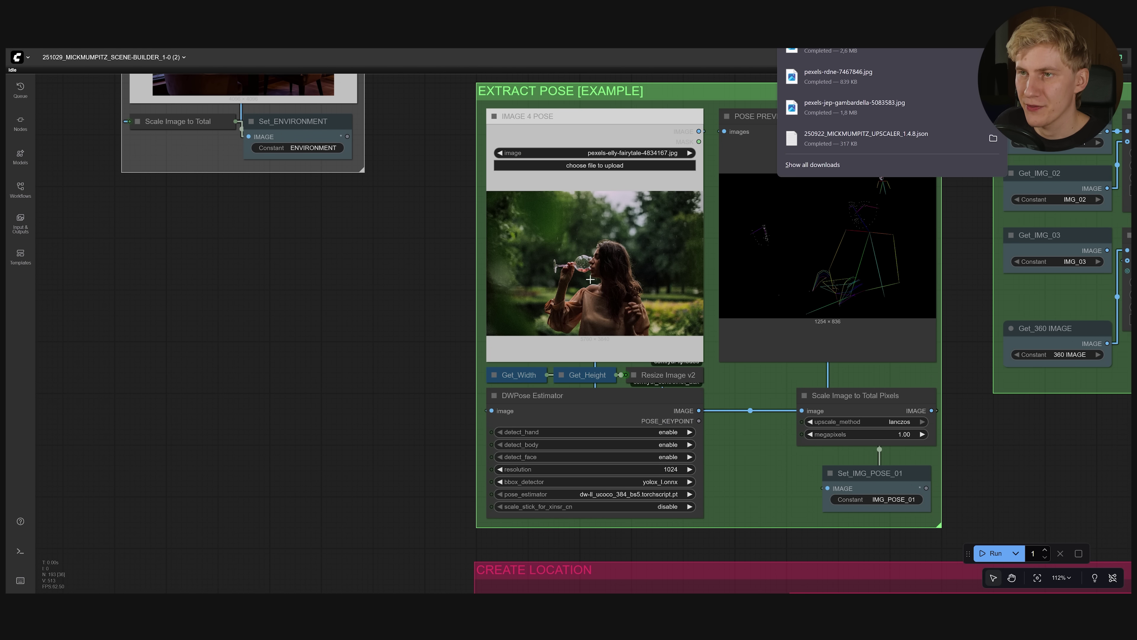
scroll(551, 268, "up", 7)
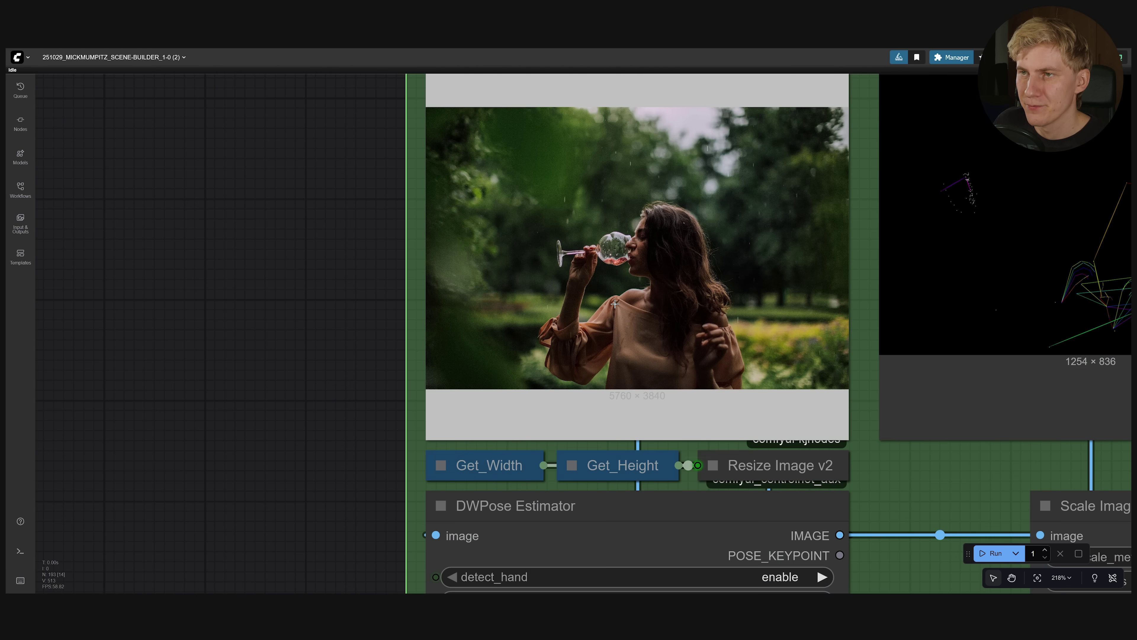
Step: Place a copy of the EXTRACT POSE group below the generation row and add another IMAGE GEN 02 copy after the close-up group
scroll(614, 305, "down", 12)
left_click_drag(841, 459, 535, 169)
left_click_drag(959, 149, 956, 152)
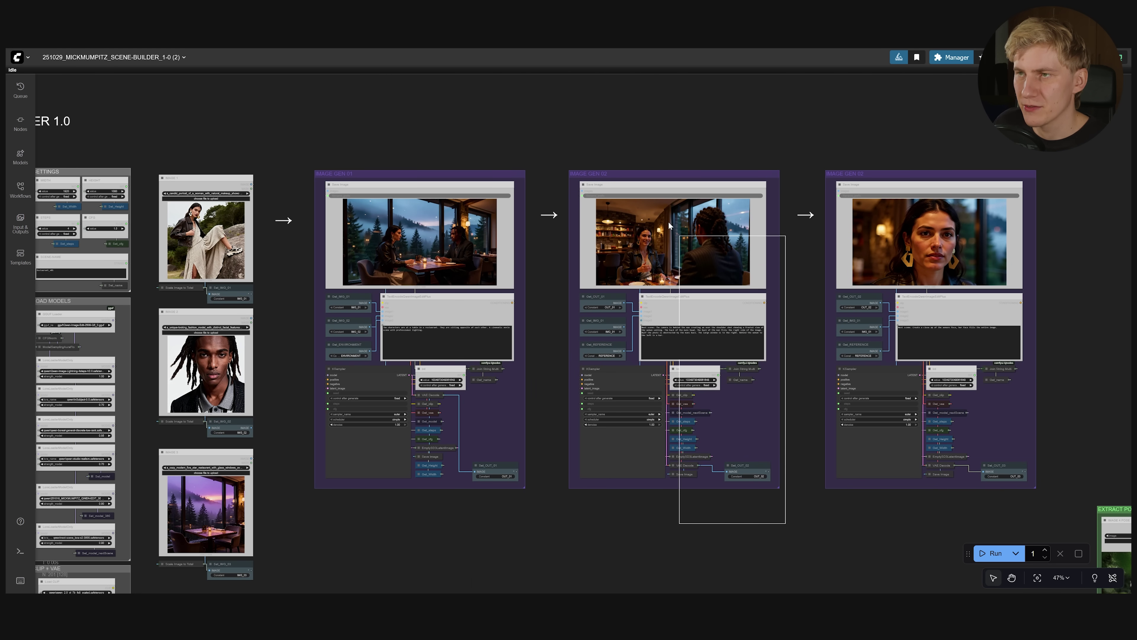
key("ctrl+v")
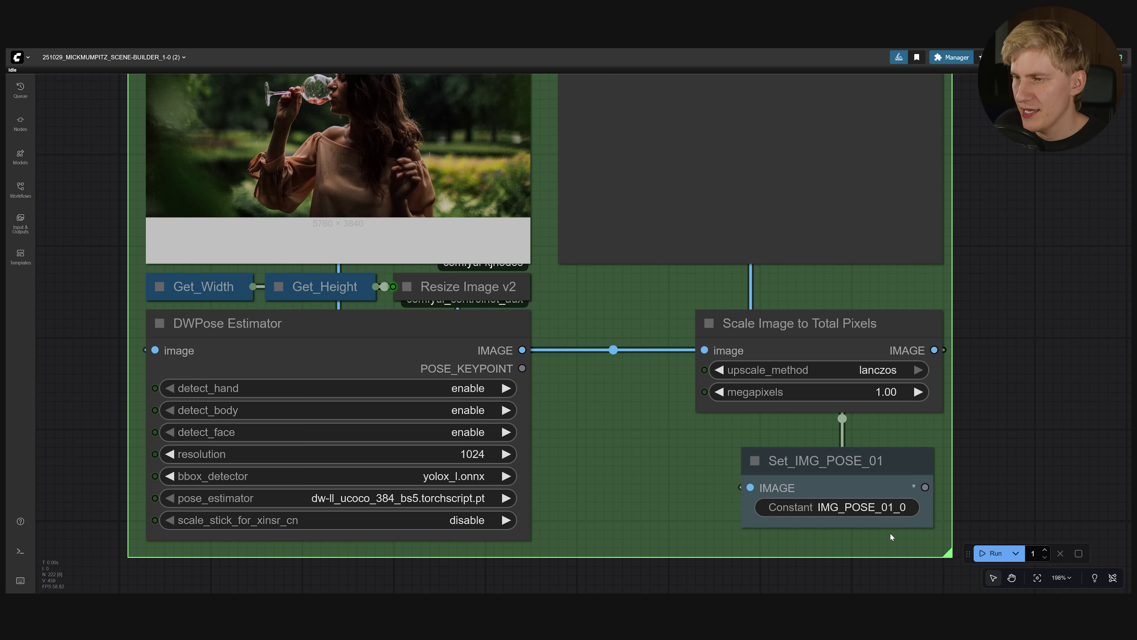
Step: Rename the copied pose group's Set constant to IMG_POSE_02_wine
left_click(891, 508)
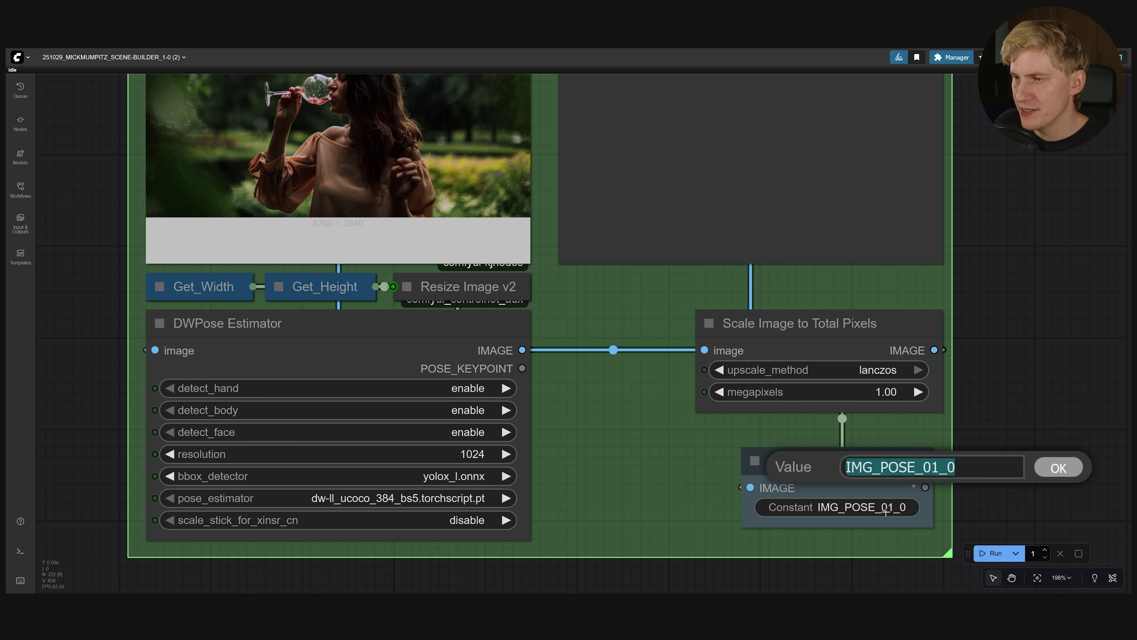
left_click_drag(959, 467, 932, 467)
type("2_wine")
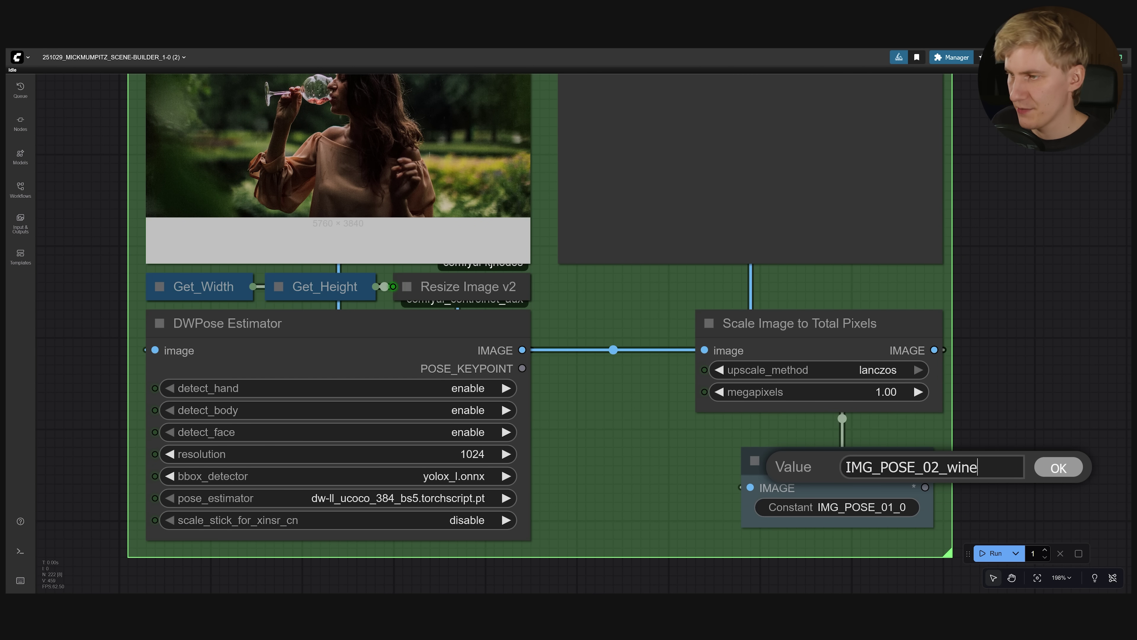
left_click(1059, 473)
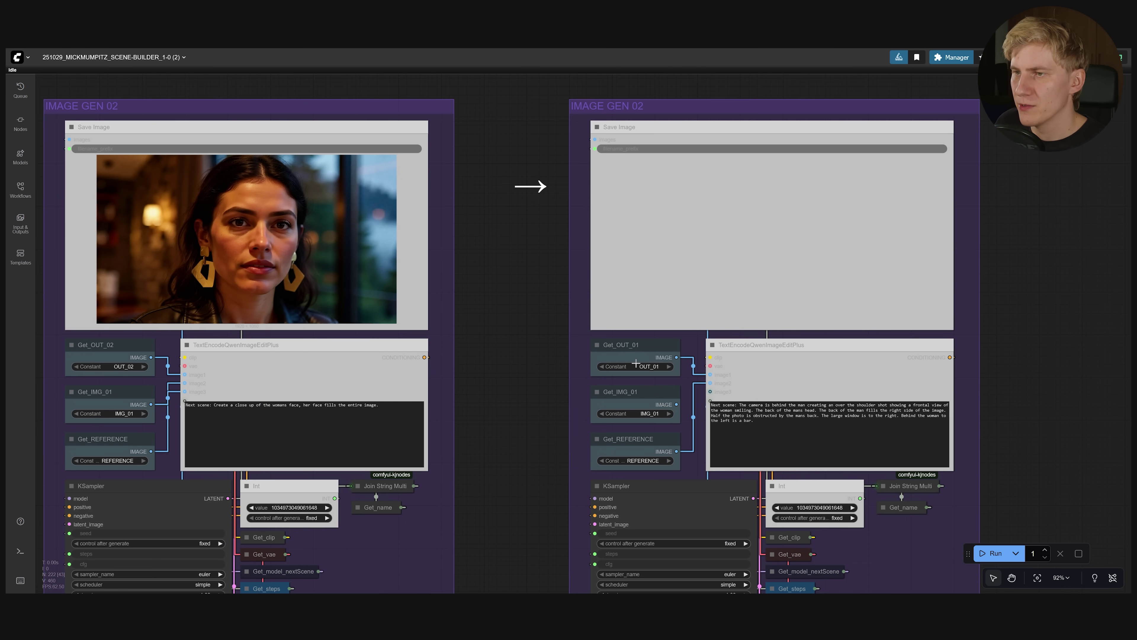
Step: Set the newest group's image sources to OUT_02 and IMG_POSE_02_wine, connecting the pose to the encoder's image3 input
left_click(635, 366)
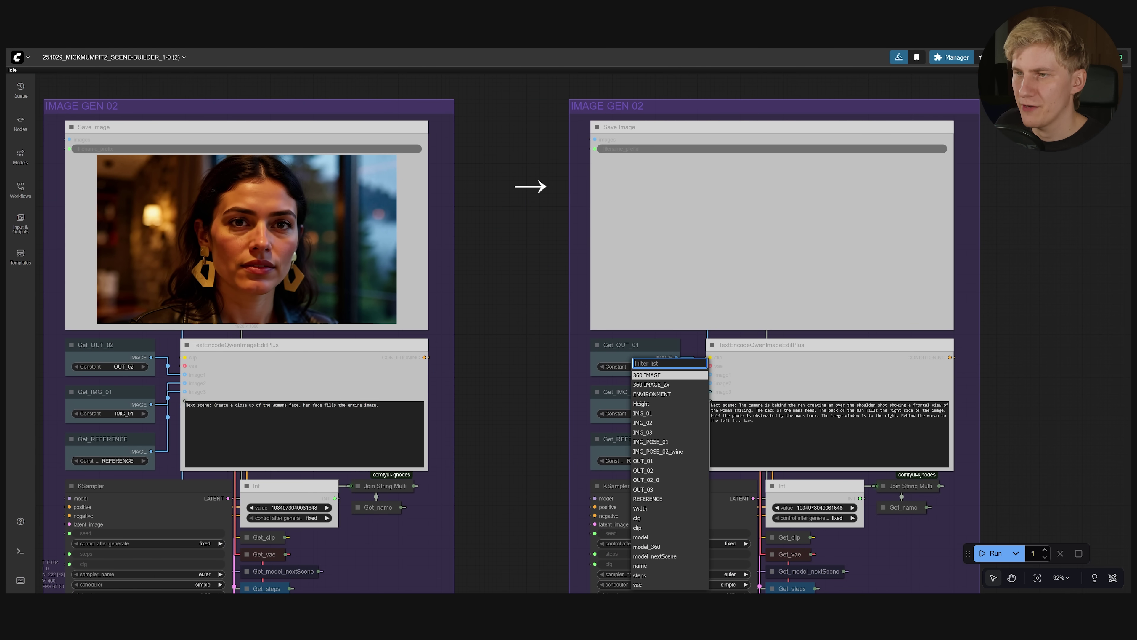
left_click(670, 473)
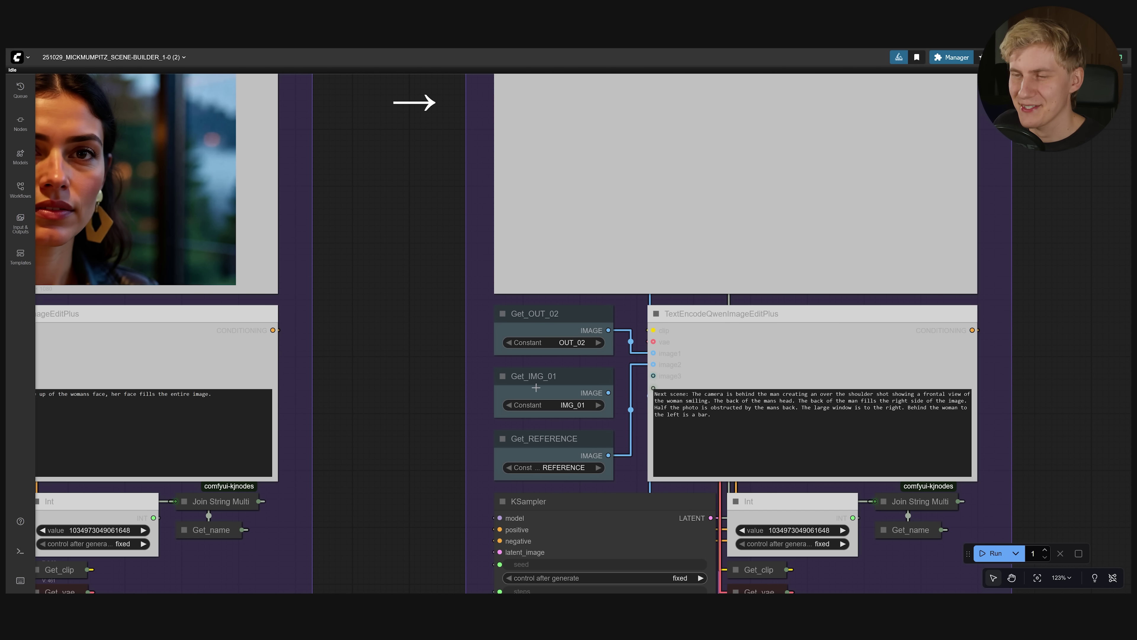
left_click(578, 405)
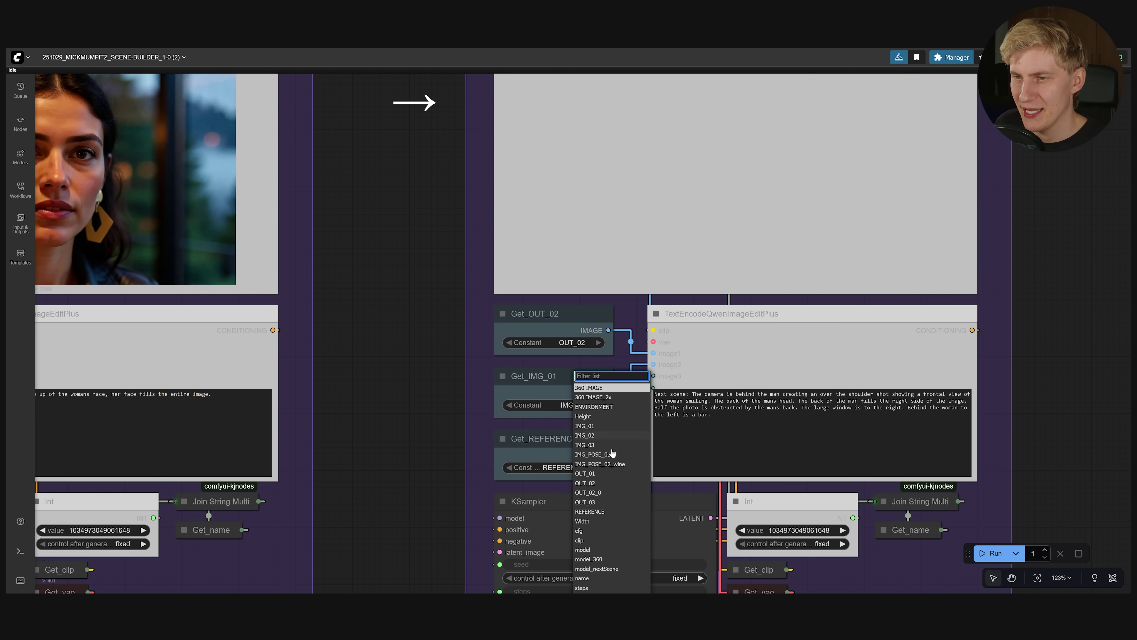
left_click(607, 465)
left_click_drag(608, 393, 654, 376)
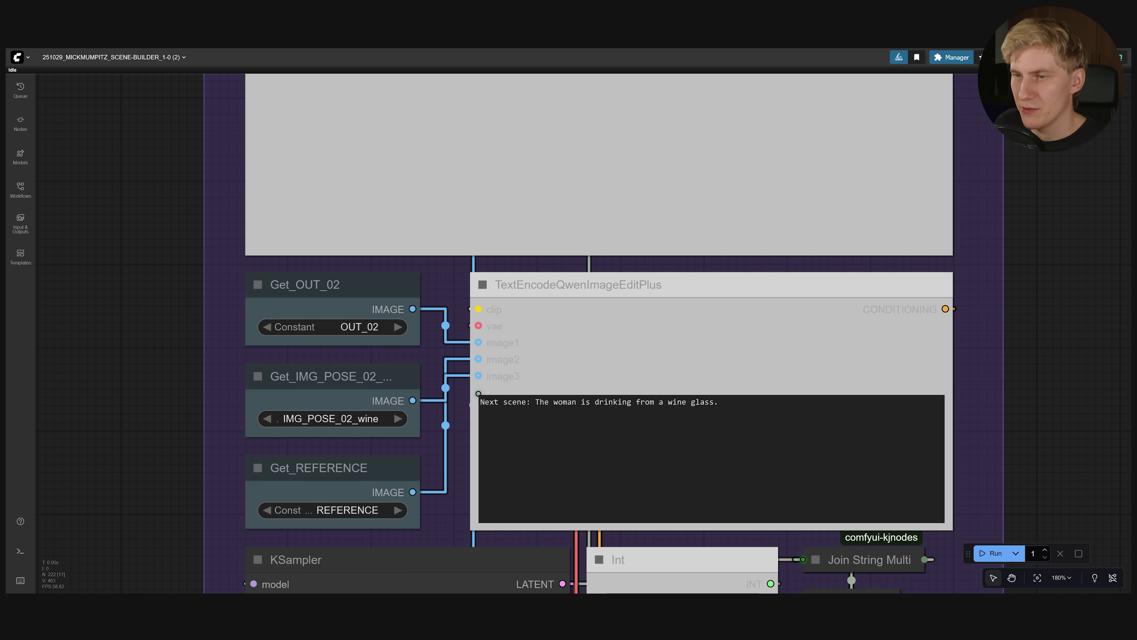
Step: Compare the newly generated wine-drinking shot with its source photo and extracted pose preview
scroll(666, 409, "up", 3)
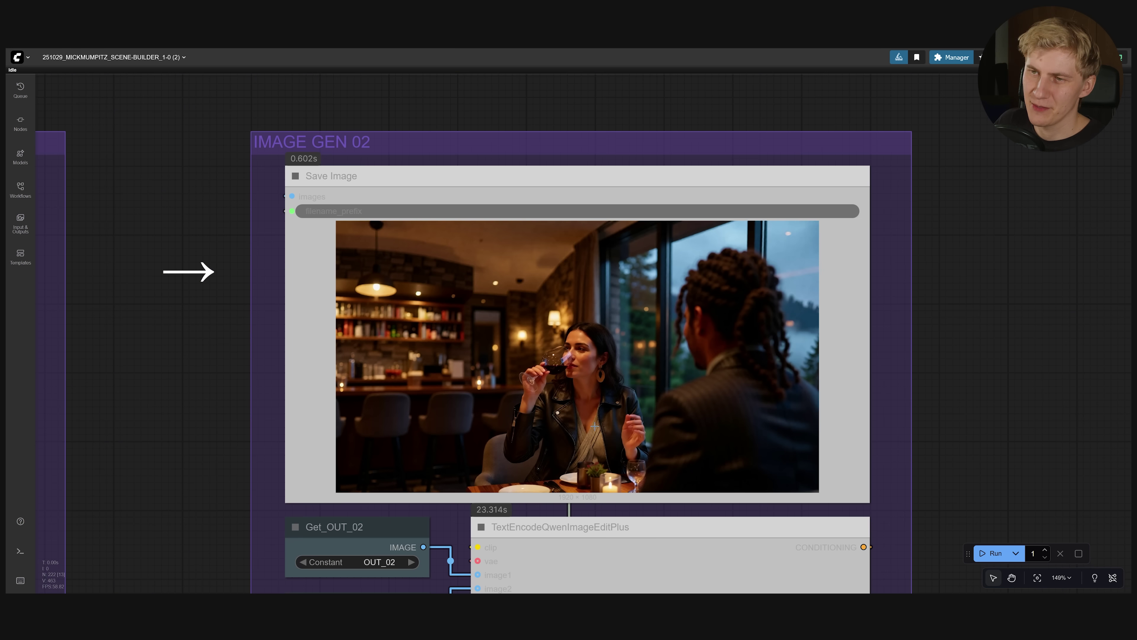
left_click_drag(627, 508, 647, 130)
left_click_drag(703, 582, 726, 74)
scroll(757, 168, "down", 5)
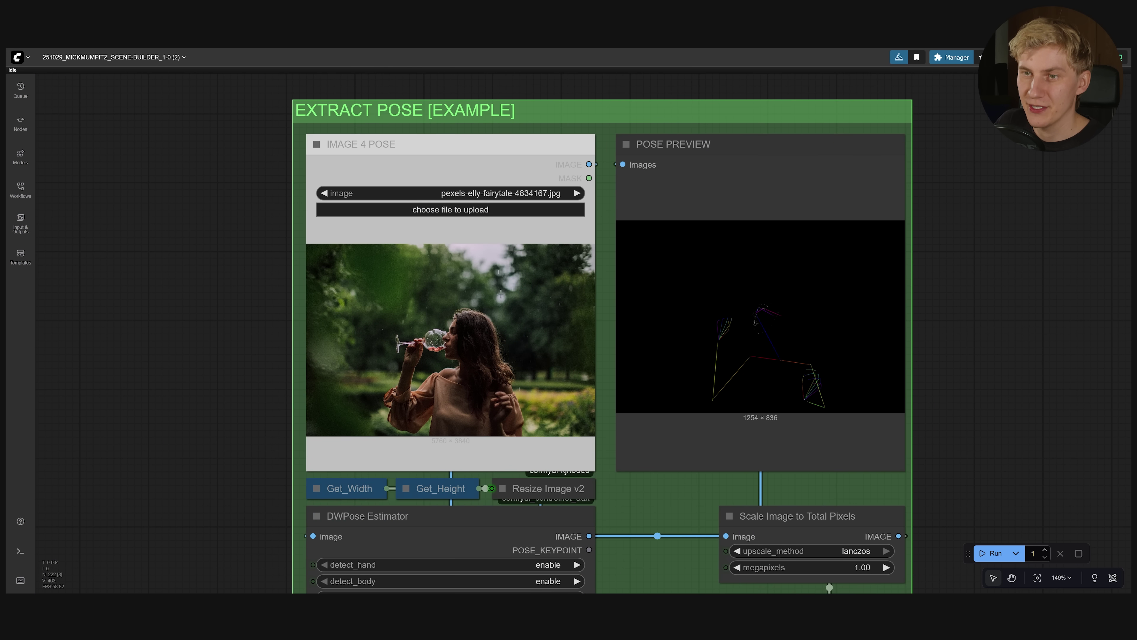
scroll(669, 349, "down", 12)
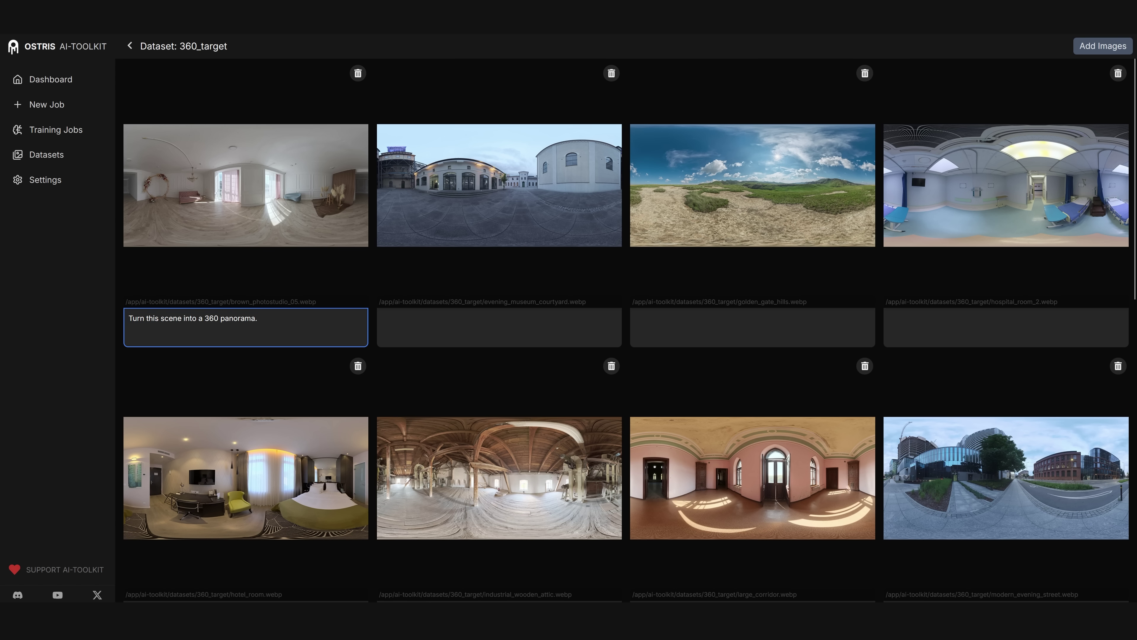
key("Tab")
key("Tab")
type("Turn this scene into a 360 panorama.")
key("Tab")
key("Tab")
type("Turn this scene into a 360 panorama.")
key("Tab")
key("Tab")
type("Turn this scene into a 360 panorama.")
scroll(457, 398, "down", 5)
key("Tab")
key("Tab")
type("Turn this scene into a 360 panorama.")
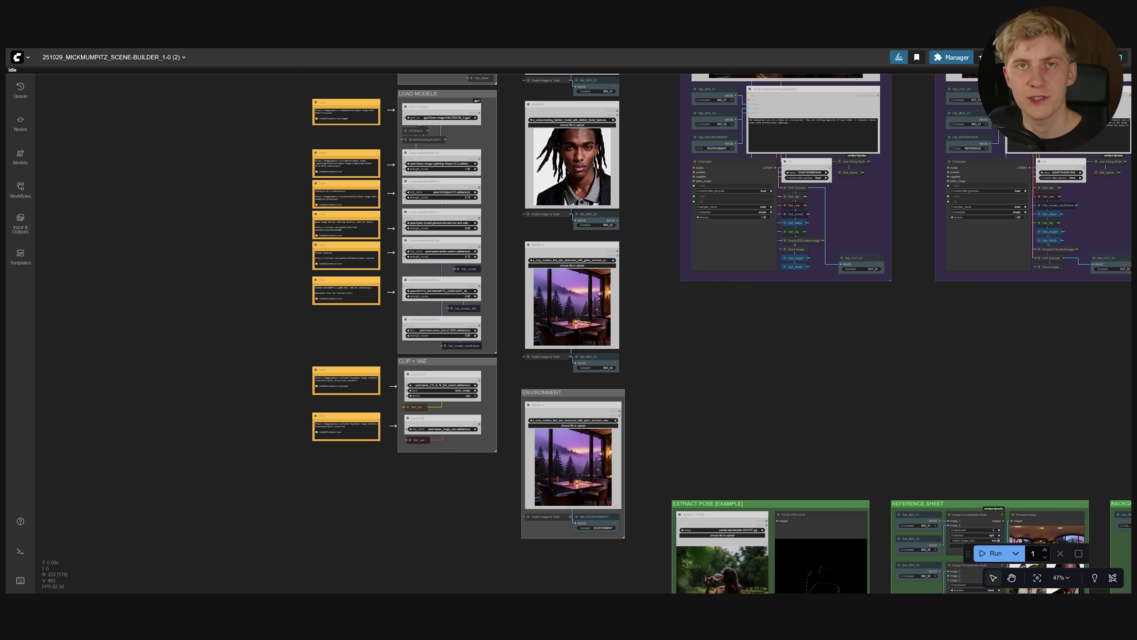
Step: Examine the 360 LoRA loader and its download note in the LOAD MODELS section
scroll(391, 299, "up", 13)
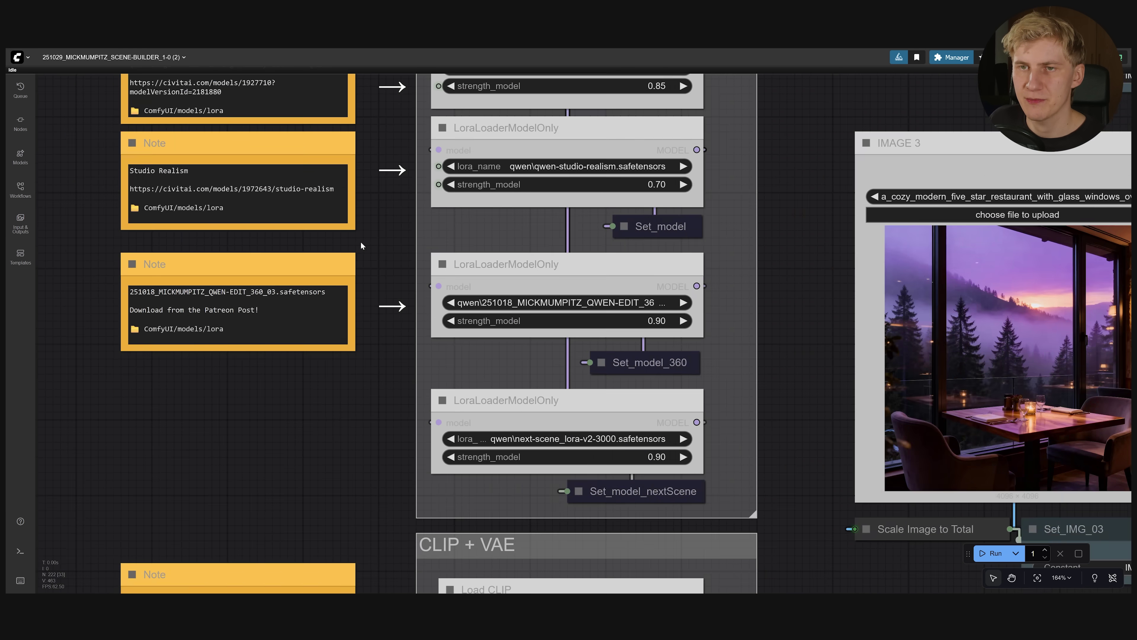
scroll(358, 244, "up", 3)
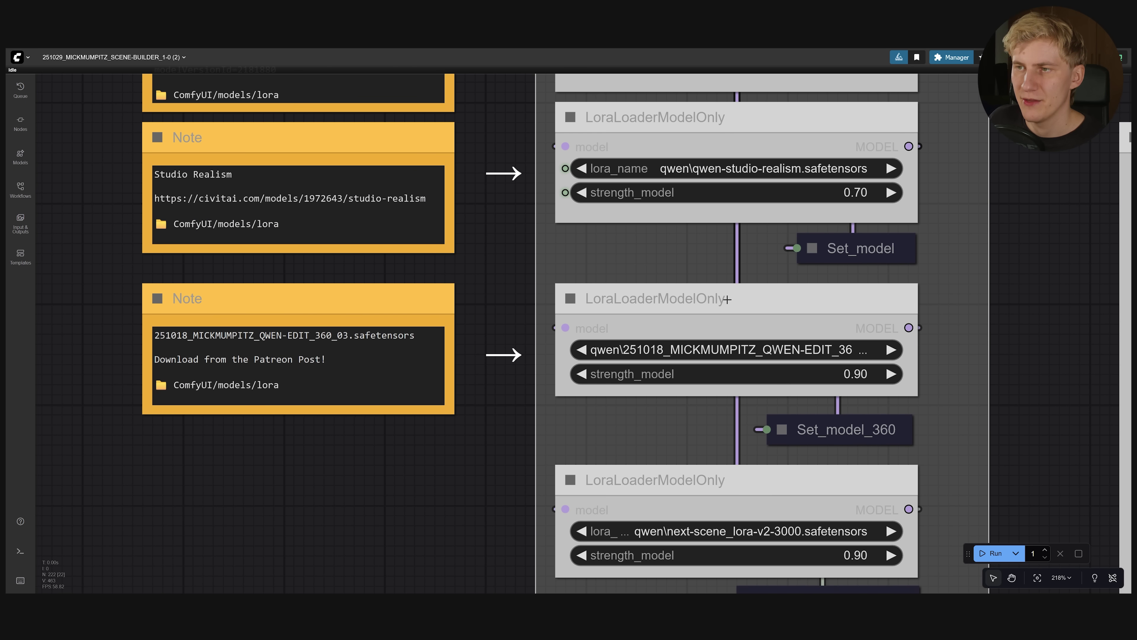
left_click(565, 350)
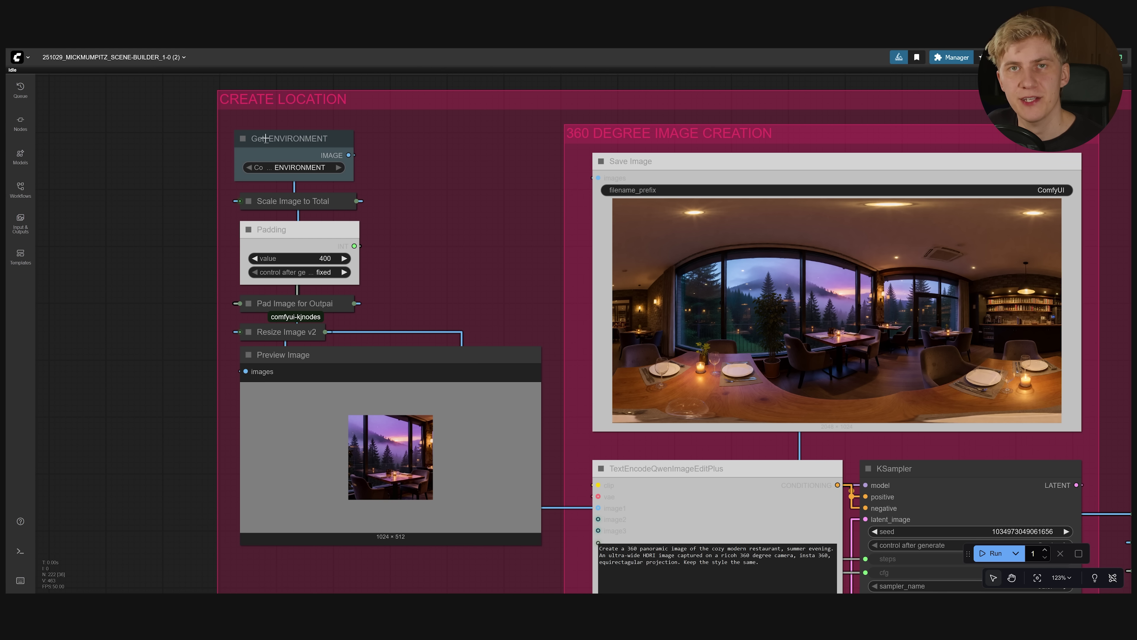
Step: Examine the CREATE LOCATION group's Padding node, padded image preview and 360 panorama prompt
left_click(305, 248)
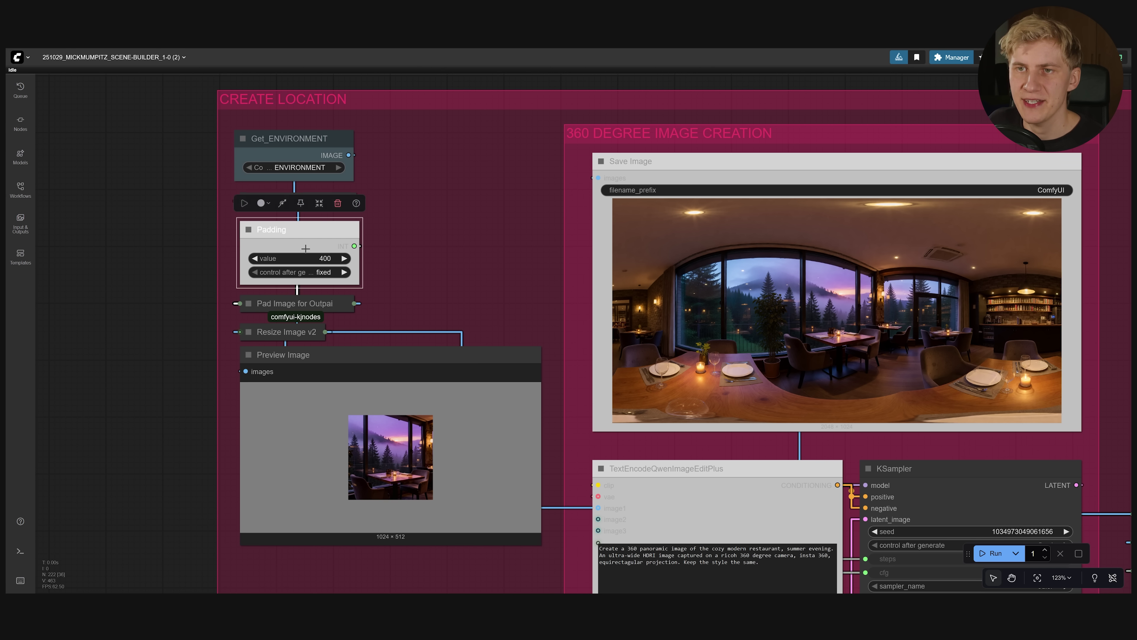
scroll(363, 567, "up", 7)
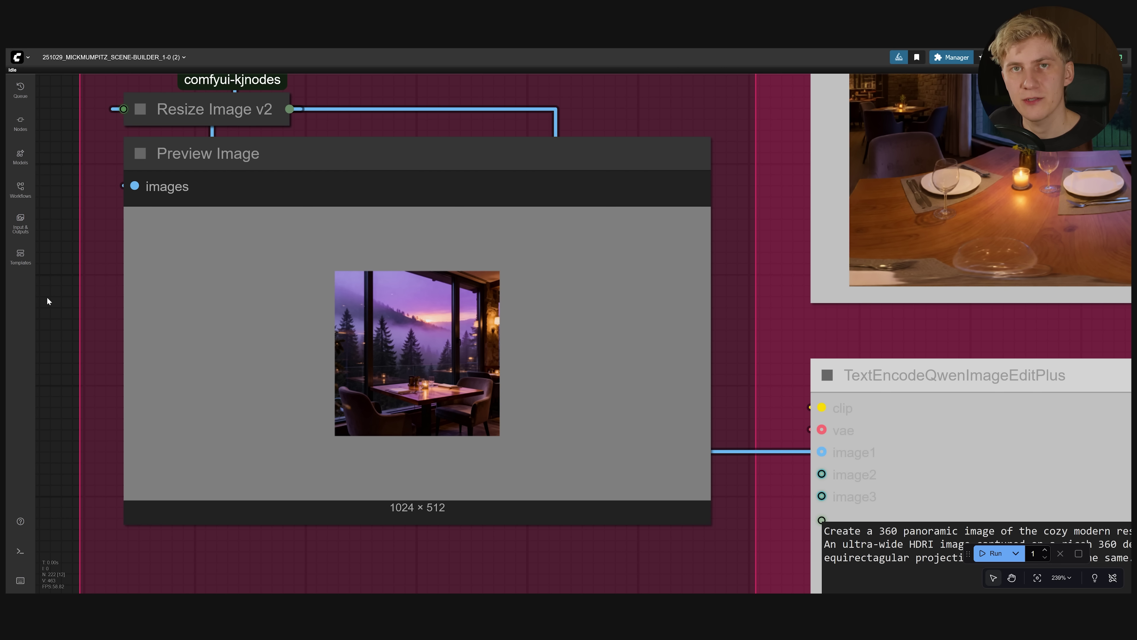
left_click_drag(1071, 353, 543, 166)
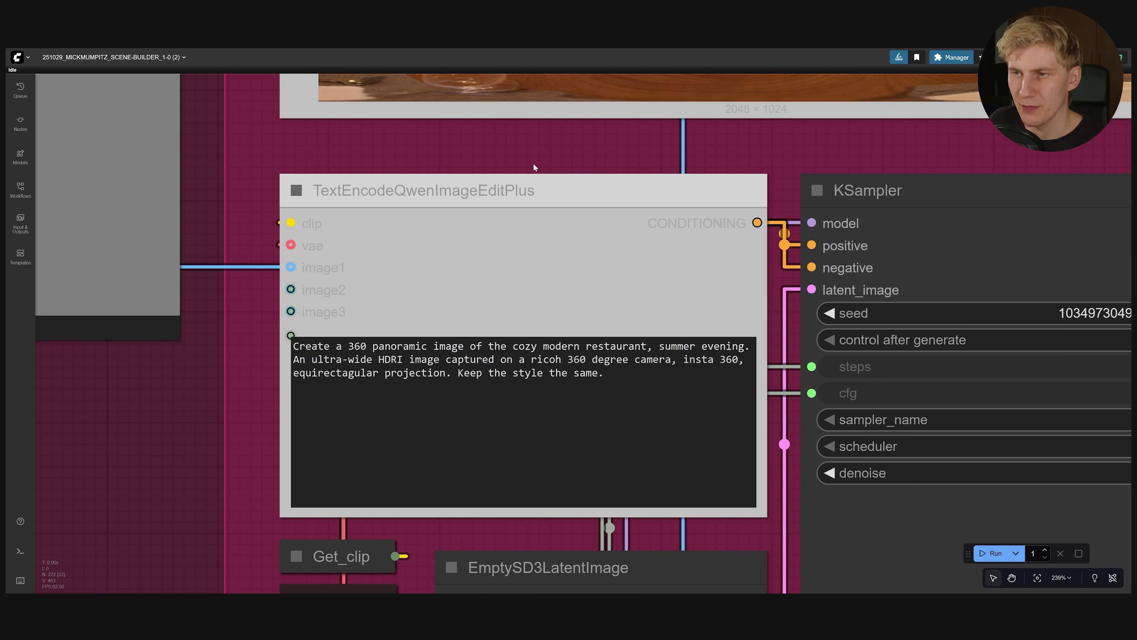
Step: Examine the 360 panorama prompt, the generated panorama and the preview with its halves swapped around the middle seam
left_click_drag(489, 346, 750, 346)
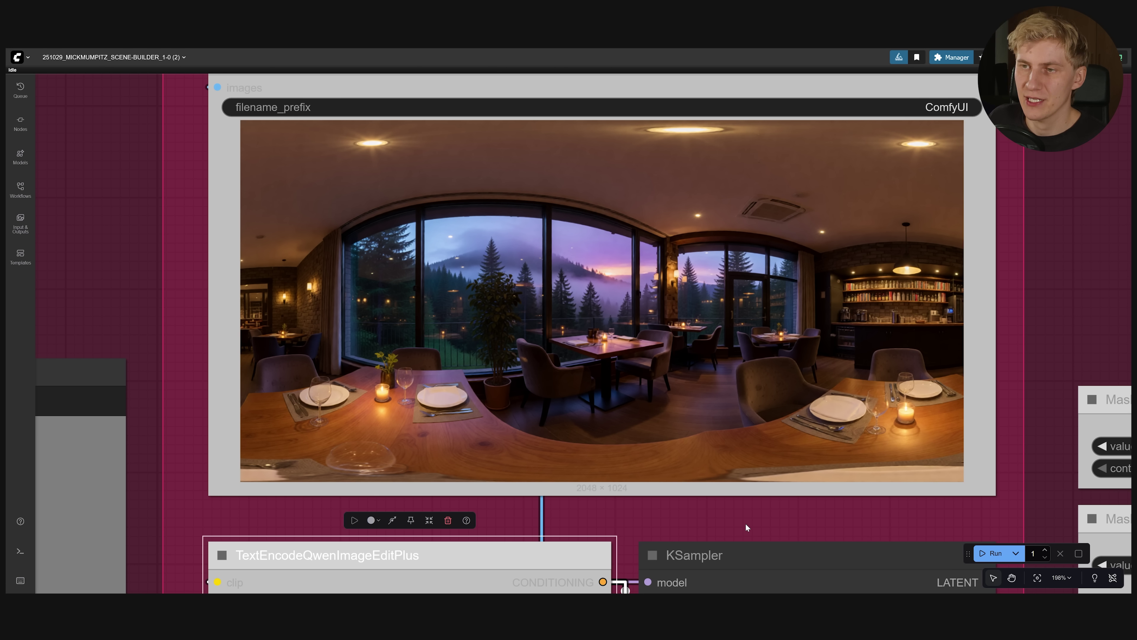
left_click_drag(745, 523, 665, 247)
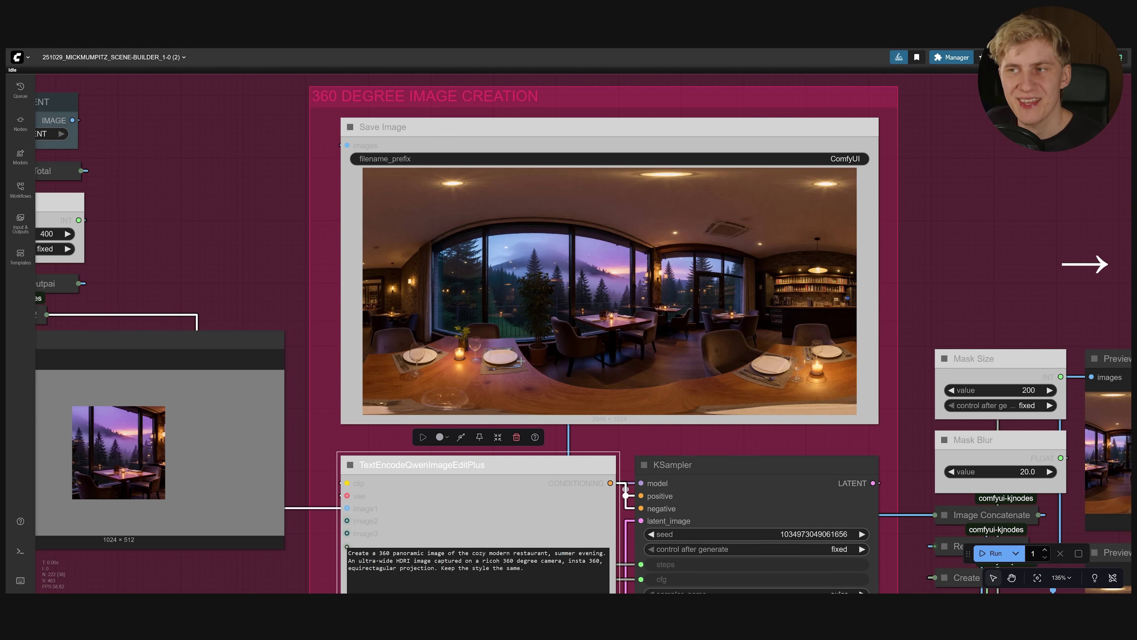
left_click_drag(1035, 340, 442, 106)
scroll(622, 189, "up", 7)
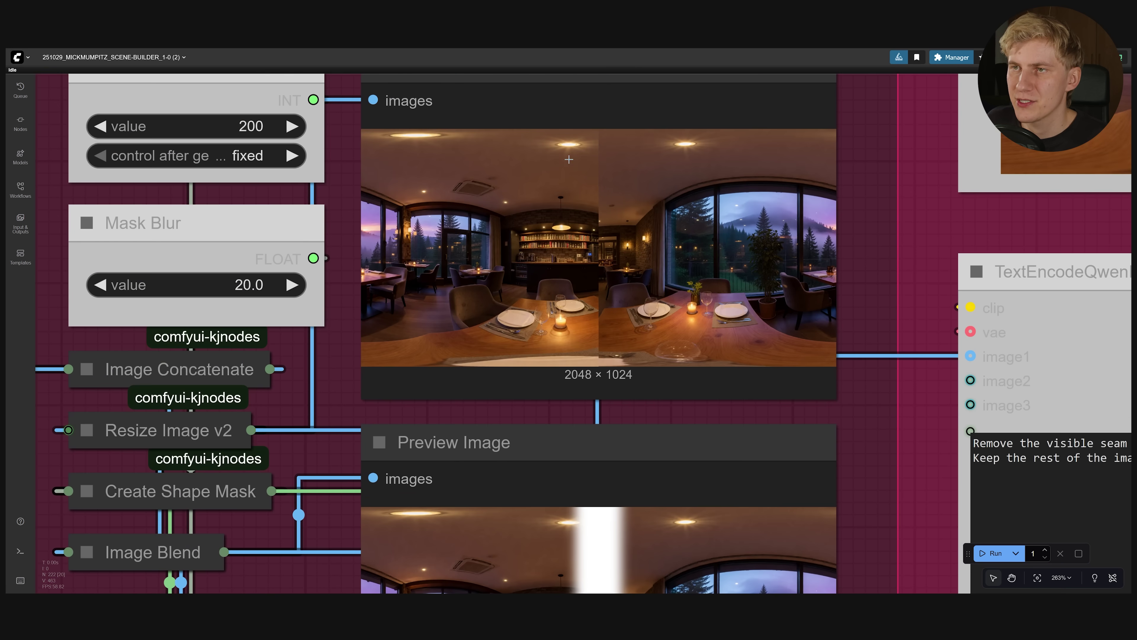
scroll(566, 153, "up", 4)
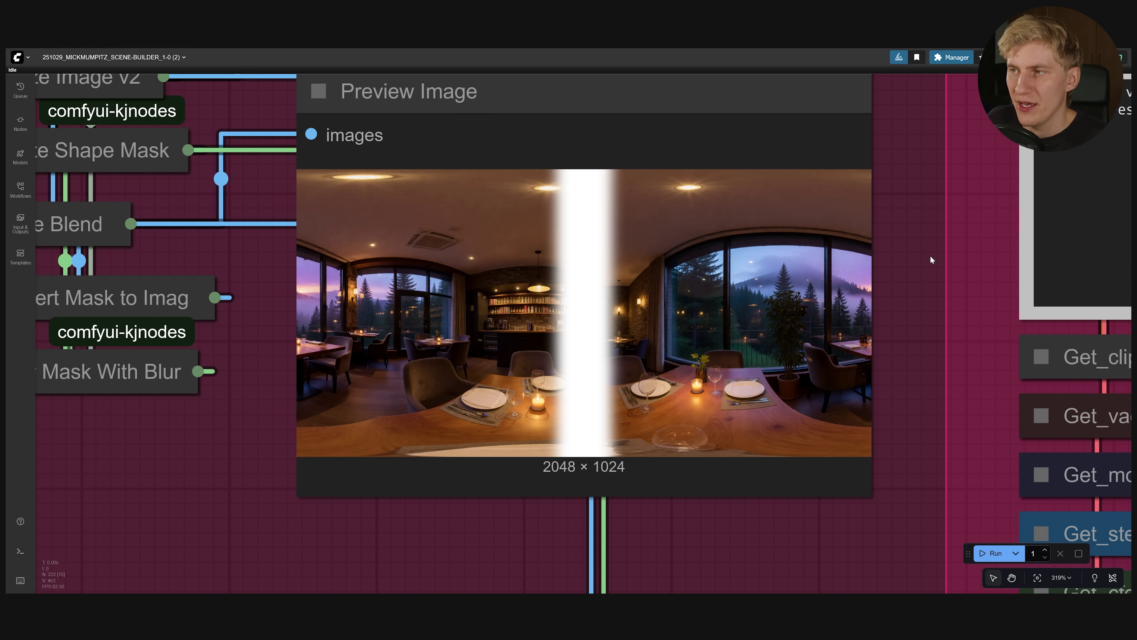
Step: Examine the SEAM KILLER group's masked preview, seam-removal prompt and repaired panorama, plus the 360 IMAGE and 360 IMAGE_2x outputs
left_click_drag(931, 259, 59, 456)
scroll(239, 375, "up", 1)
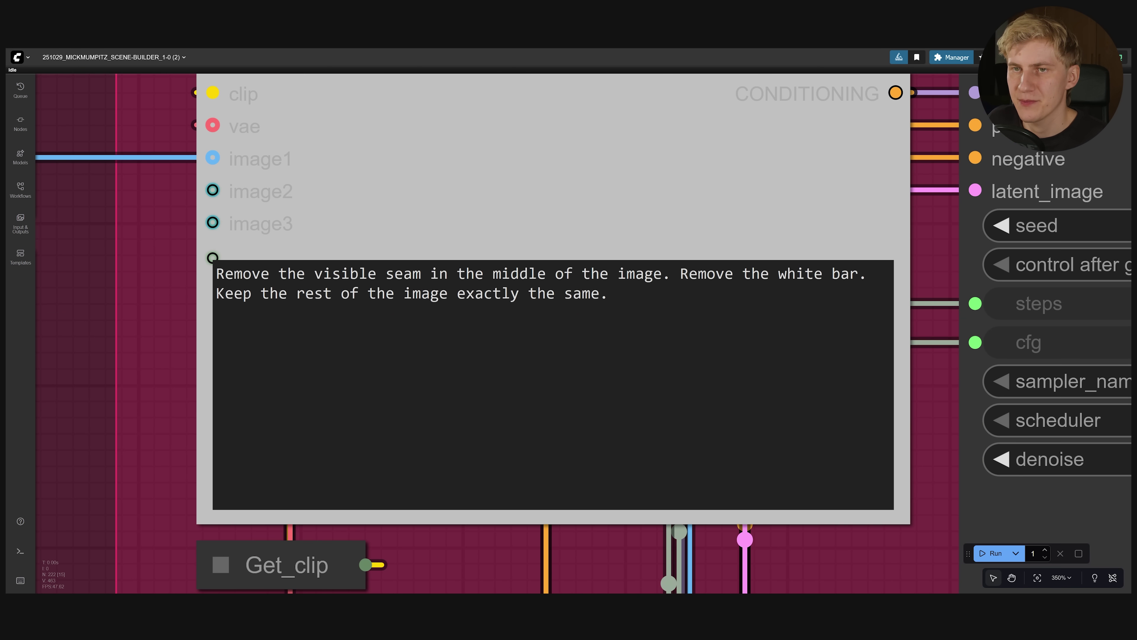
left_click(545, 294)
key("ctrl+a")
left_click(129, 261)
left_click_drag(853, 269, 733, 592)
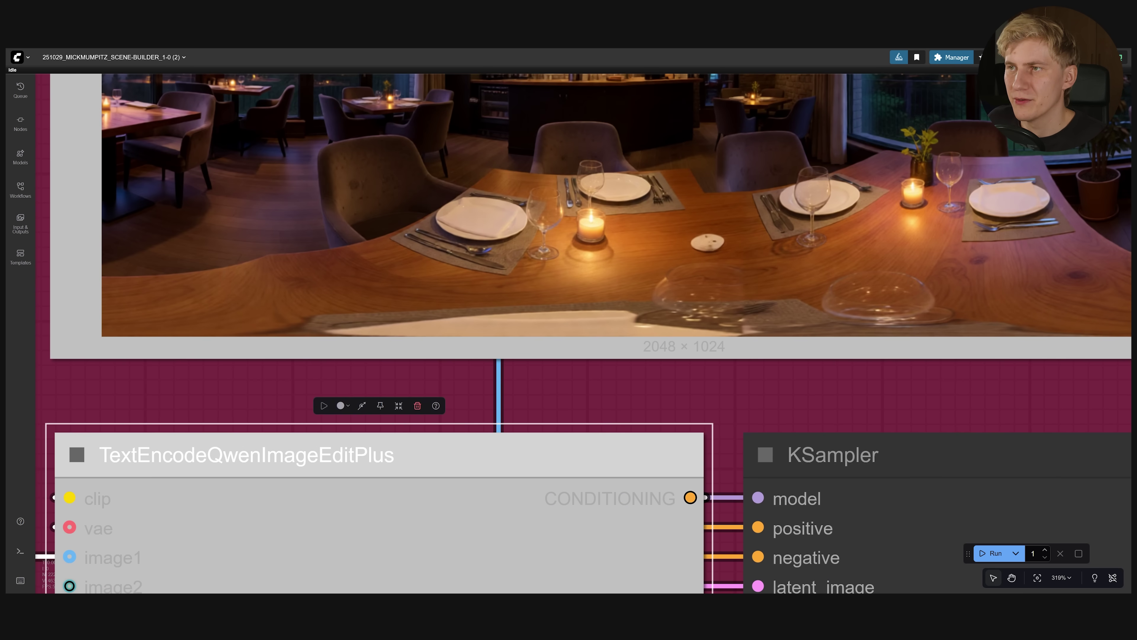
scroll(691, 300, "down", 10)
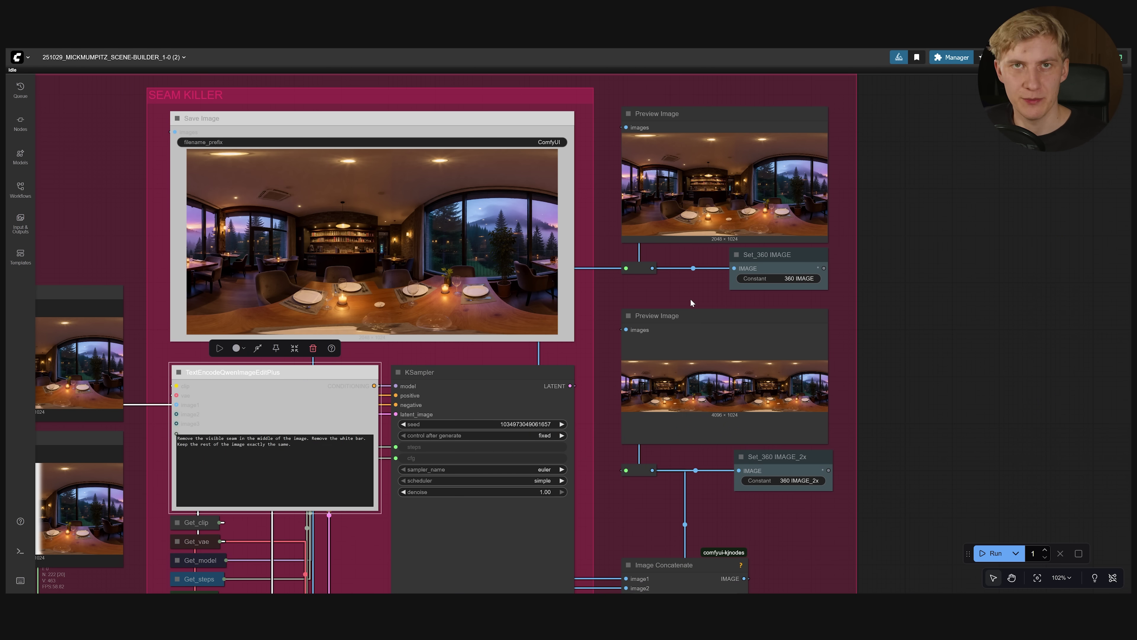
scroll(678, 86, "up", 4)
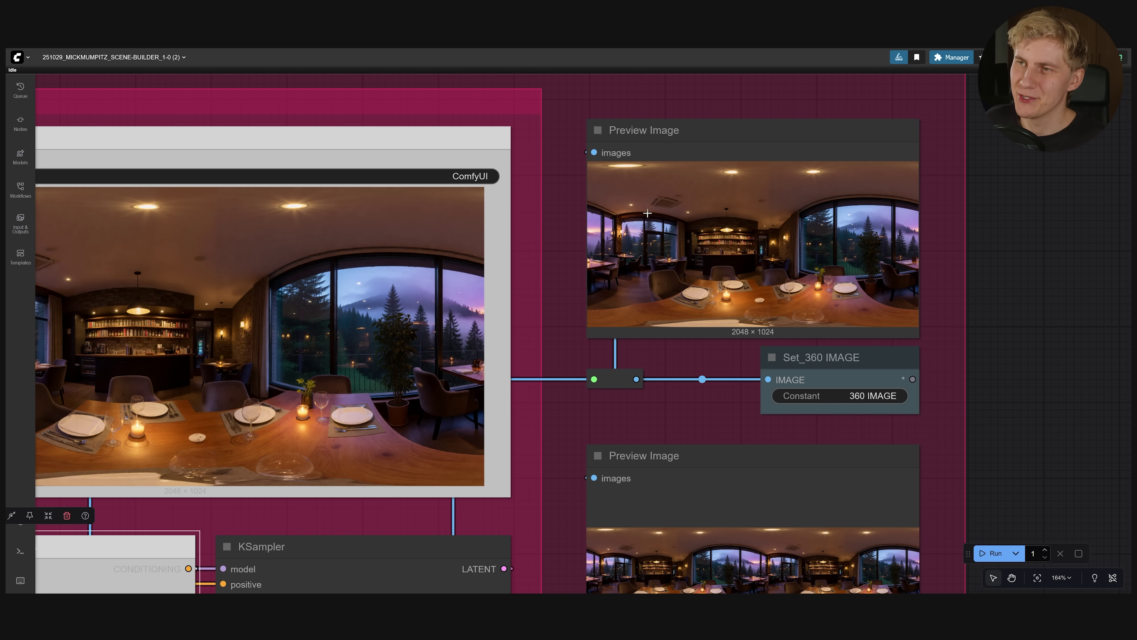
scroll(699, 264, "down", 9)
Step: Examine the REFERENCE SHEET group's image sources and the combined preview of the panorama and both characters
left_click_drag(250, 148, 841, 493)
scroll(718, 305, "up", 10)
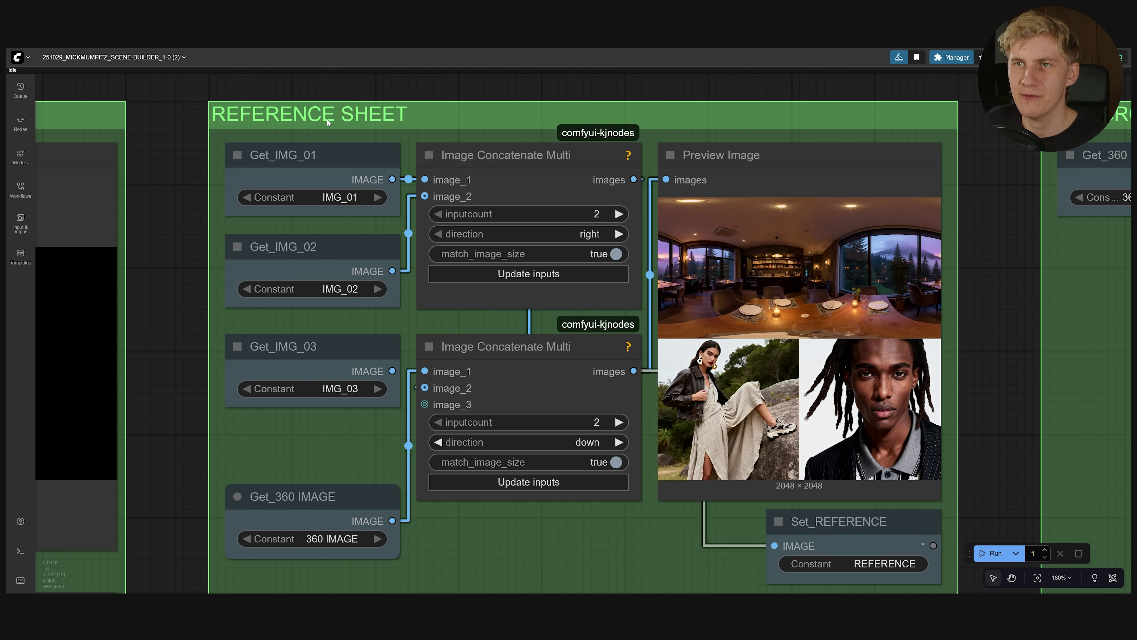
scroll(895, 447, "up", 3)
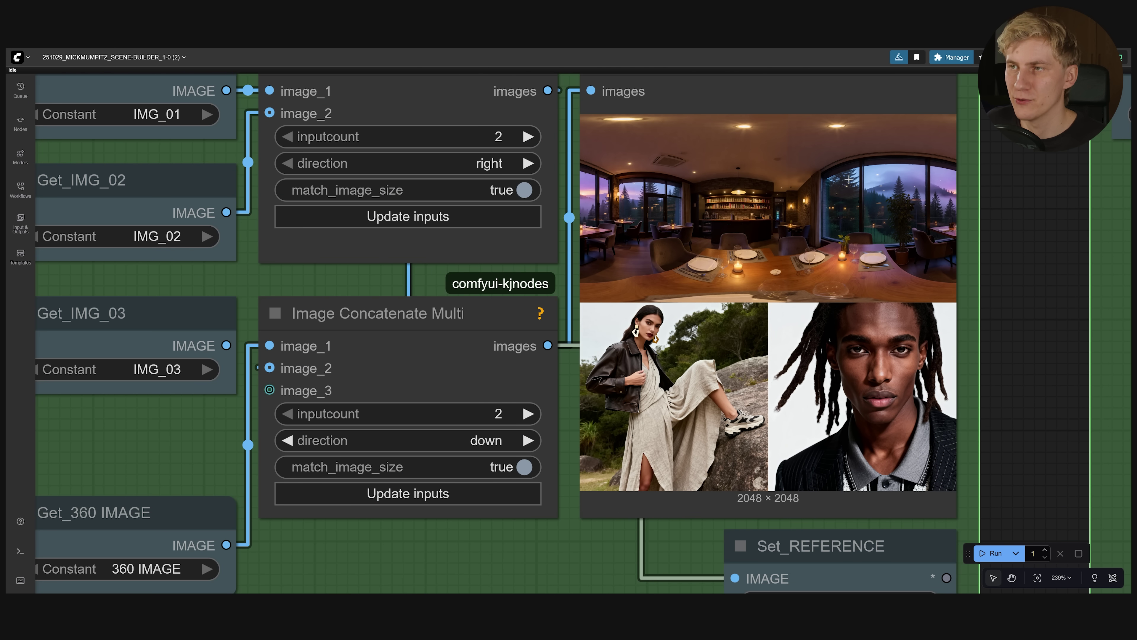
left_click(652, 357)
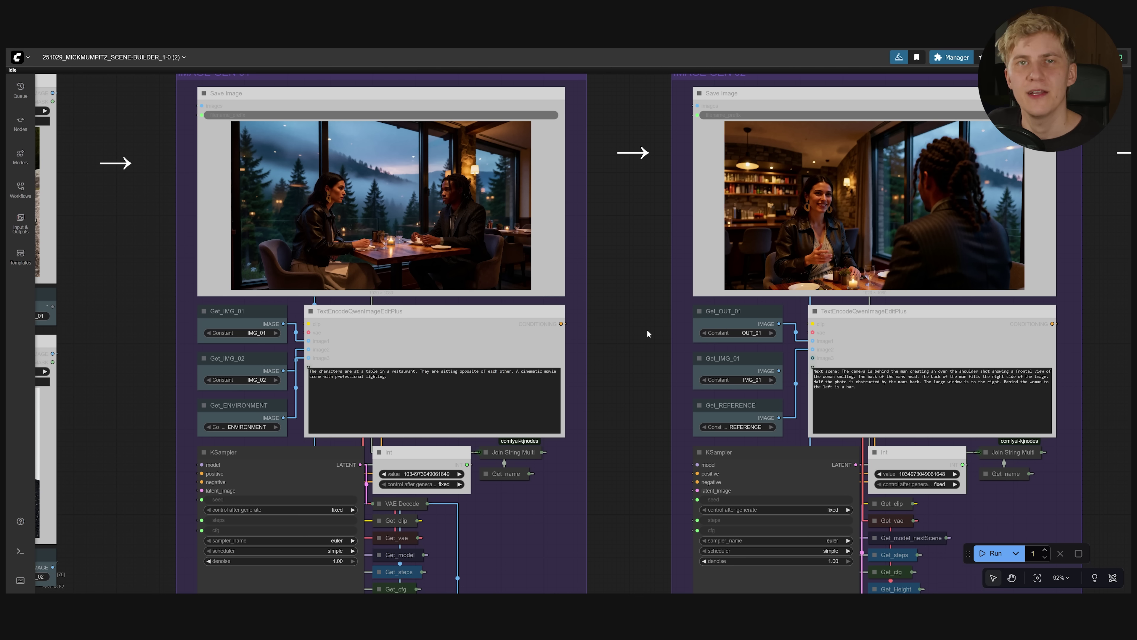
left_click_drag(678, 339, 440, 369)
Step: Compare IMAGE GEN 02's over-the-shoulder shot and its REFERENCE input with the panorama in the reference sheet
left_click(598, 210)
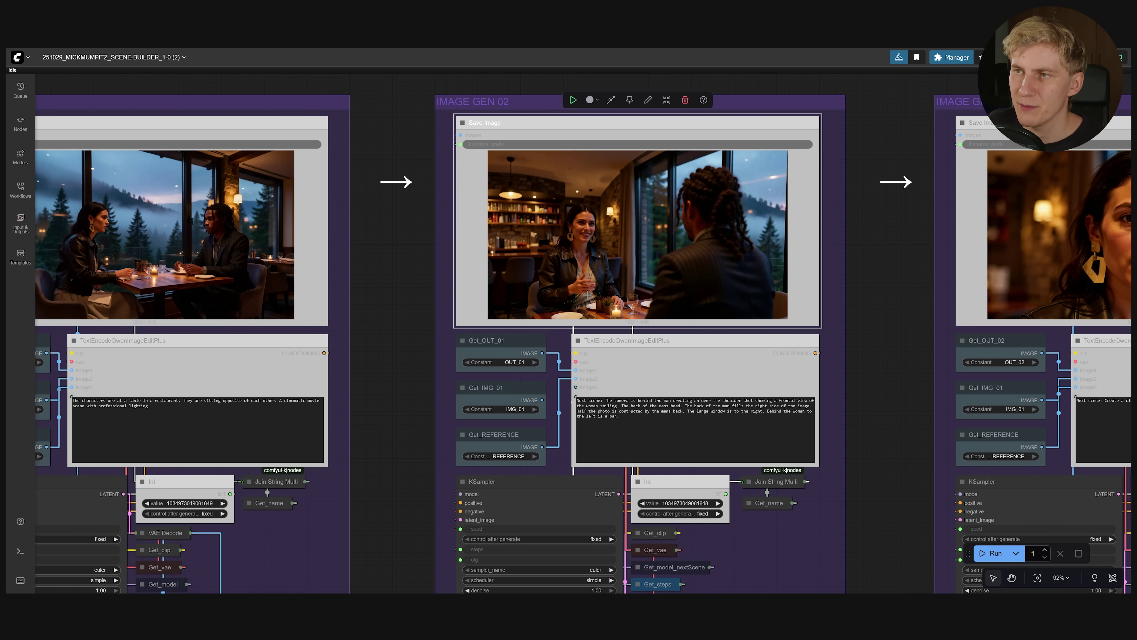
left_click(544, 435)
scroll(561, 409, "up", 3)
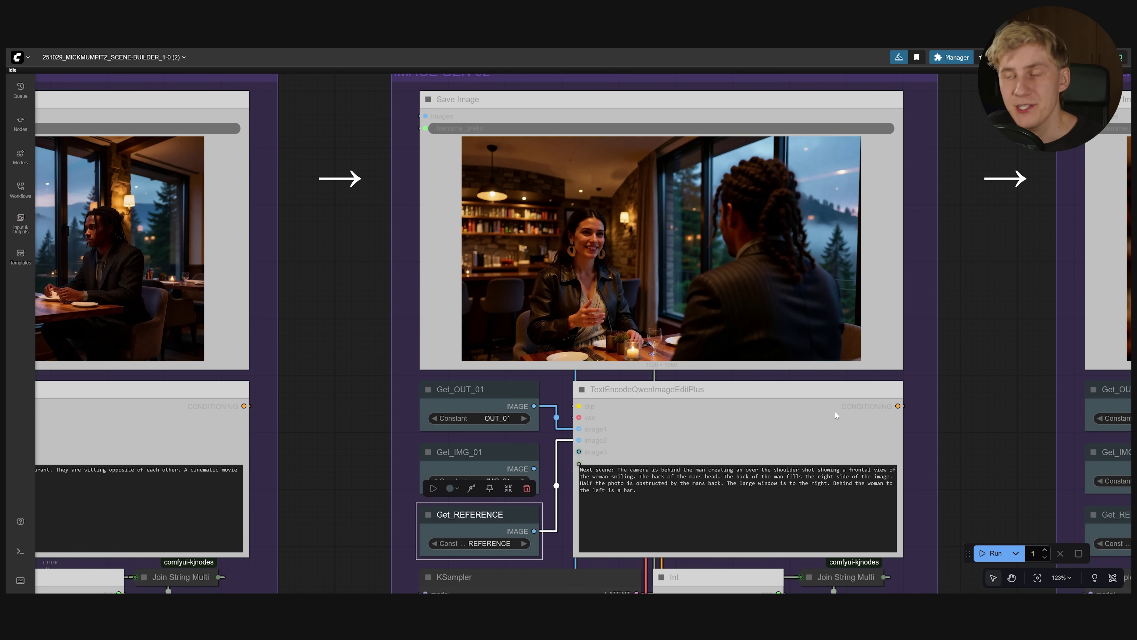
left_click_drag(637, 490, 580, 469)
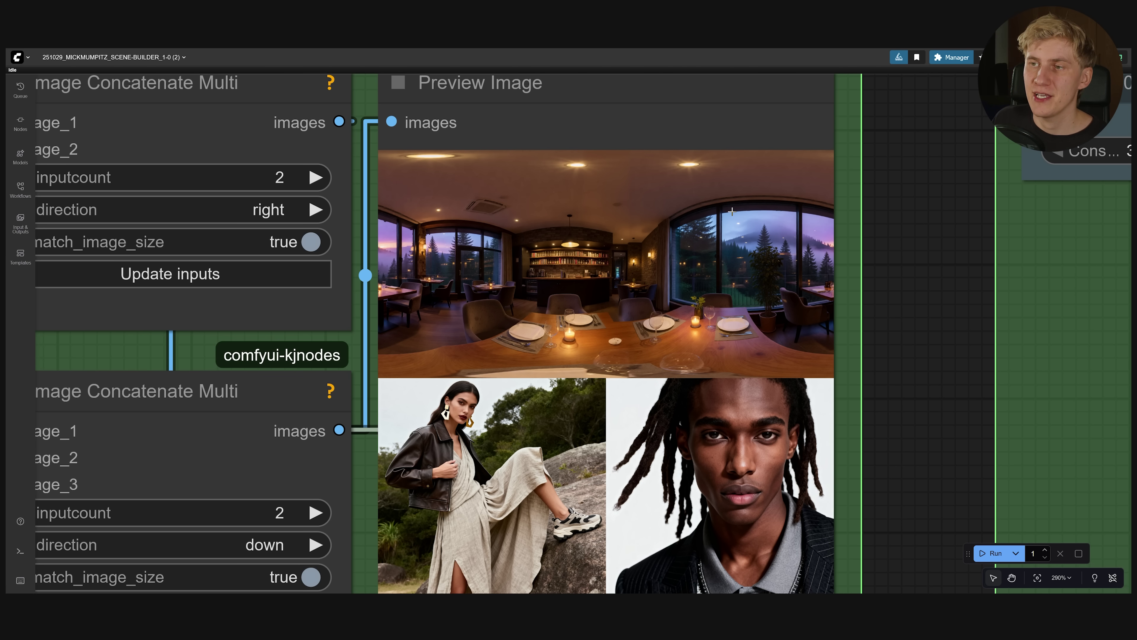
scroll(731, 211, "up", 10)
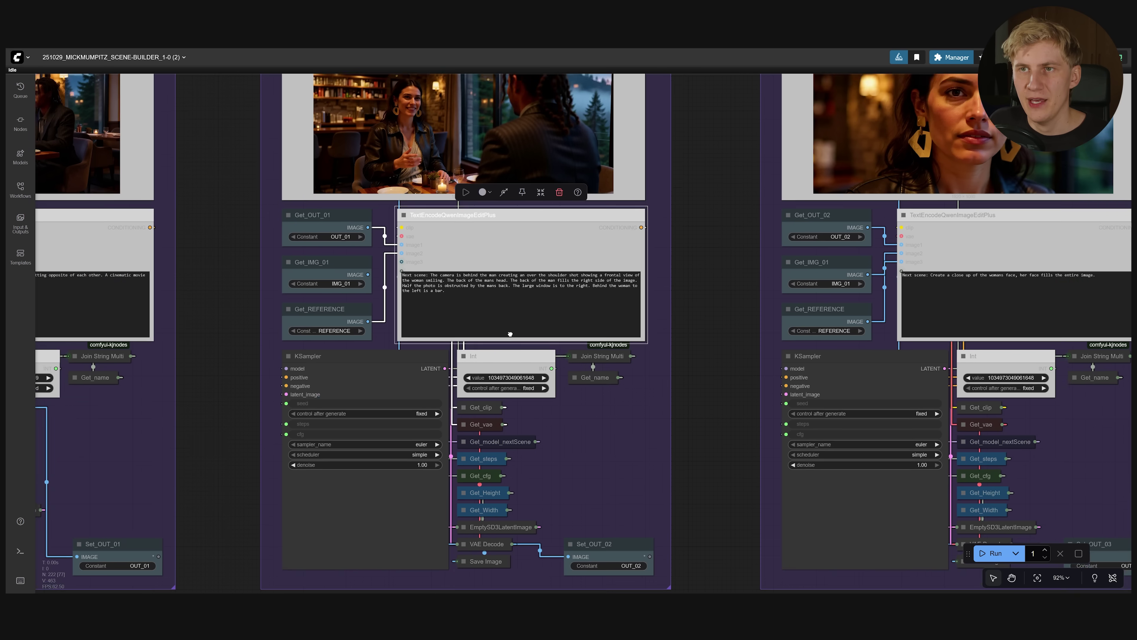
scroll(445, 340, "up", 5)
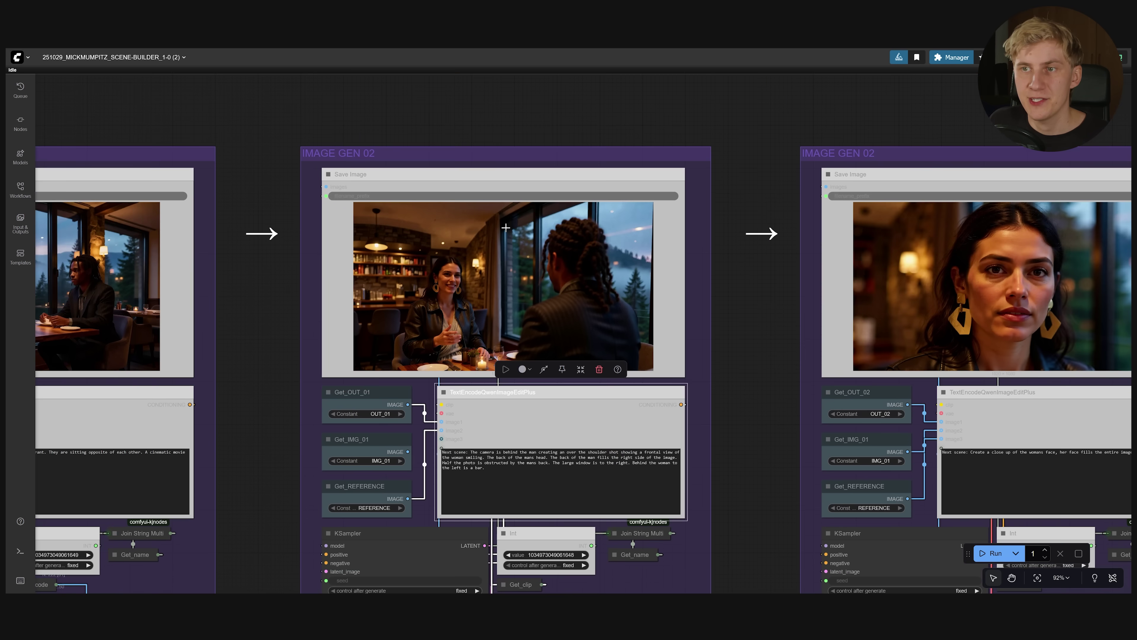
scroll(446, 340, "up", 3)
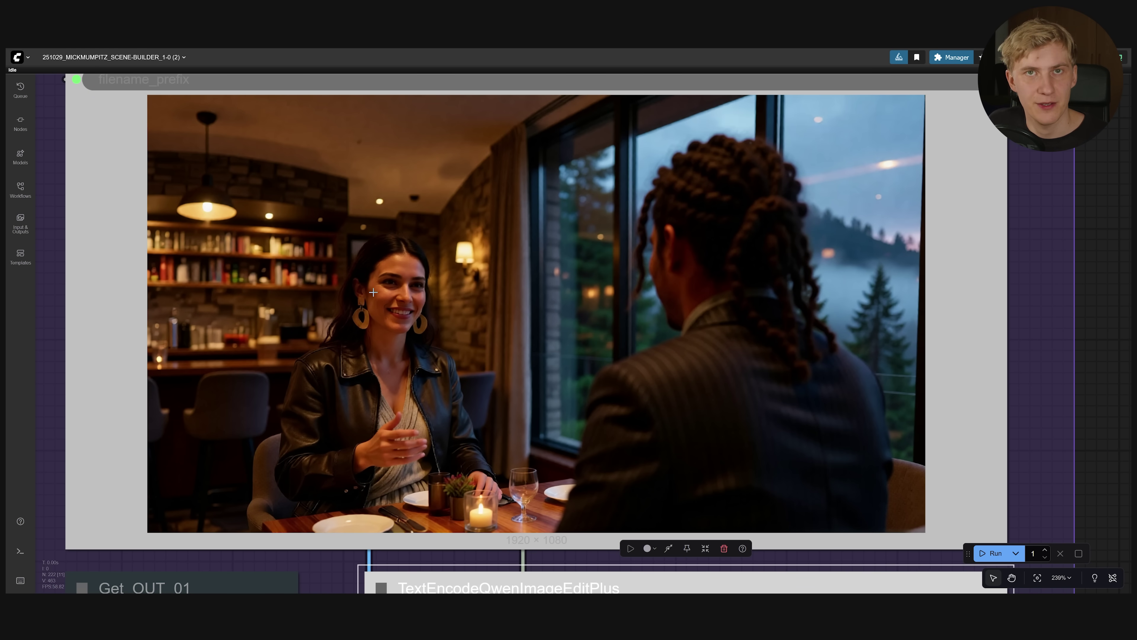
scroll(860, 313, "down", 5)
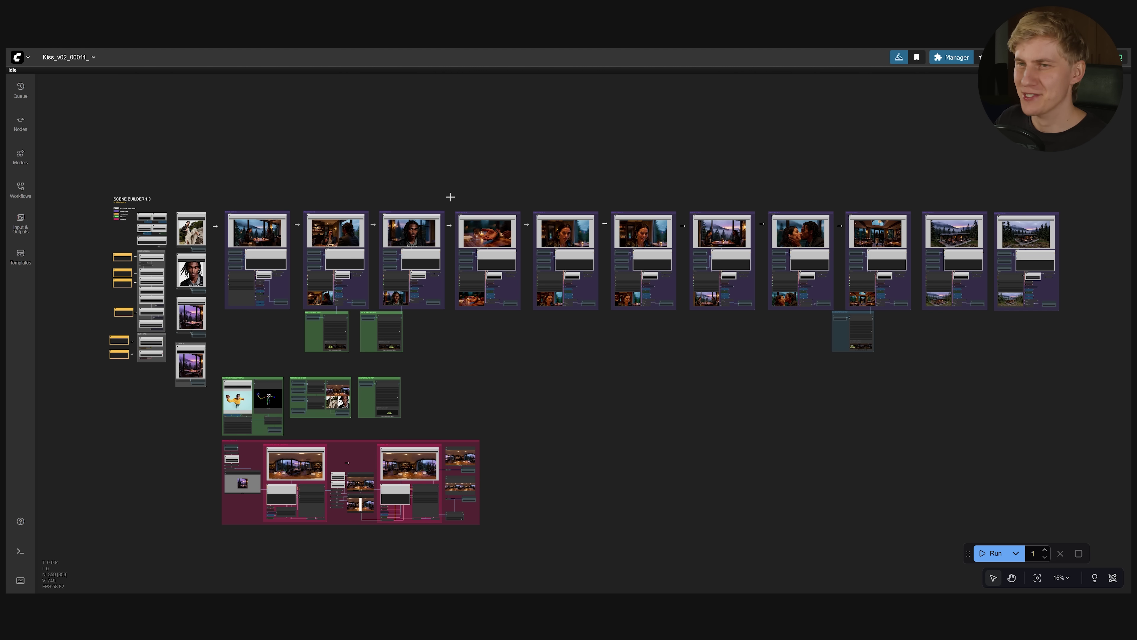
Step: Examine the first generation group's prompt, character images and restaurant shot in the Kiss_v02_00011_ workflow
scroll(218, 263, "up", 15)
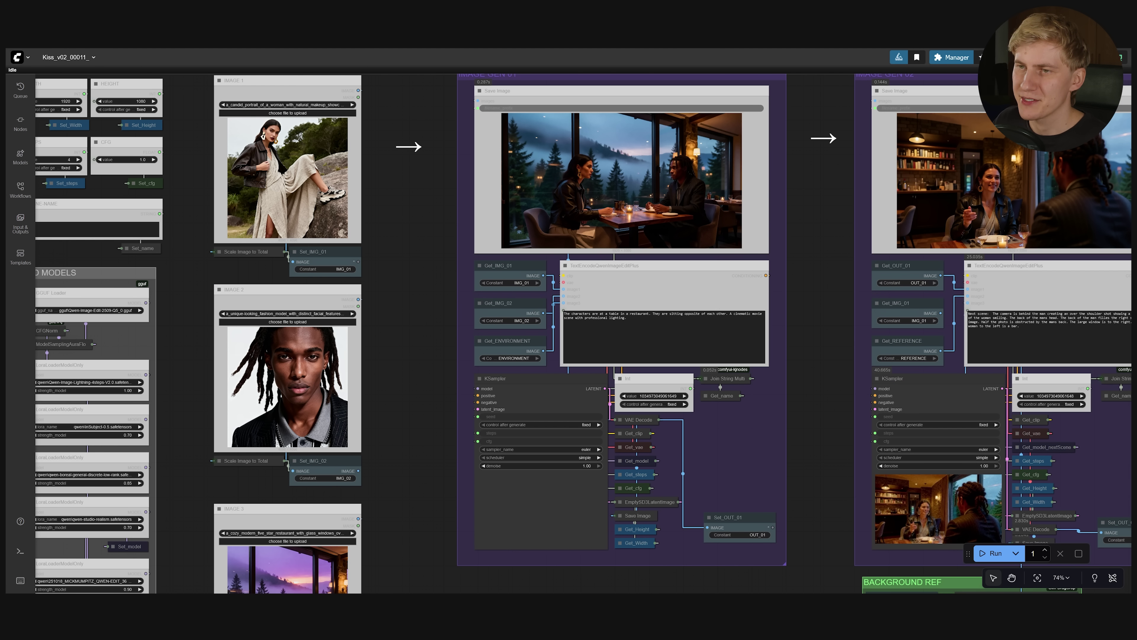
left_click_drag(626, 317, 563, 313)
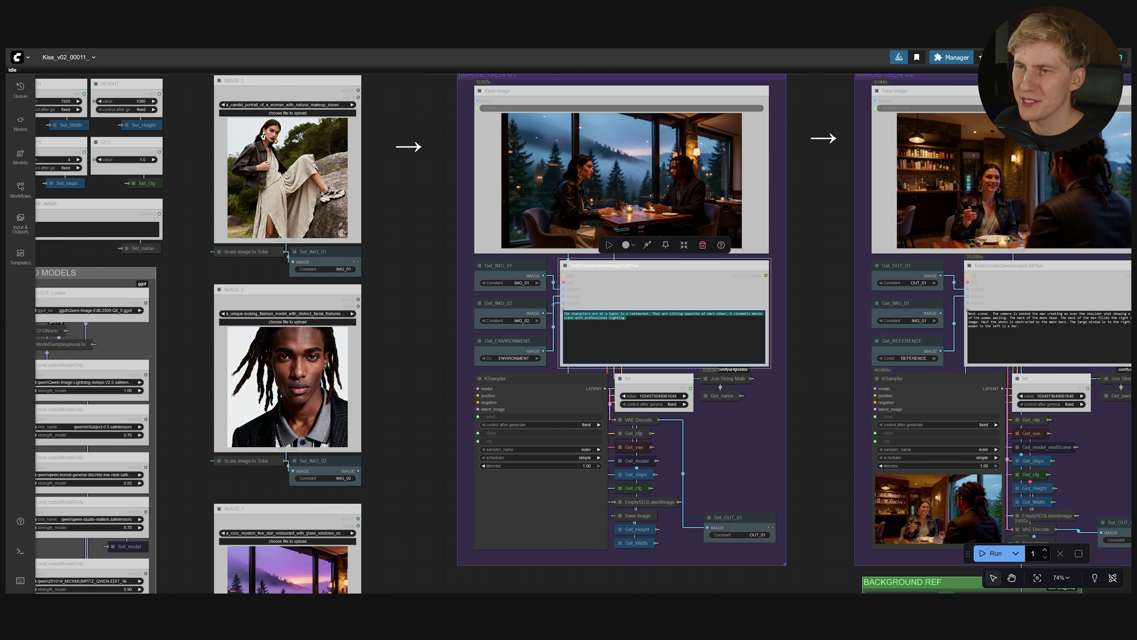
left_click(662, 332)
left_click(833, 320)
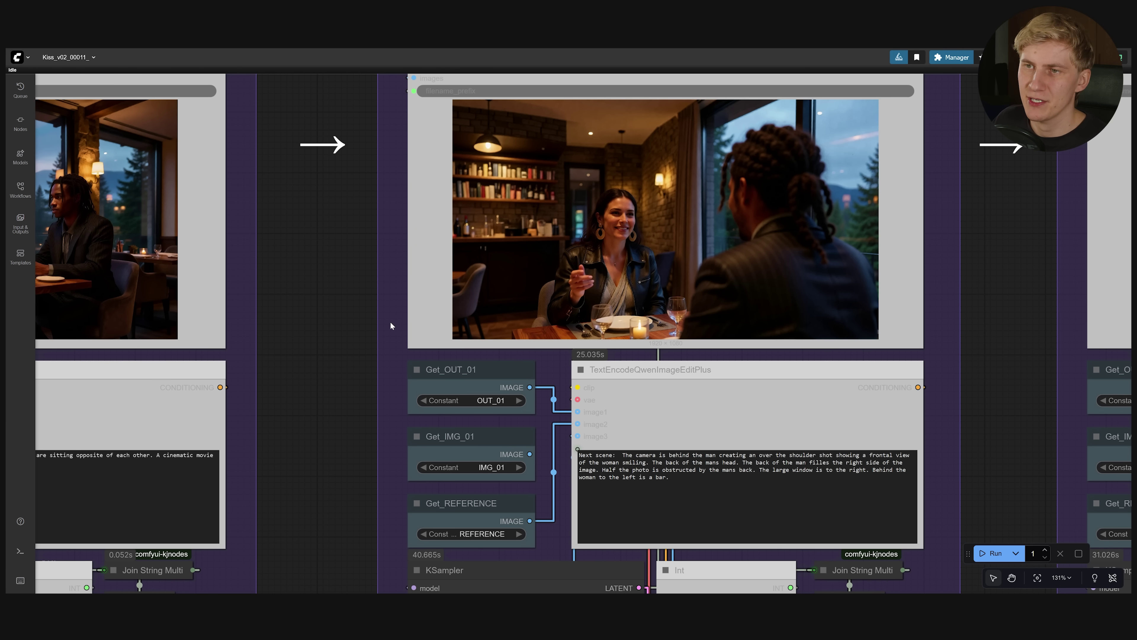
Step: Examine the BACKGROUND REF group below IMAGE GEN 02, including its 360 IMAGE_2x source and the Olm Drag Crop selection
scroll(381, 531, "down", 2)
left_click_drag(372, 507, 455, 0)
scroll(564, 472, "up", 8)
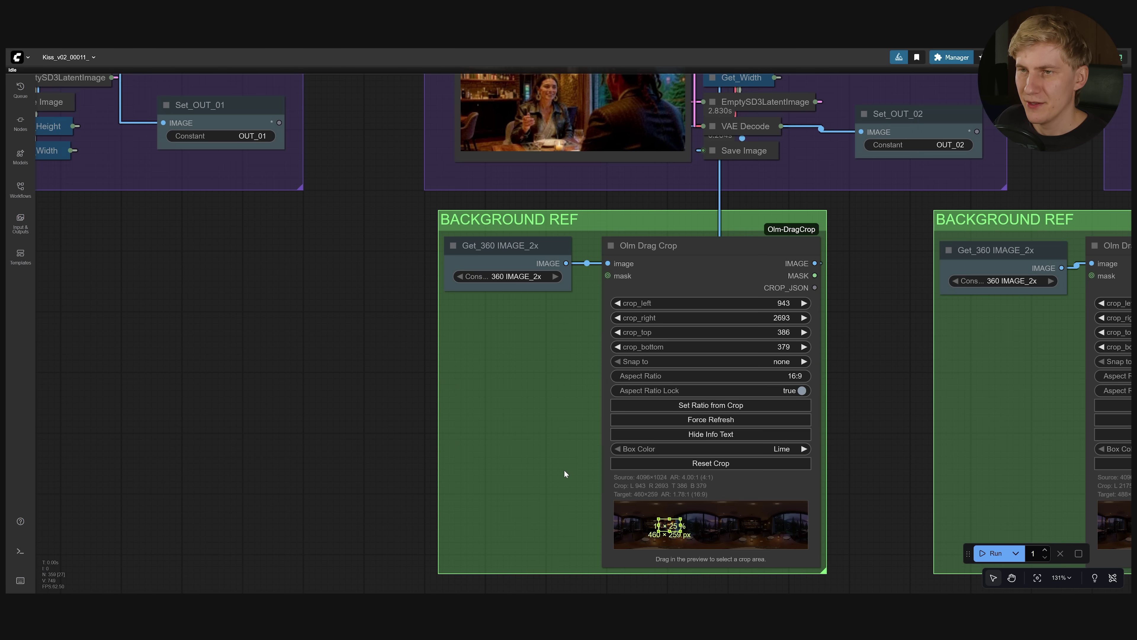
scroll(516, 281, "up", 4)
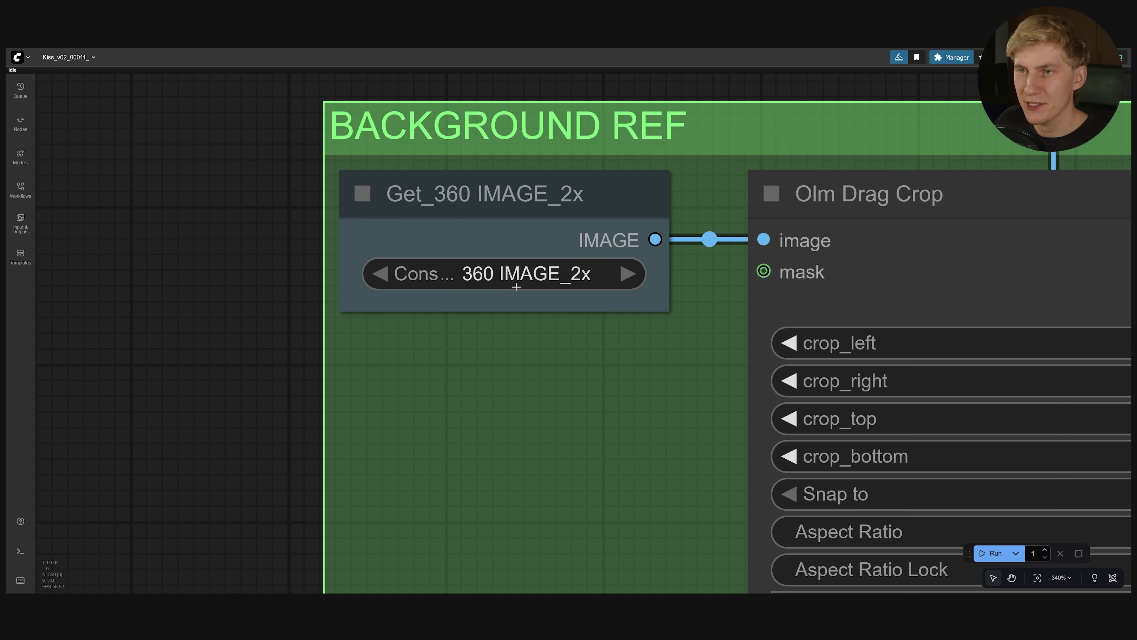
scroll(558, 292, "down", 4)
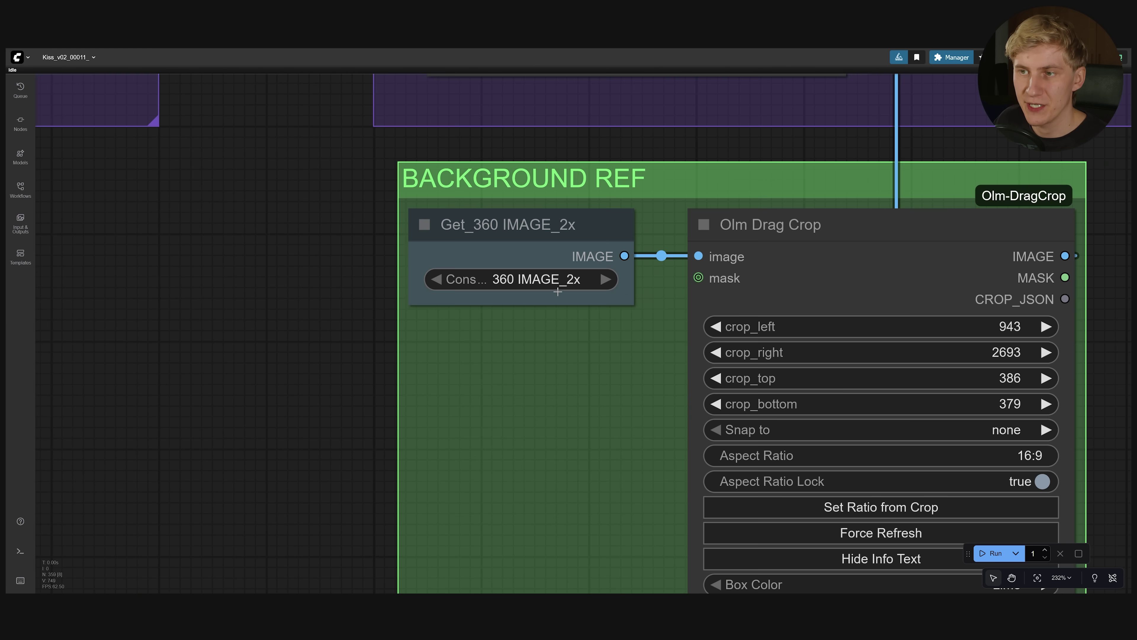
left_click_drag(627, 482, 540, 137)
scroll(1061, 268, "up", 12)
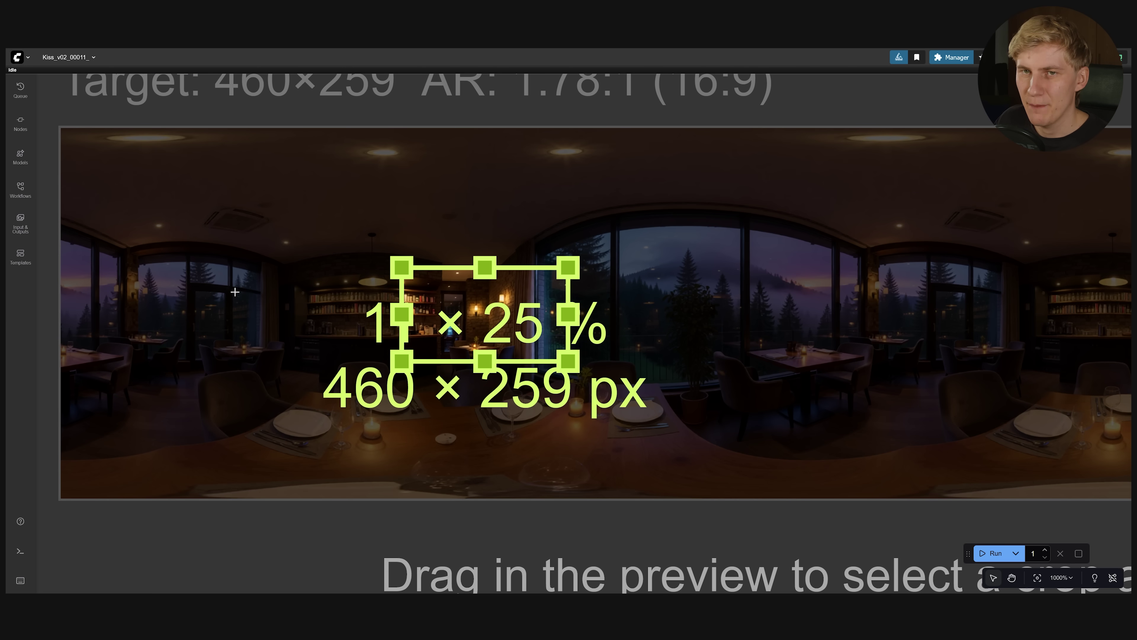
left_click_drag(234, 292, 443, 299)
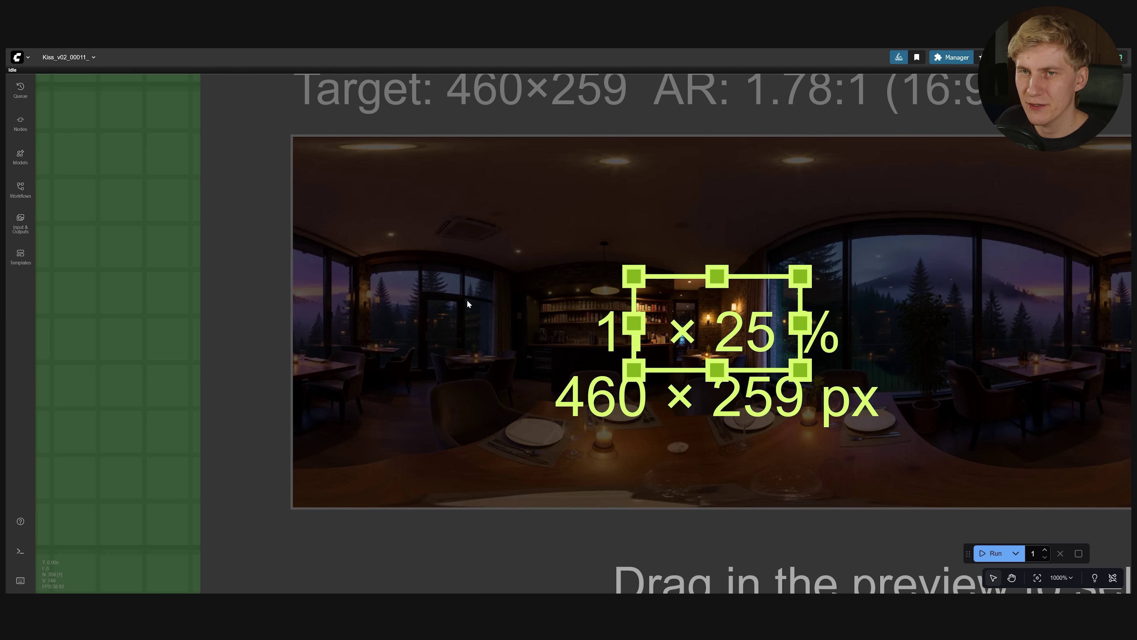
left_click_drag(193, 286, 161, 287)
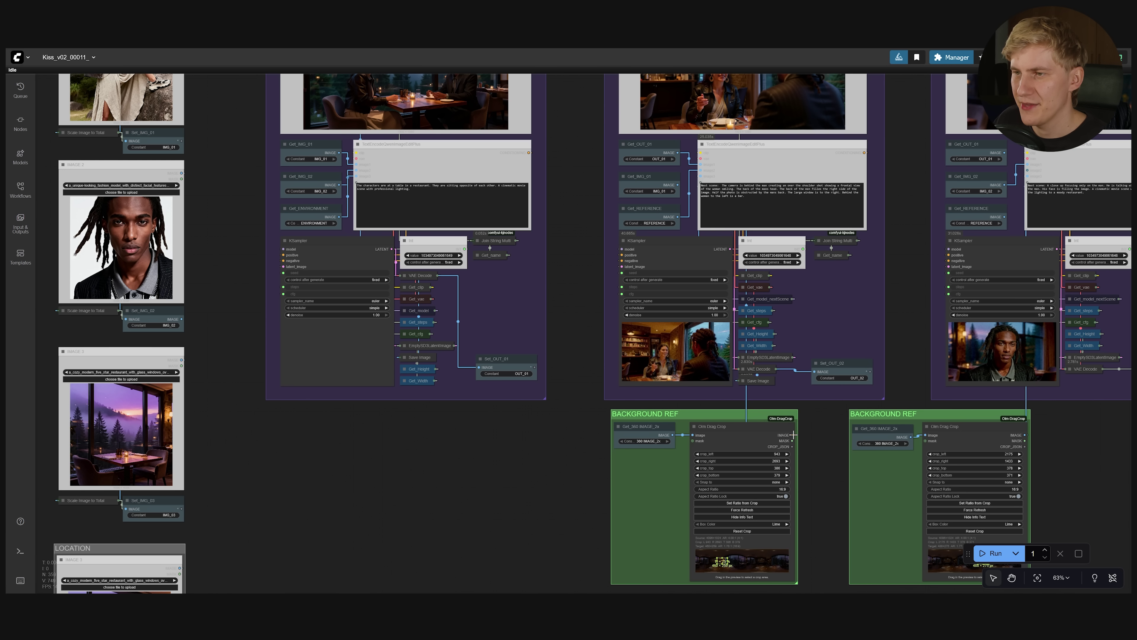
left_click_drag(792, 435, 808, 417)
left_click_drag(670, 323, 701, 176)
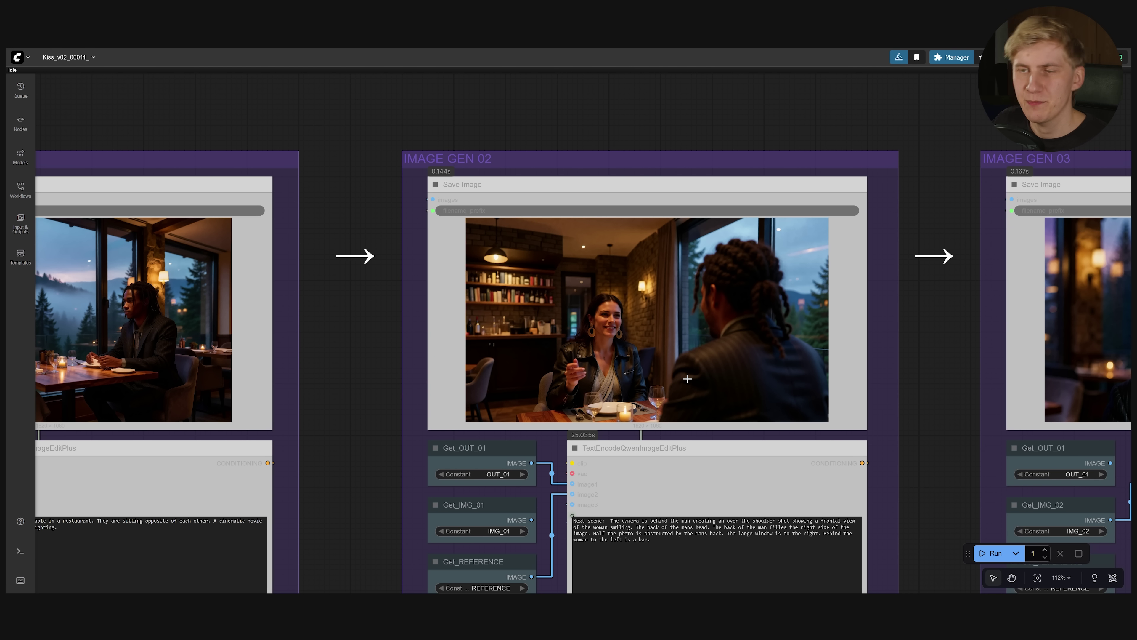
Step: Examine the bar background in IMAGE GEN 02's shot and the man's close-up in IMAGE GEN 03
scroll(525, 343, "up", 9)
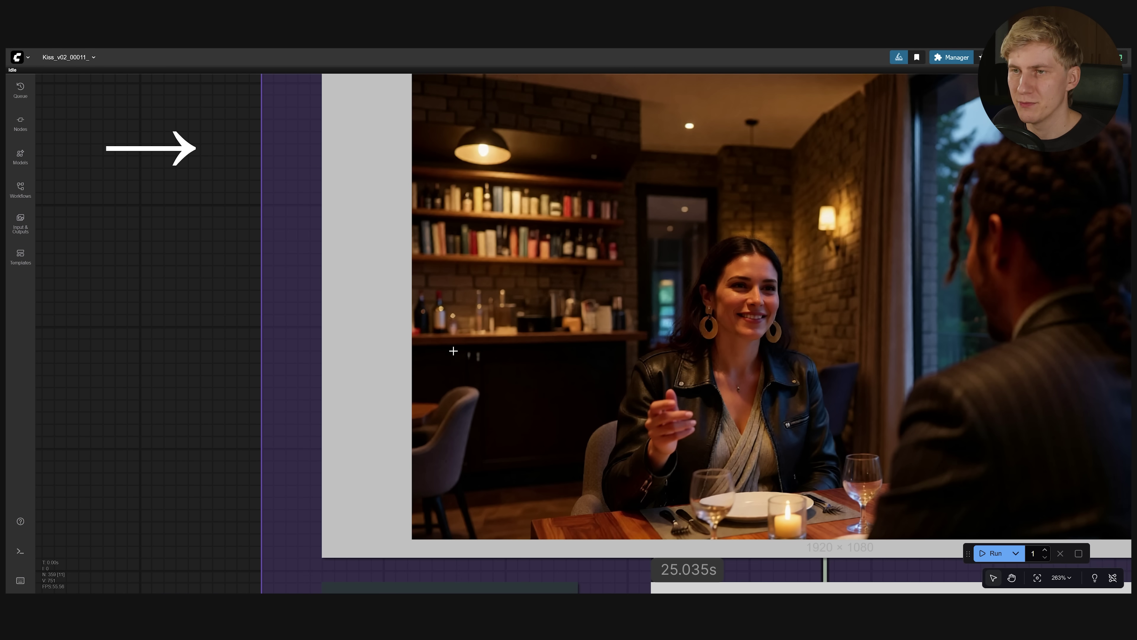
scroll(439, 353, "down", 4)
scroll(539, 299, "down", 3)
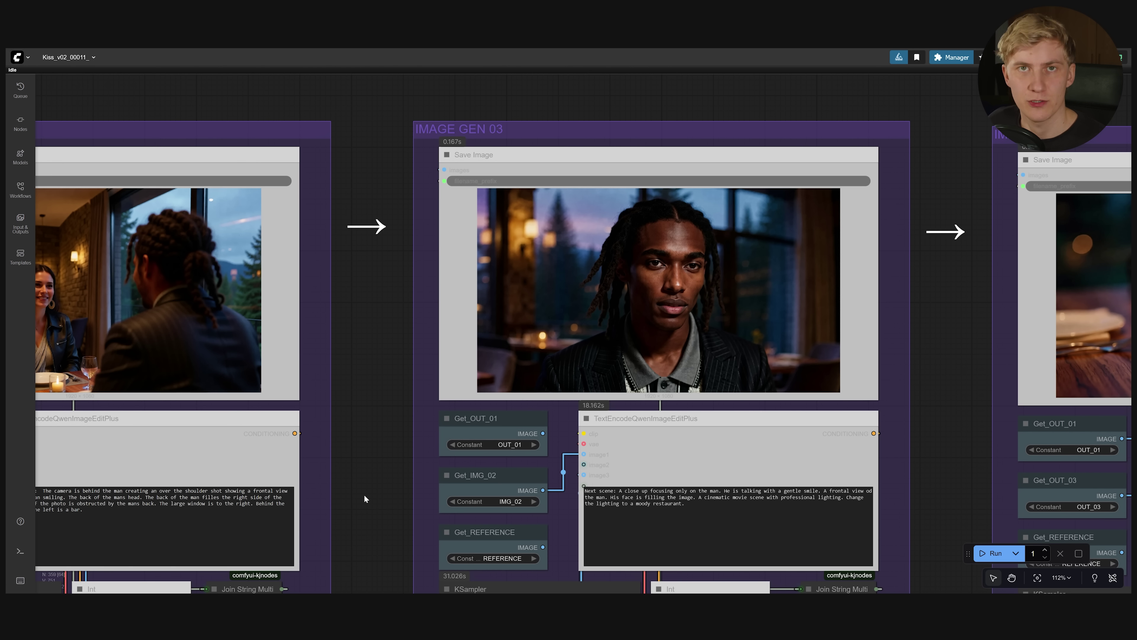
Step: Try a wide 16:9 crop of about 1511 × 850 px over the windows and bar in the second BACKGROUND REF group
scroll(354, 528, "down", 3)
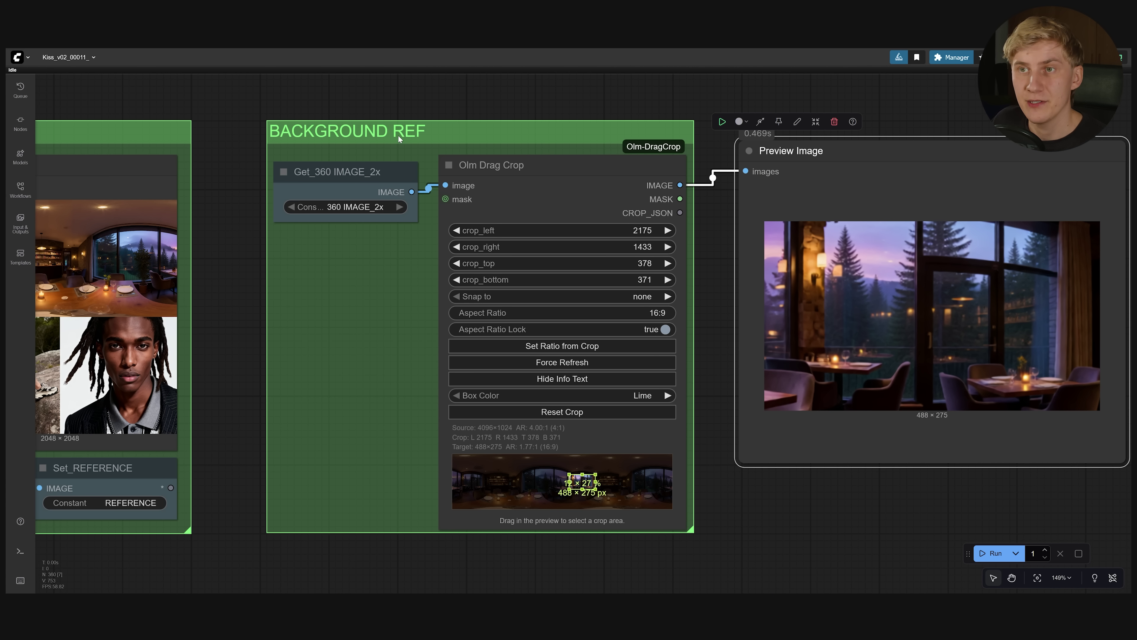
left_click(400, 139)
scroll(587, 529, "up", 15)
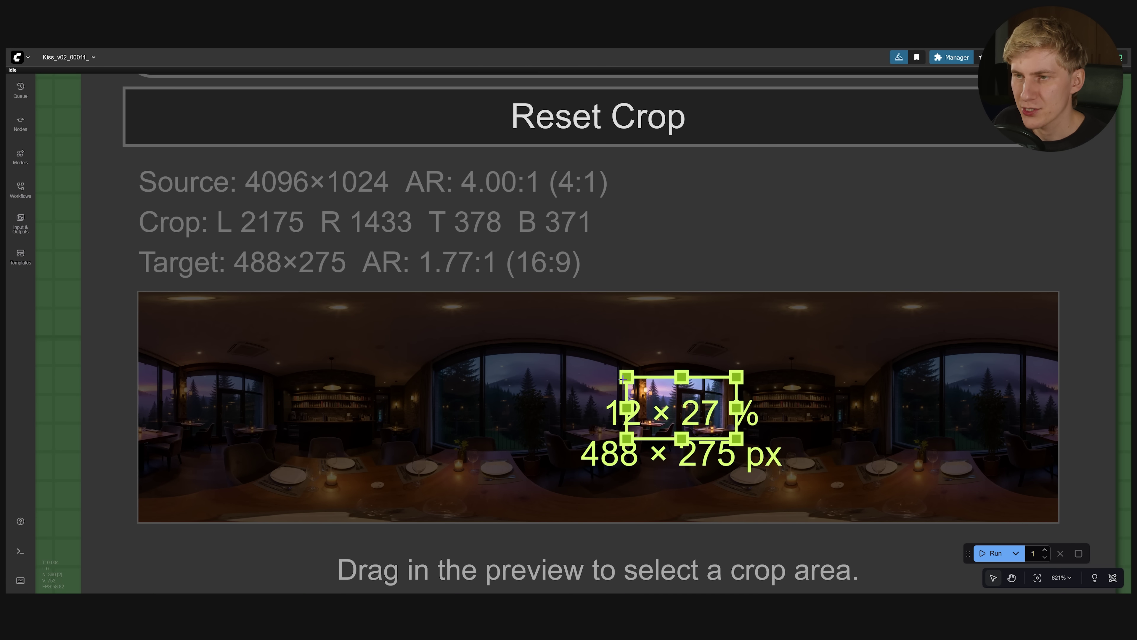
left_click_drag(623, 379, 613, 441)
left_click_drag(713, 379, 824, 318)
scroll(742, 341, "up", 5)
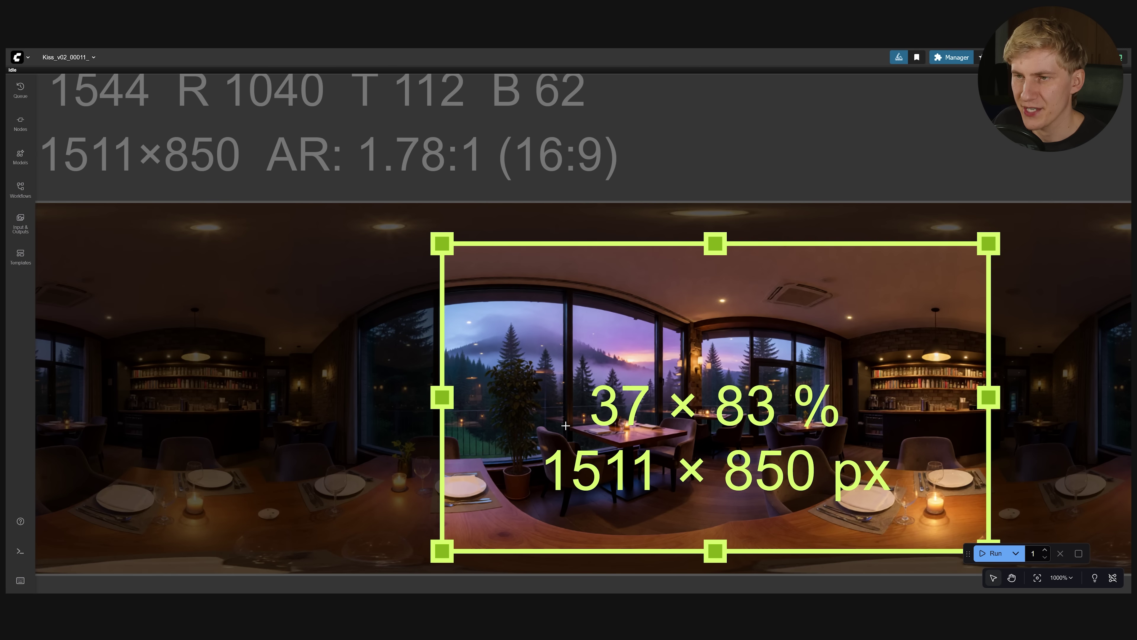
left_click_drag(635, 403, 686, 411)
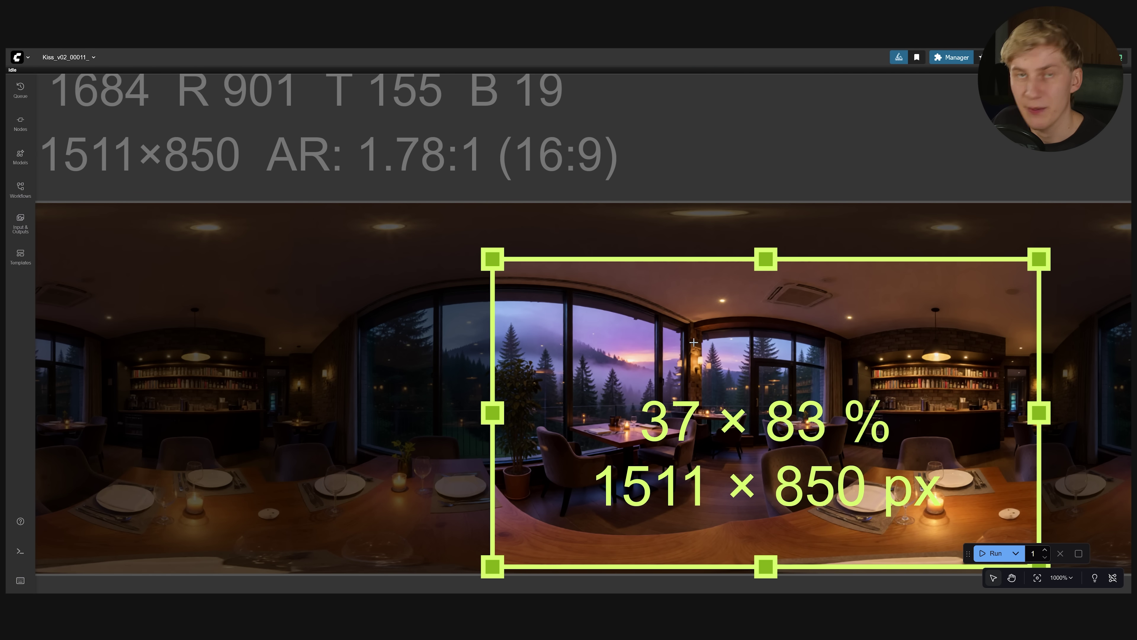
Step: Crop the panorama to the window area right of the wall lamp at about 426 × 240 px, 16:9, and run the workflow
left_click_drag(678, 447, 802, 379)
left_click_drag(687, 374, 674, 337)
mouse_move(816, 423)
left_mouse_down()
mouse_move(774, 402)
mouse_move(829, 432)
left_mouse_up()
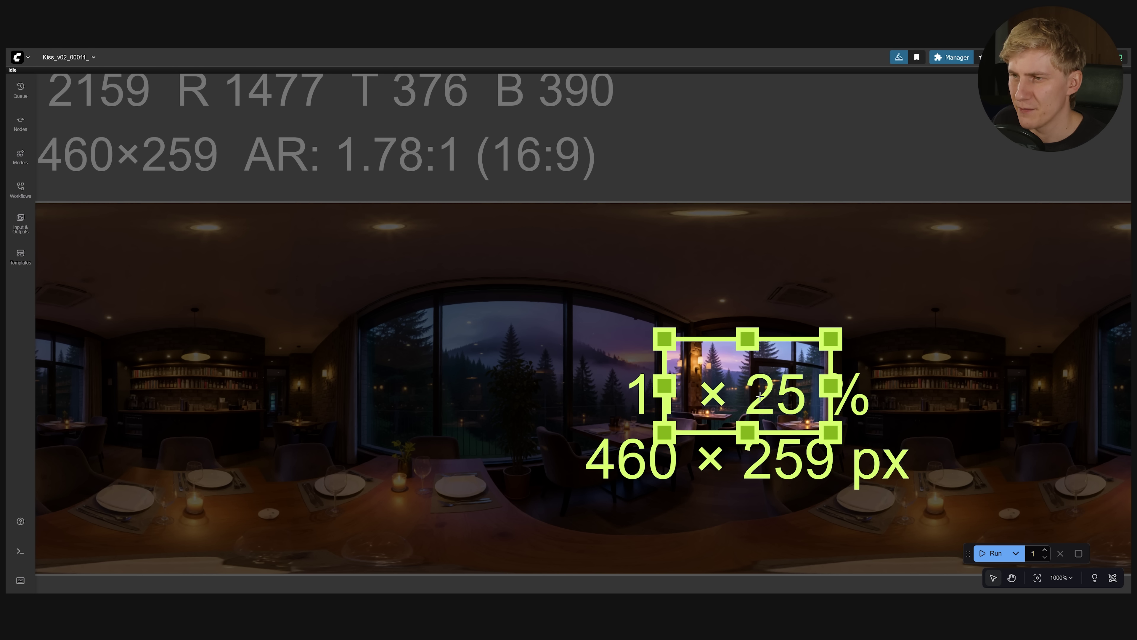
left_click_drag(760, 397, 772, 395)
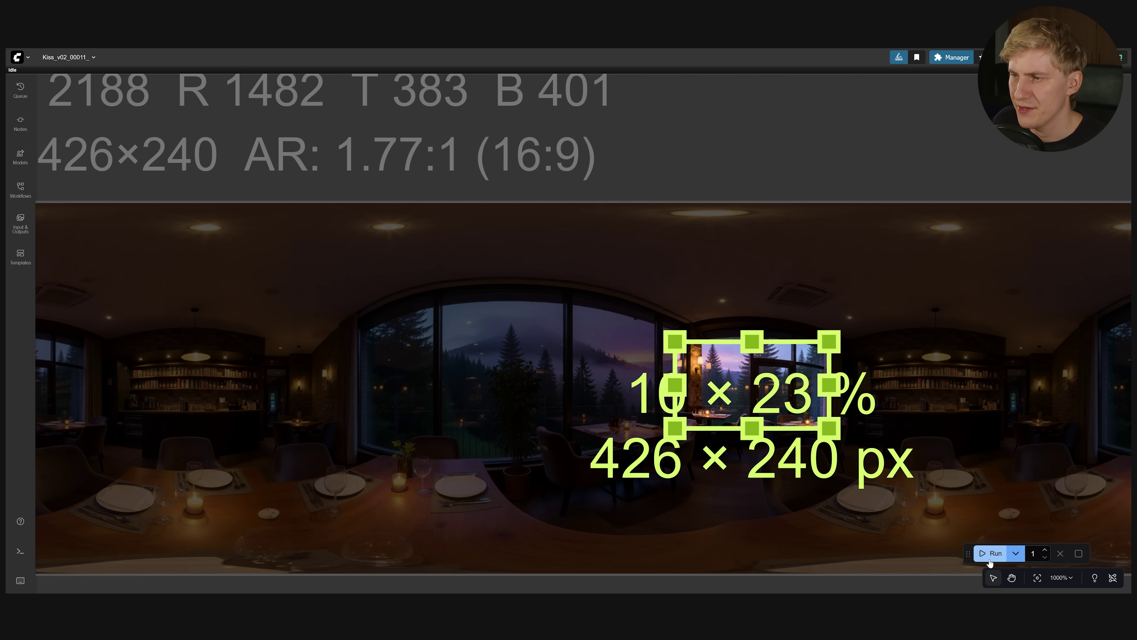
left_click(990, 554)
scroll(254, 360, "down", 12)
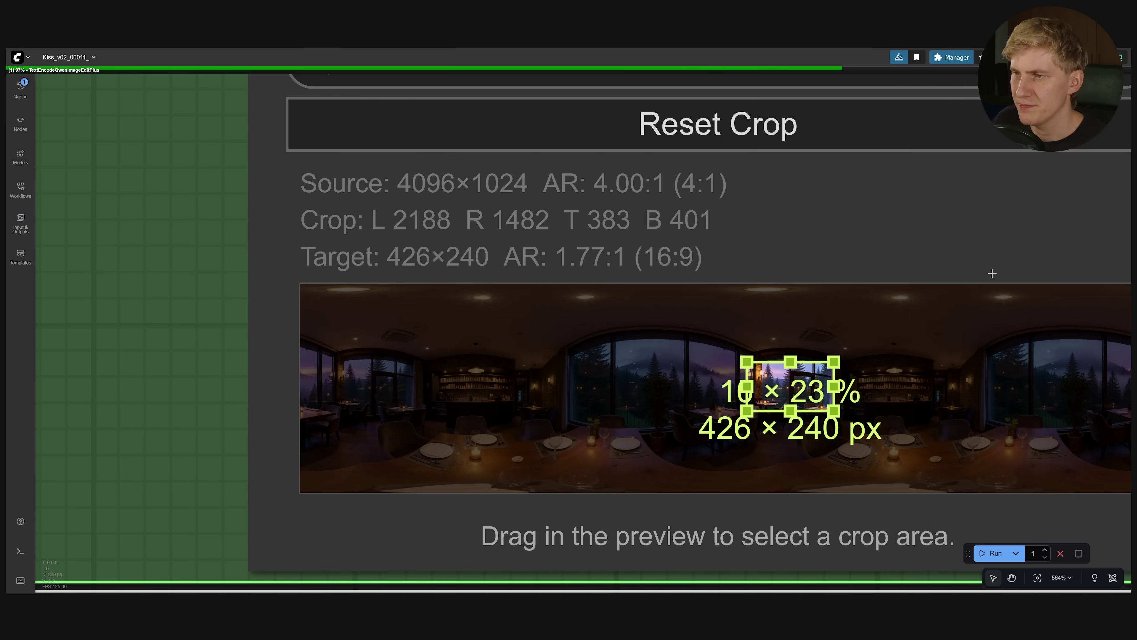
Step: Examine the man's close-up in IMAGE GEN 03 together with its prompt and IMG_02 image input
scroll(743, 272, "down", 2)
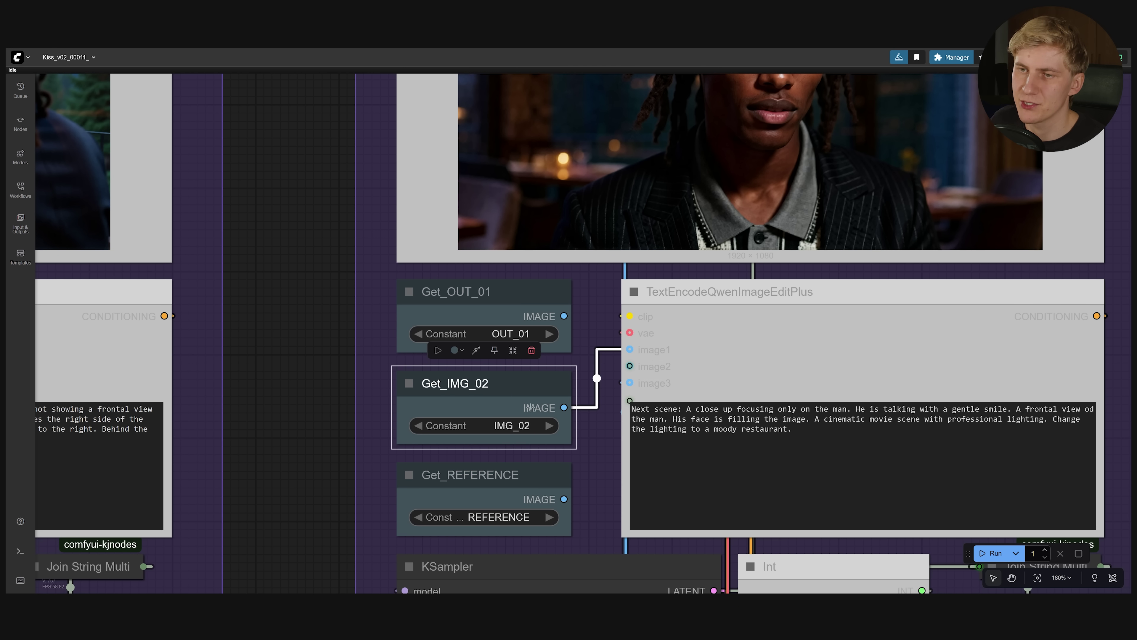
left_click_drag(645, 316, 598, 479)
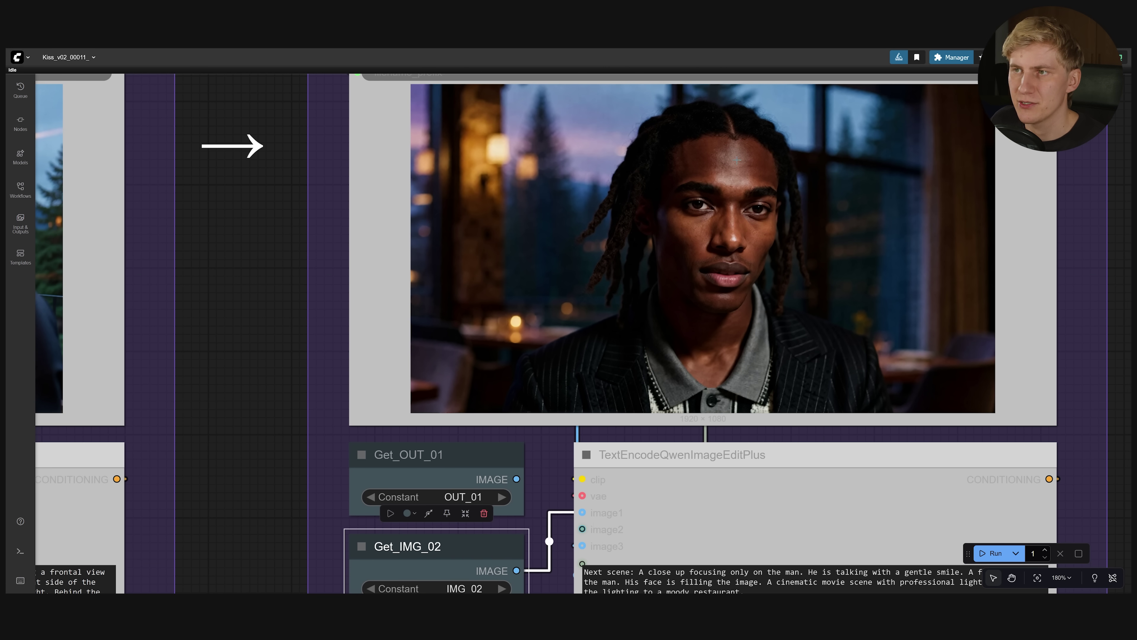
scroll(595, 383, "down", 5)
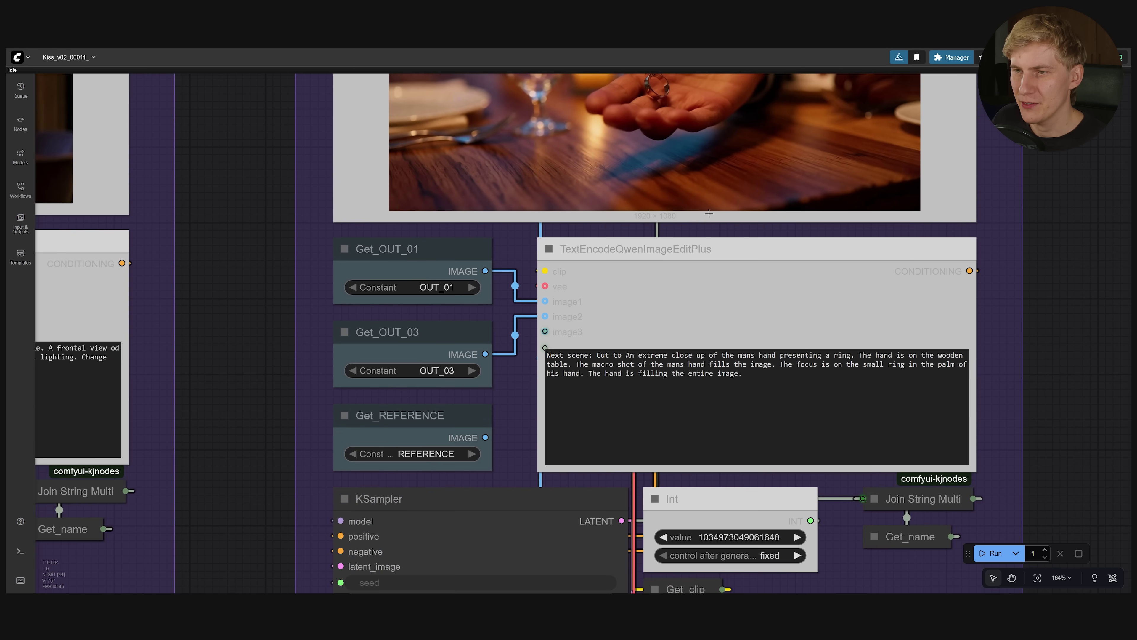
Step: Examine the ring close-up in IMAGE GEN 04, its prompt and its OUT_01 and OUT_03 image inputs
scroll(729, 354, "up", 3)
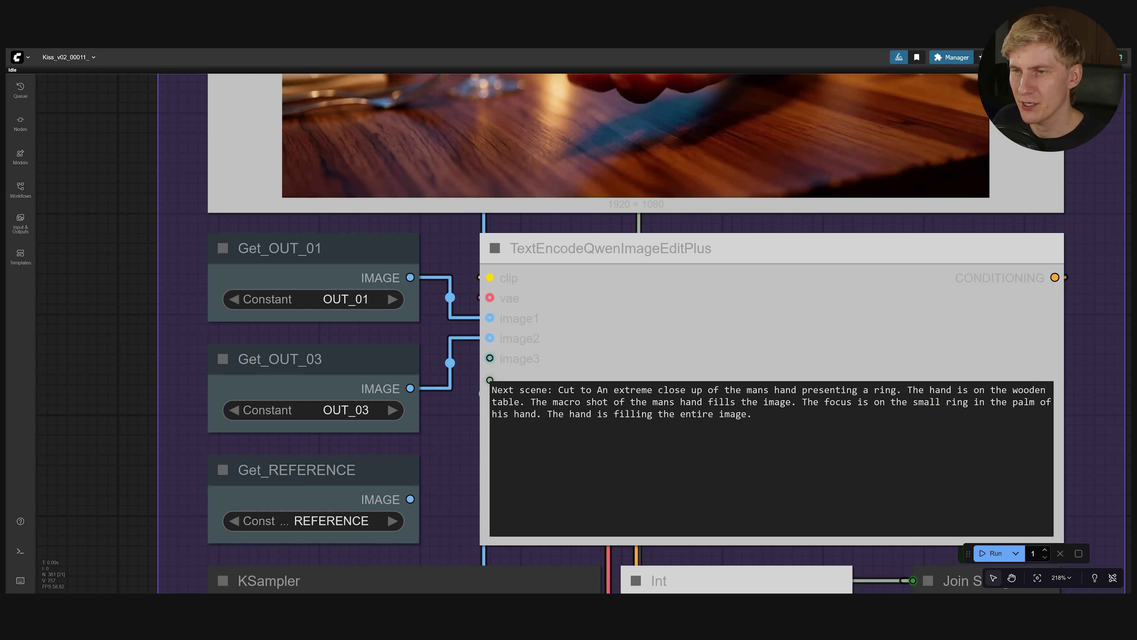
left_click(564, 402)
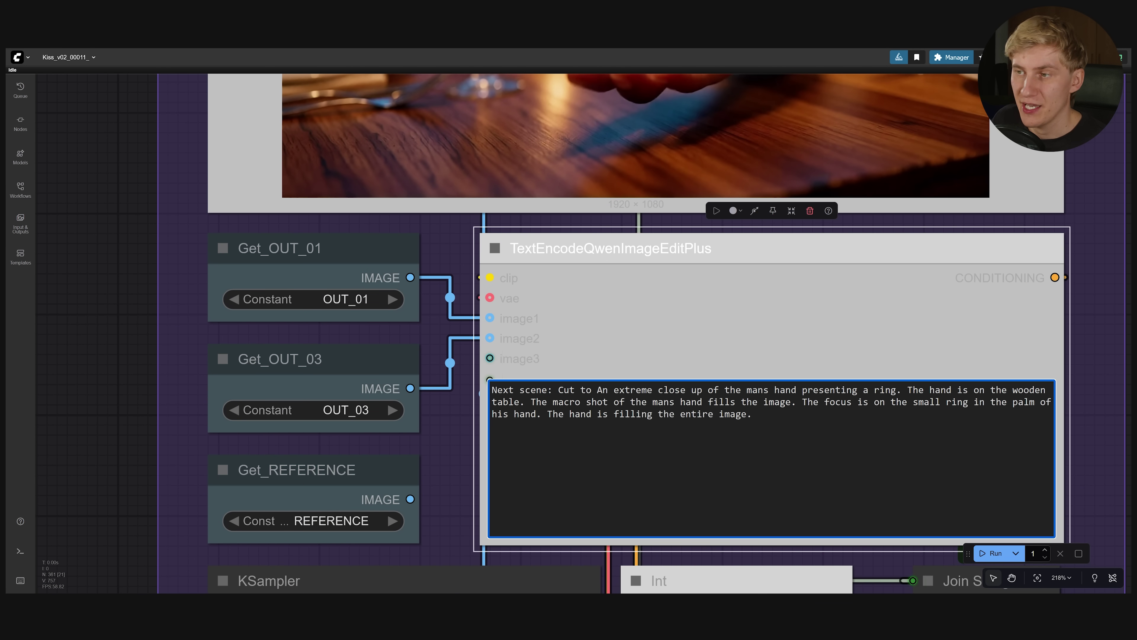
left_click(449, 263)
left_click(301, 266)
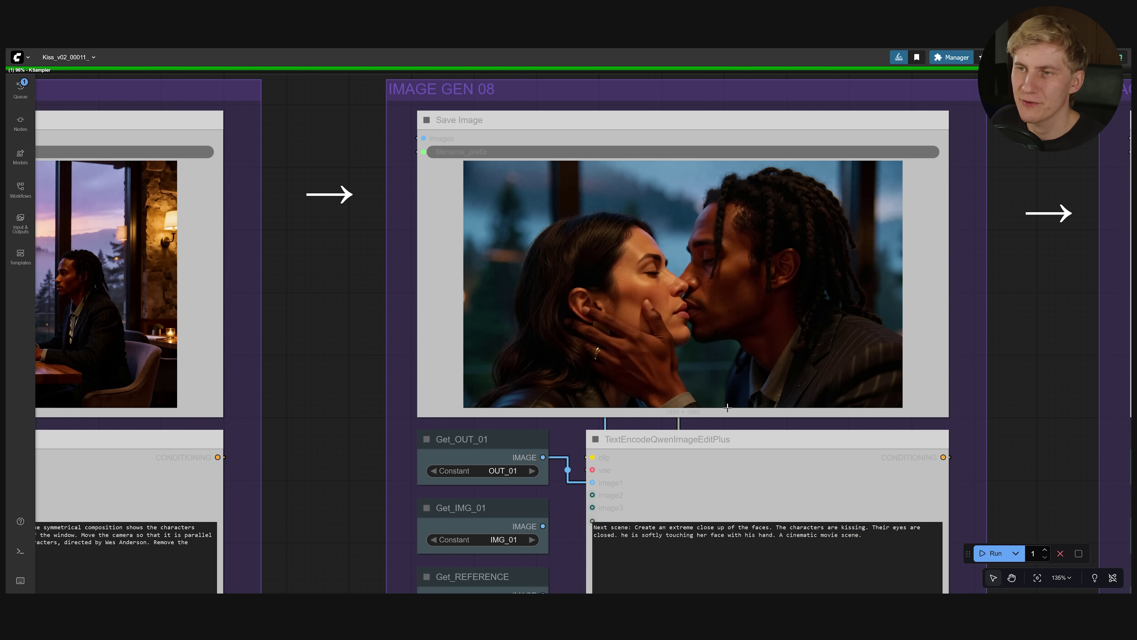
Step: Examine the kissing close-up in IMAGE GEN 08, its OUT_01 input and its prompt
left_click_drag(728, 408, 738, 371)
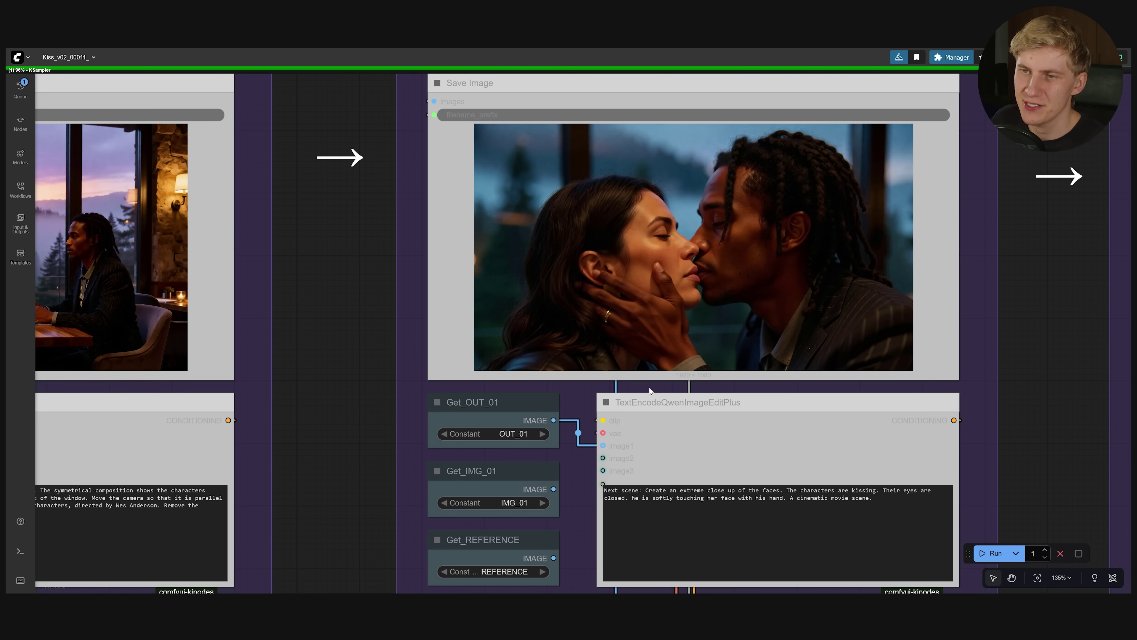
left_click(535, 424)
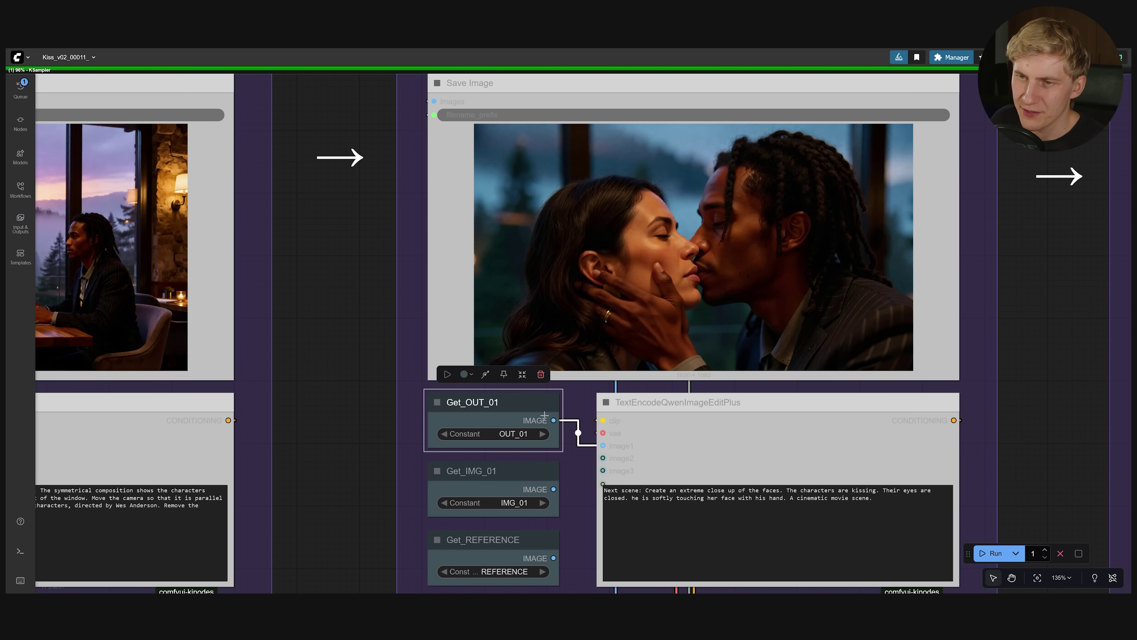
scroll(499, 408, "down", 7)
scroll(664, 504, "up", 15)
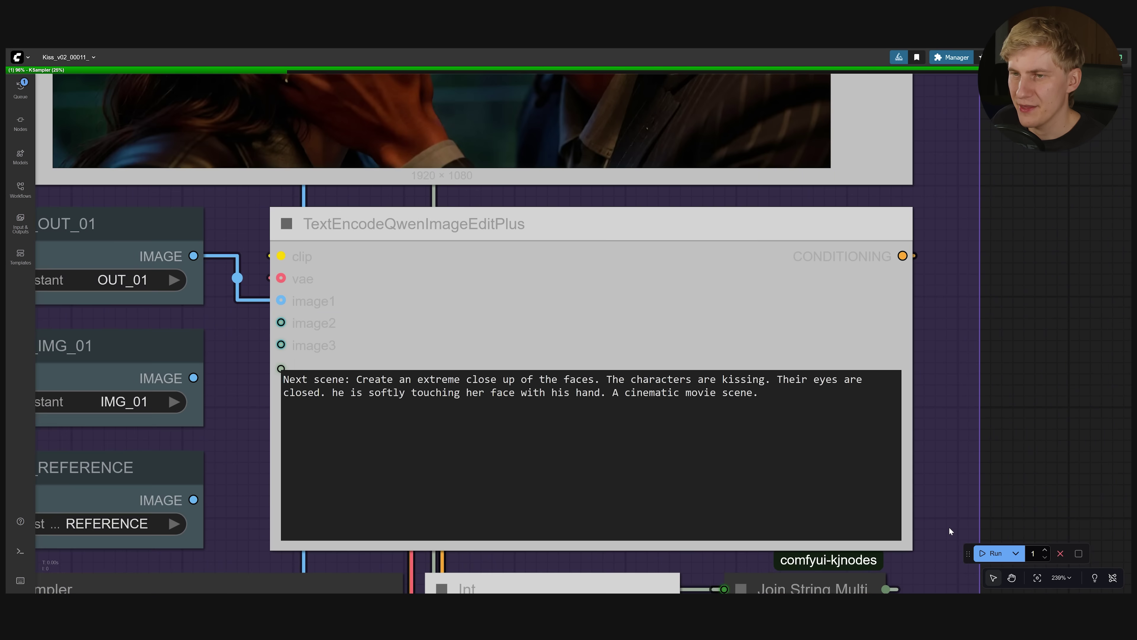
scroll(1032, 103, "down", 4)
left_click_drag(1030, 87, 1020, 591)
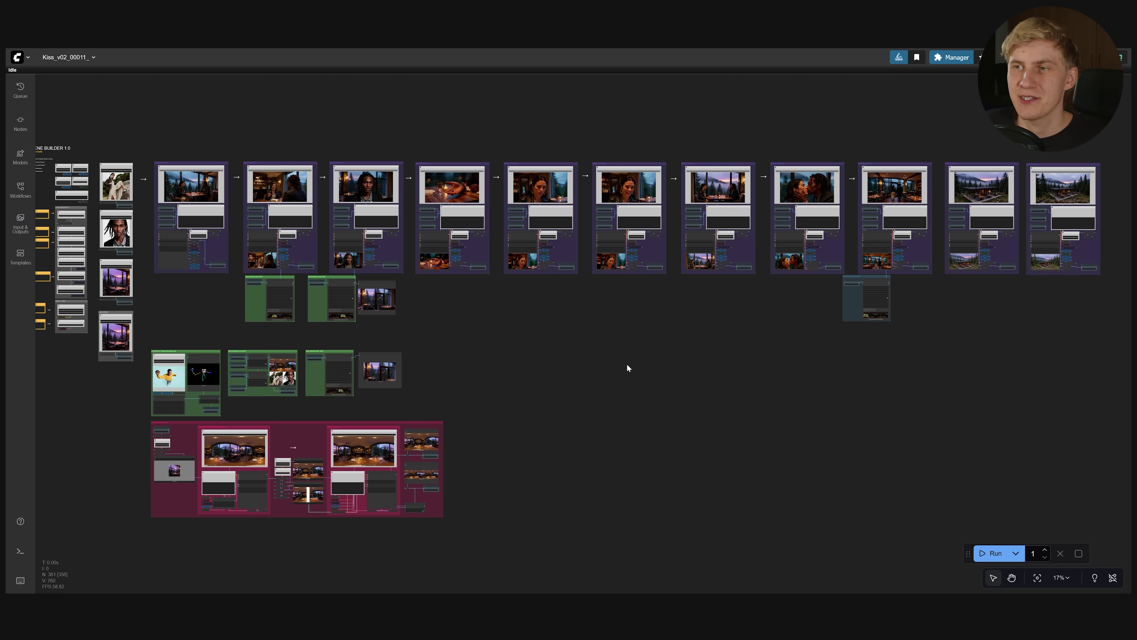
Step: Replace the IMAGE 1 character with the change_the_womans_clothes_to_the_office_dress picture of the woman in a grey suit and run the workflow
left_click_drag(604, 333, 689, 396)
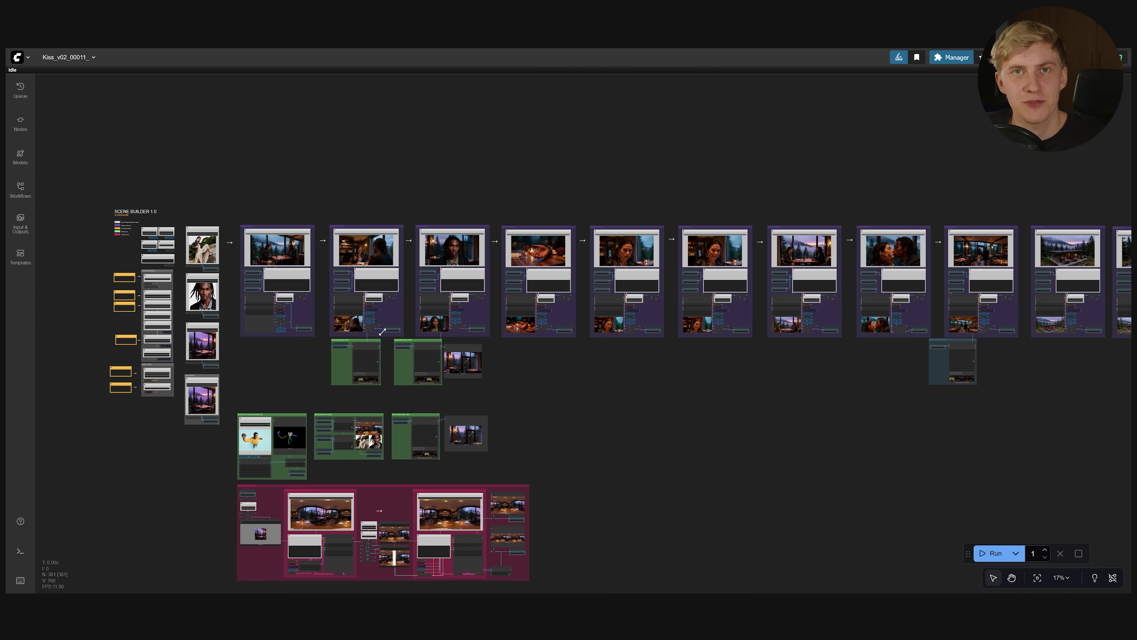
scroll(179, 222, "up", 15)
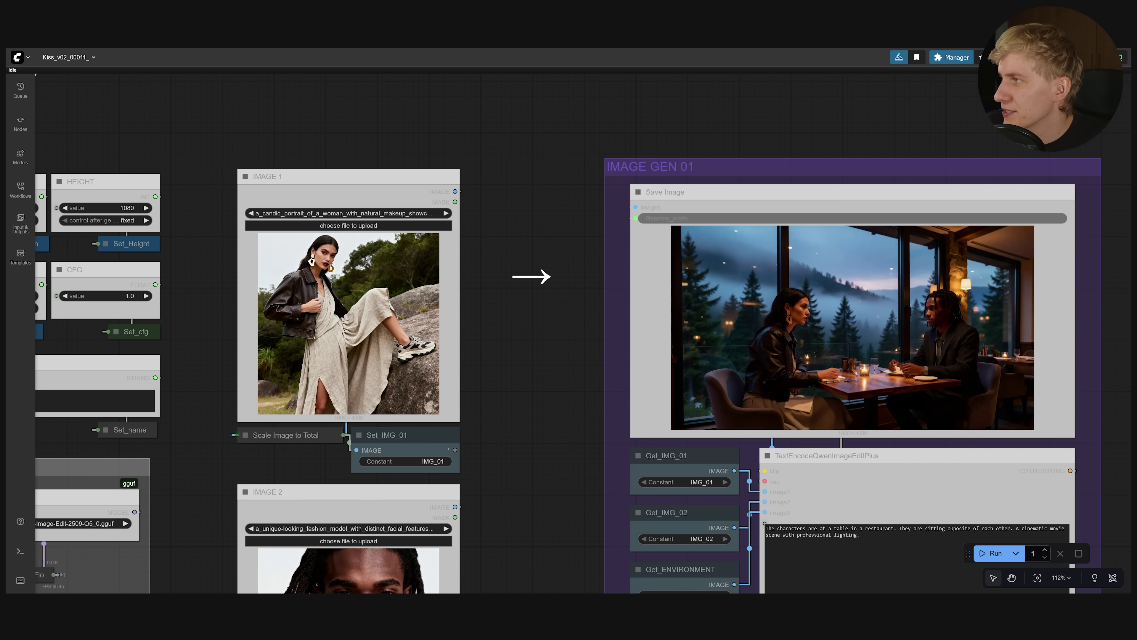
left_click_drag(1050, 183, 349, 339)
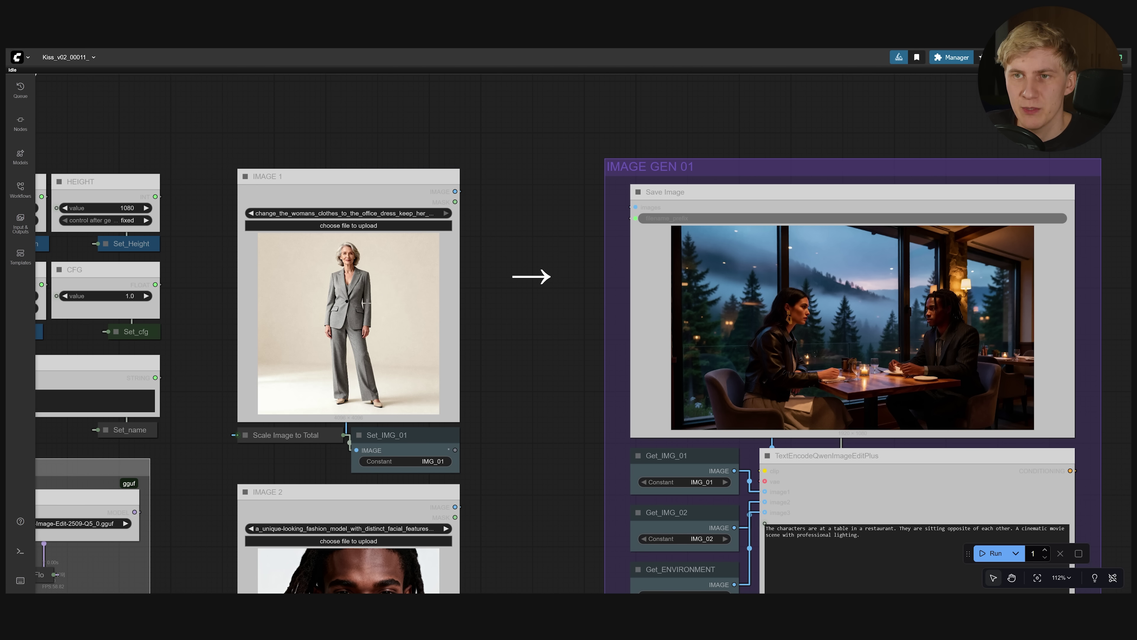
left_click_drag(493, 373, 533, 315)
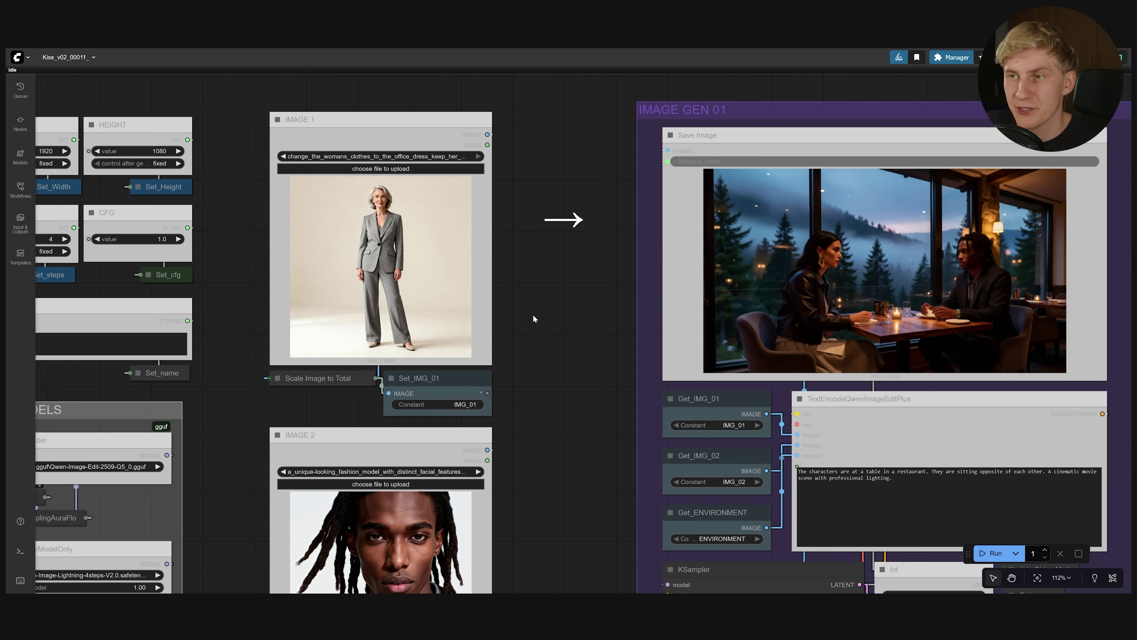
left_click(982, 554)
Step: Load the space-station restaurant picture inside_a_modern_restaurtant_interior_mixed_with_vintage_70 into IMAGE 3 and run the workflow
scroll(862, 350, "down", 1)
left_click_drag(862, 350, 458, 352)
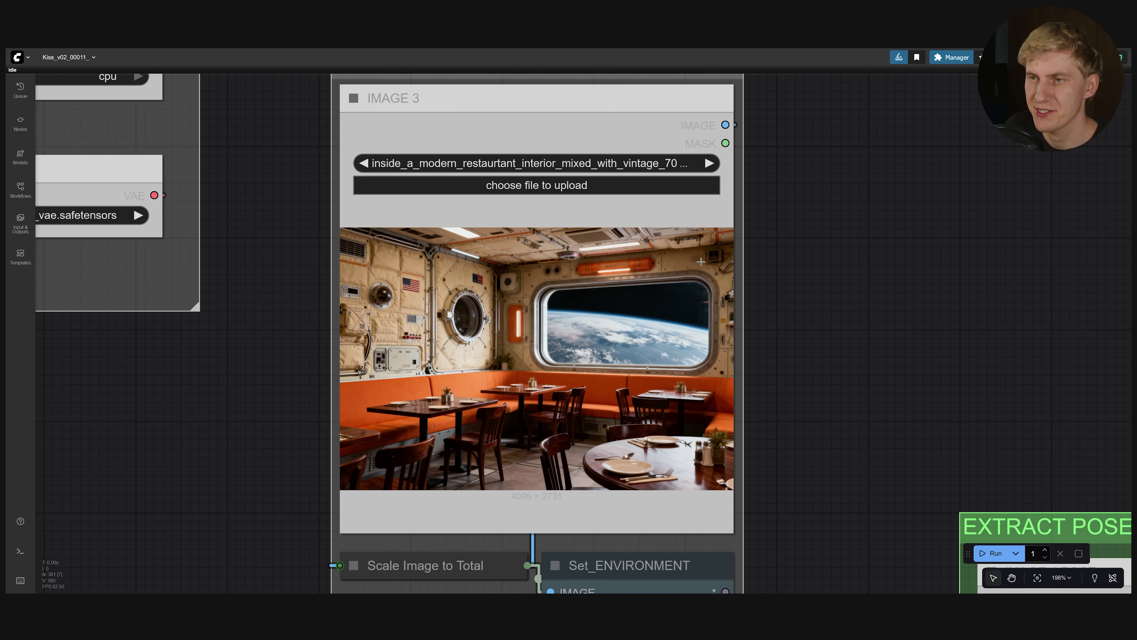
left_click(995, 554)
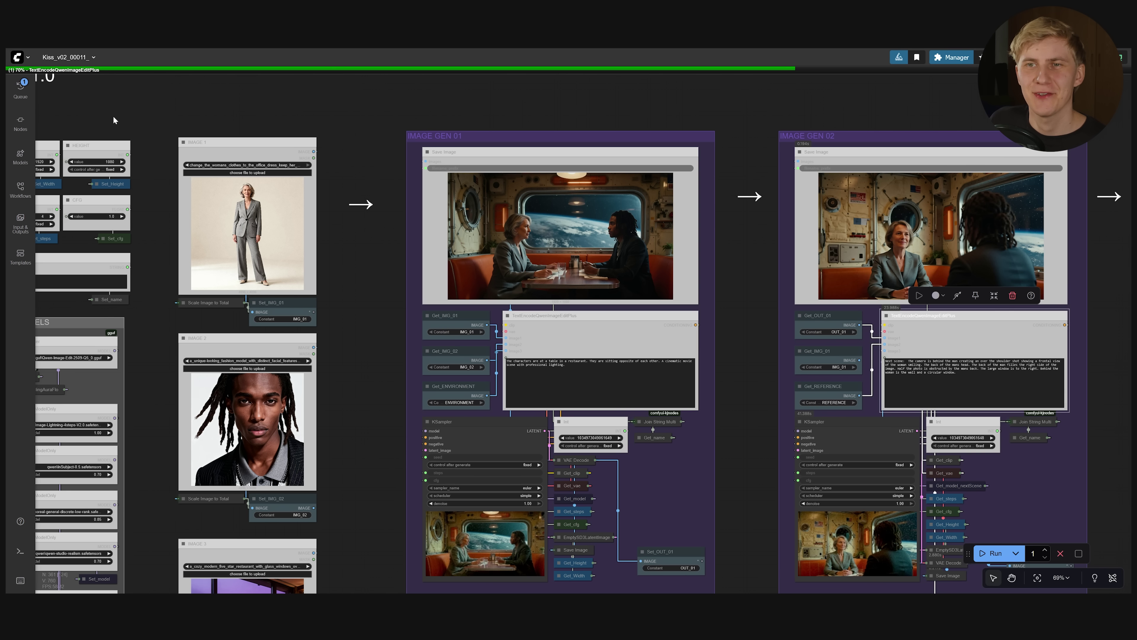
Step: Examine the space-restaurant shots in IMAGE GEN 01 and 02 and the saved images in the Kiss_v02 output folder
scroll(112, 139, "up", 4)
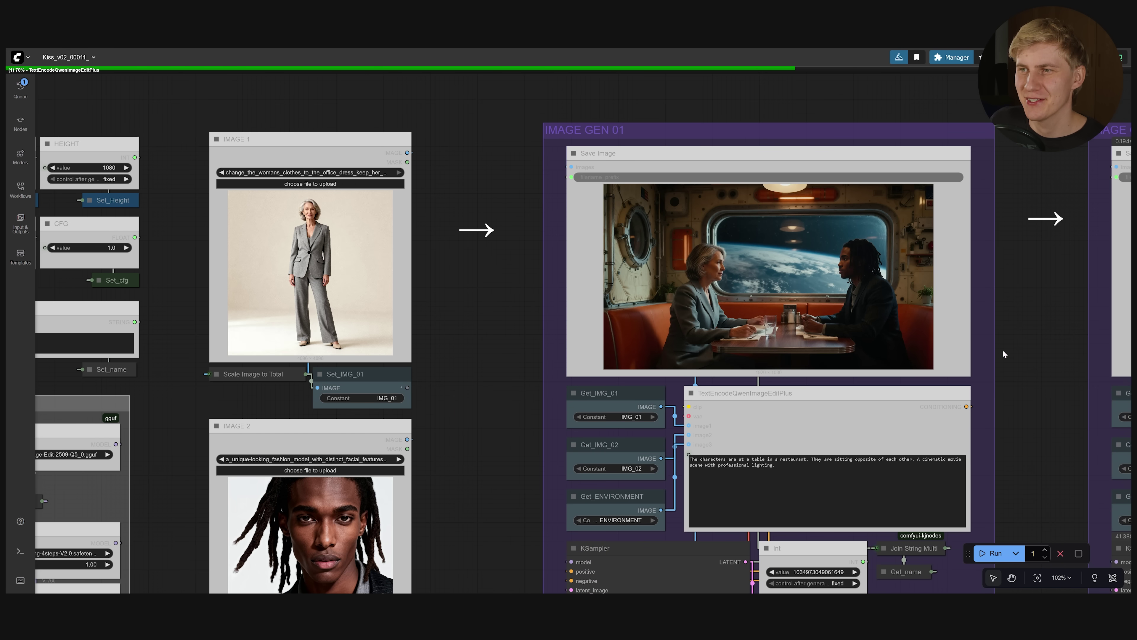
left_click_drag(1003, 354, 701, 358)
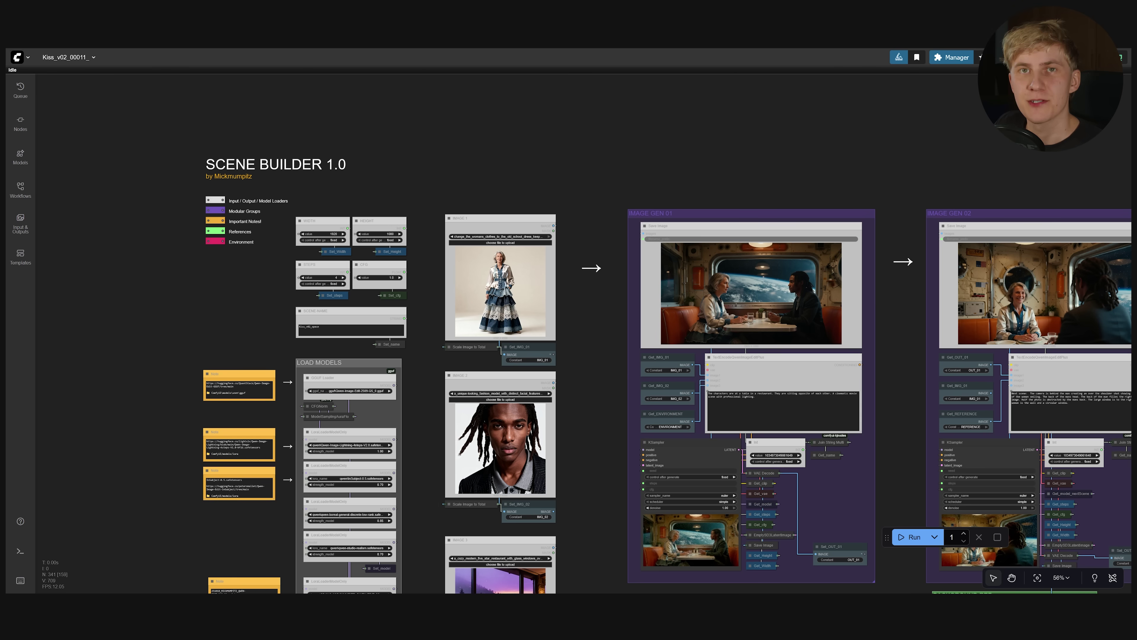
left_click_drag(1132, 72, 563, 136)
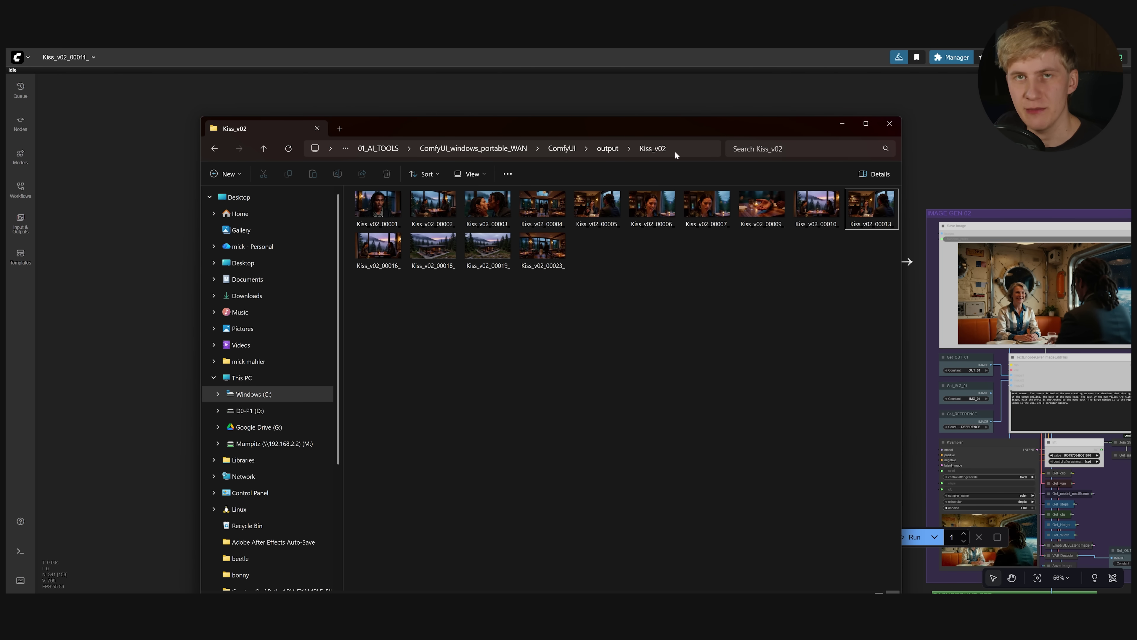
left_click_drag(569, 131, 860, 117)
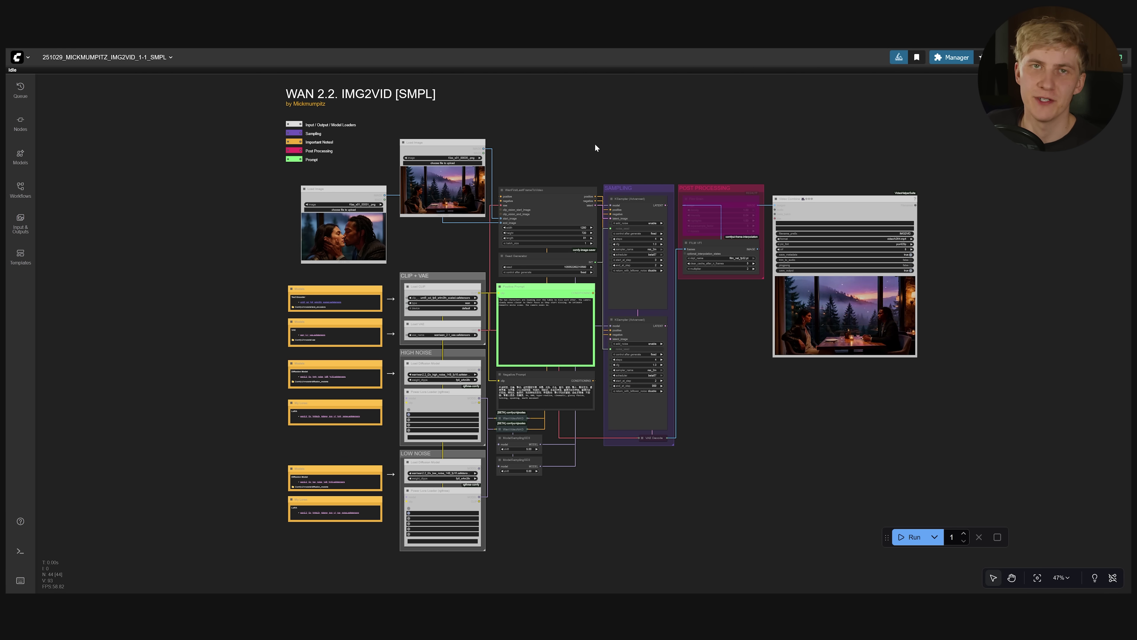
Step: Examine the two Load Image nodes feeding start_image and end_image in the WAN 2.2 IMG2VID [SMPL] workflow
left_click_drag(338, 357, 336, 358)
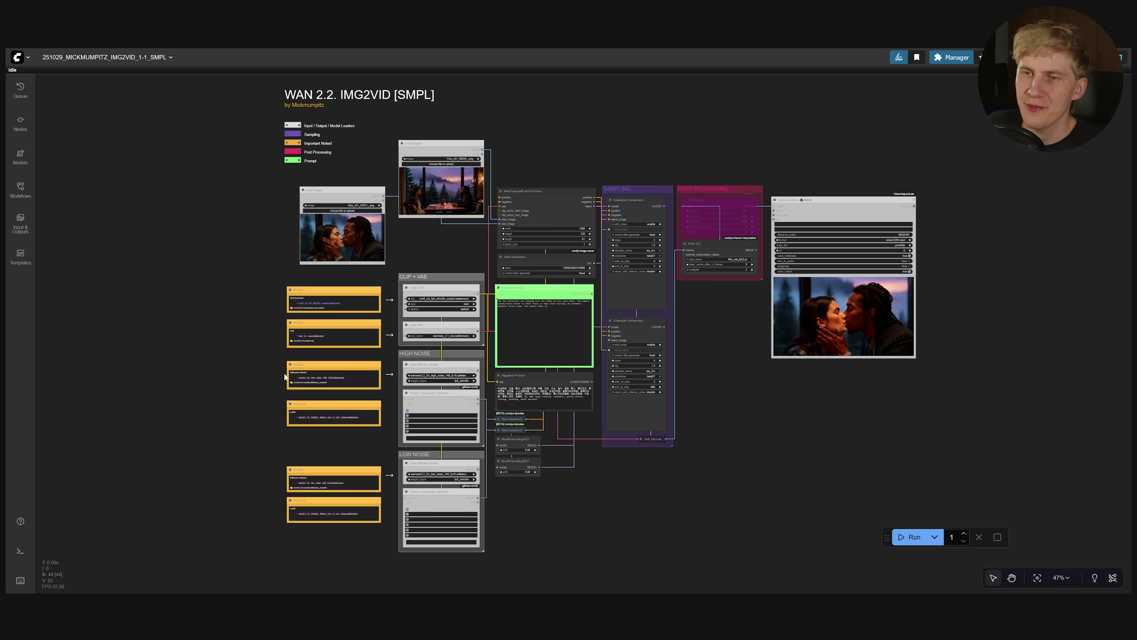
scroll(284, 372, "up", 5)
scroll(283, 373, "up", 4)
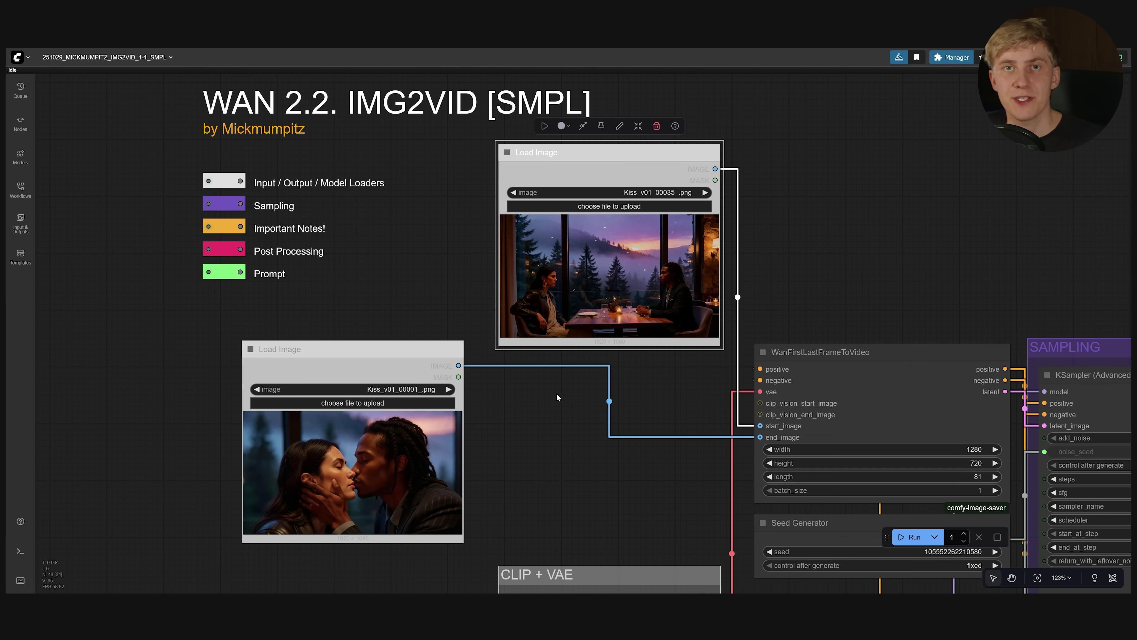
left_click(775, 278)
scroll(536, 246, "up", 5)
left_click_drag(598, 492, 631, 408)
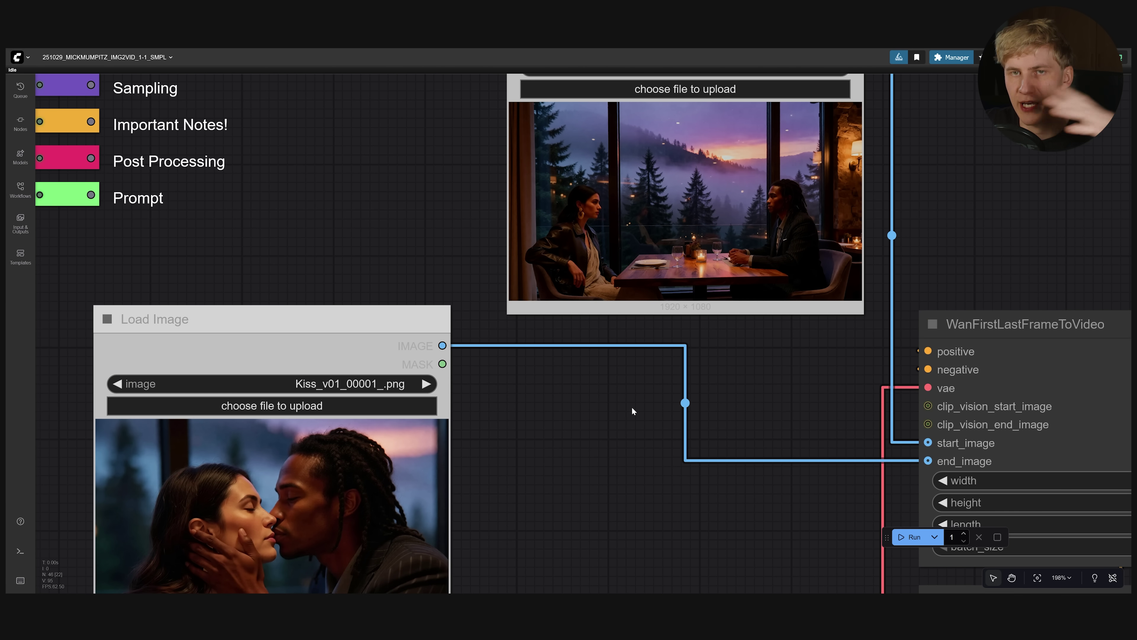
scroll(661, 500, "down", 2)
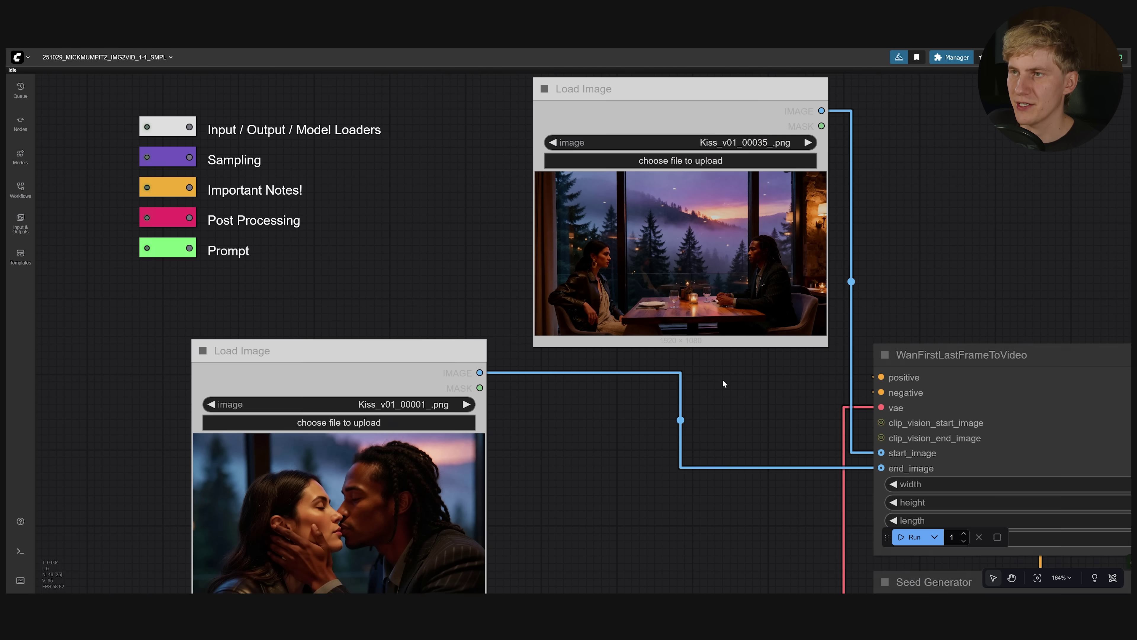
Step: Shift the Kiss_v01_00035_.png and Kiss_v01_00001_.png Load Image nodes slightly to point out their start and end frame connections
left_click_drag(718, 111, 682, 113)
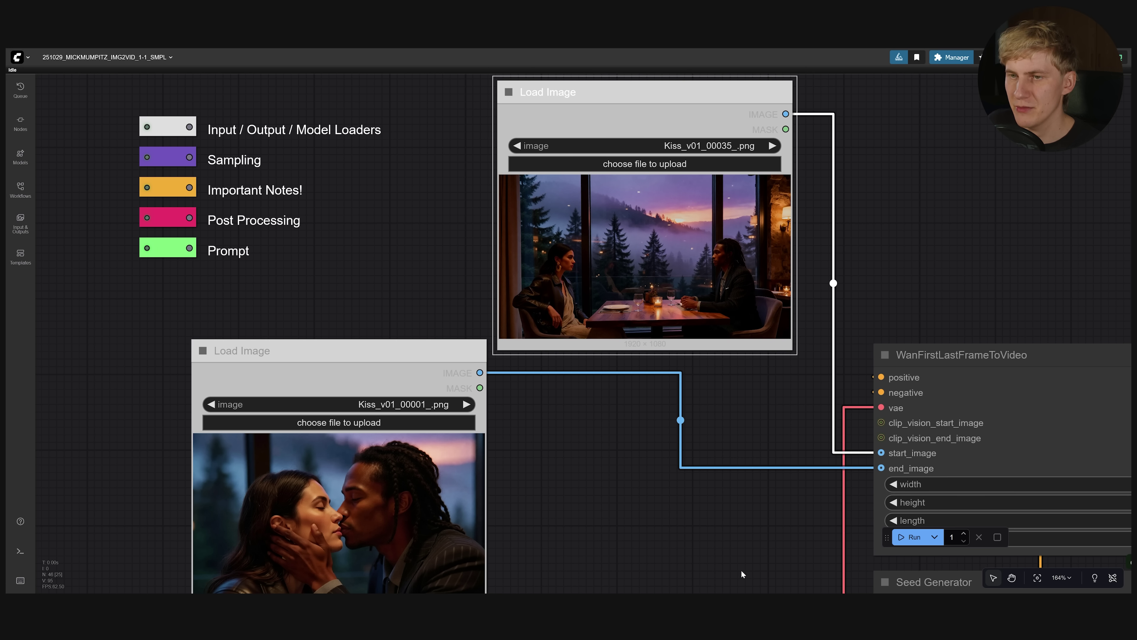
left_click_drag(734, 562, 718, 433)
left_click_drag(373, 231, 369, 246)
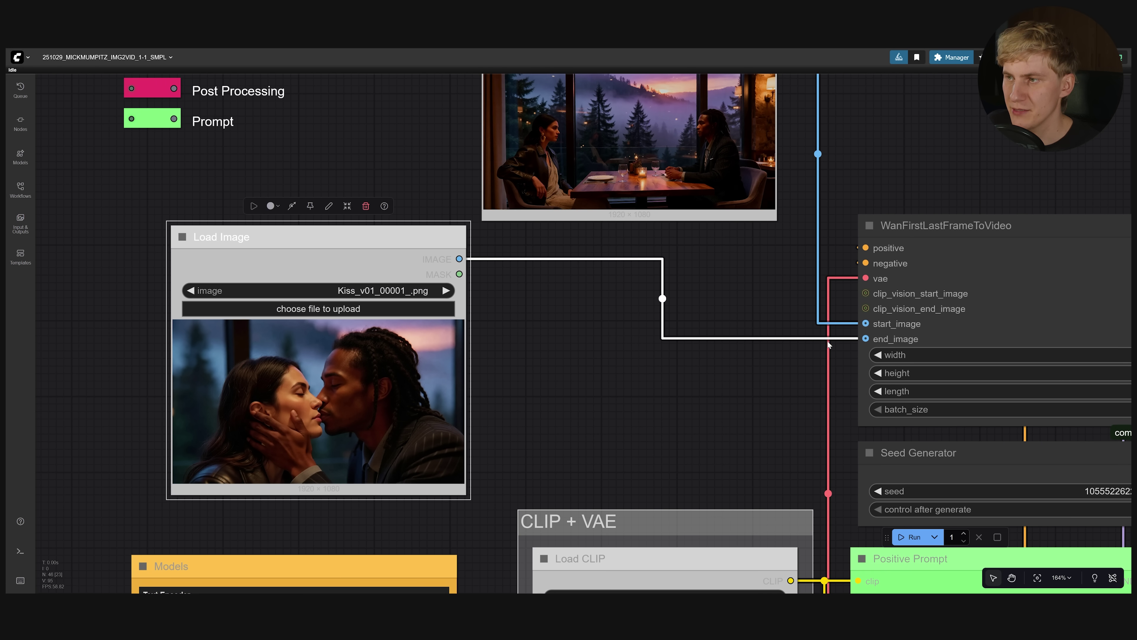
Step: Examine the width, height and length settings of the WanFirstLastFrameToVideo node
left_click_drag(829, 344, 427, 371)
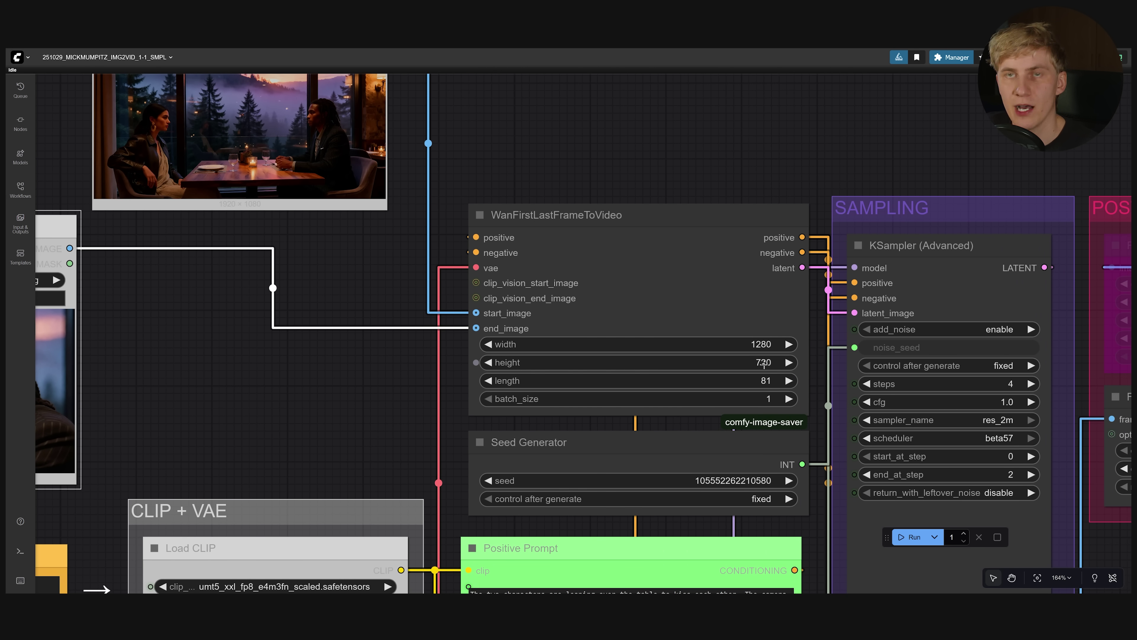
scroll(768, 367, "up", 4)
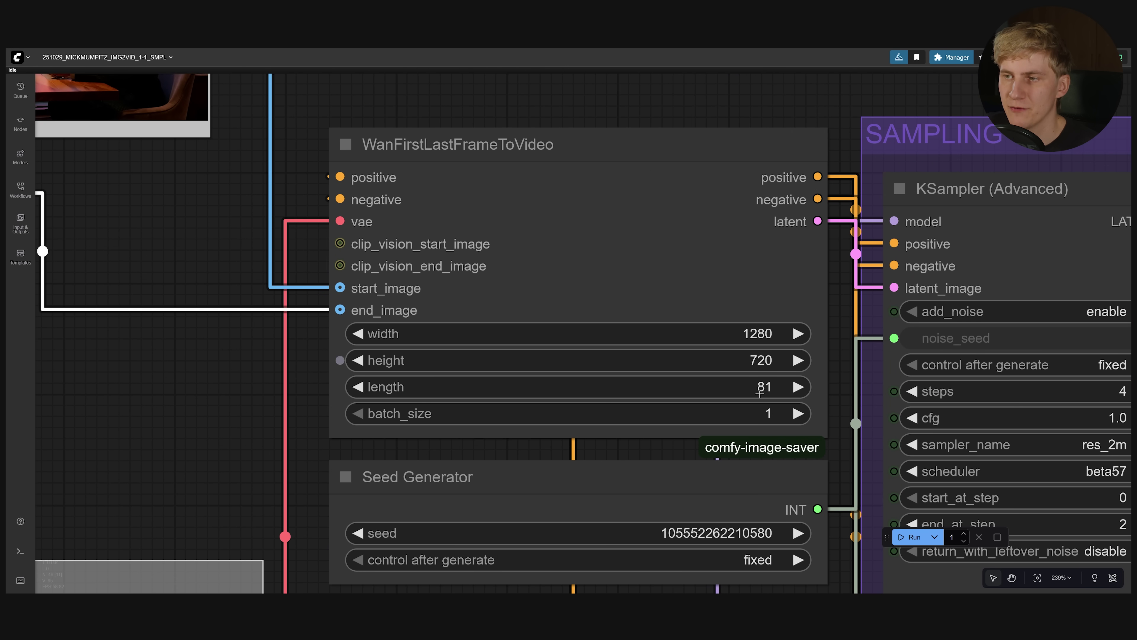
scroll(732, 438, "down", 4)
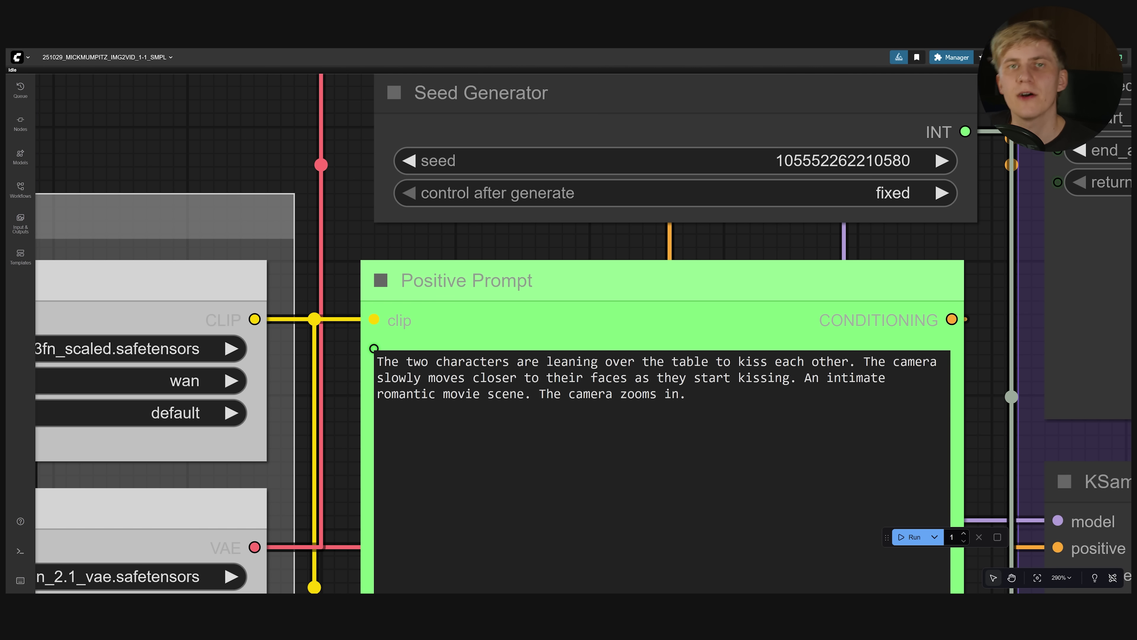
Step: Review the Positive Prompt text describing the kiss and camera zoom, and inspect the resulting video
left_click_drag(692, 395, 376, 360)
left_click(323, 257)
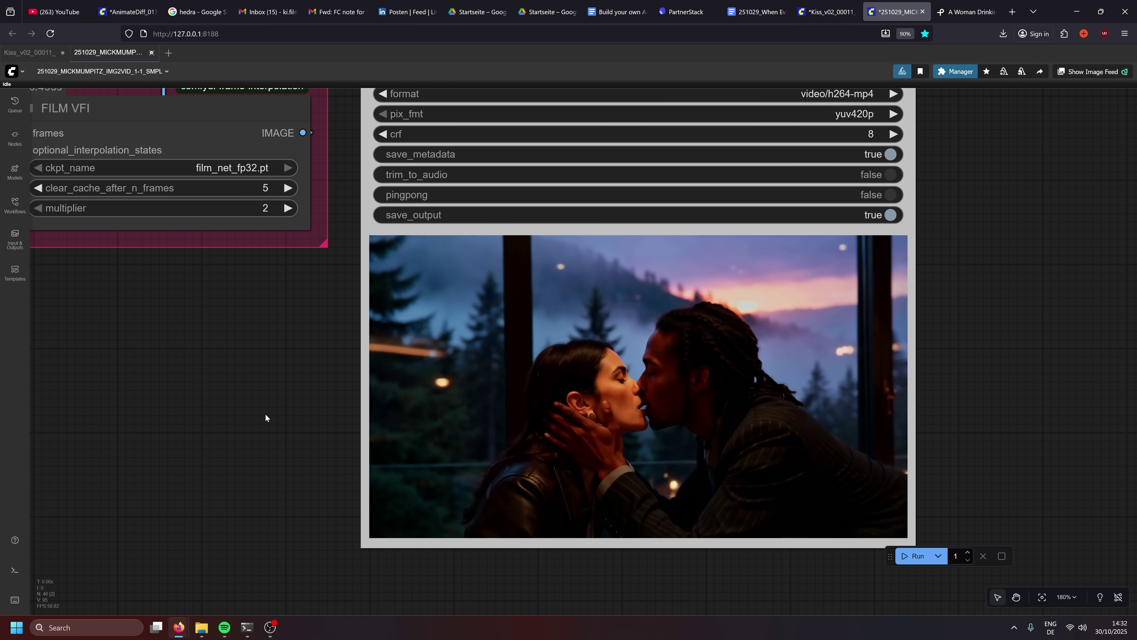
left_click_drag(264, 414, 285, 424)
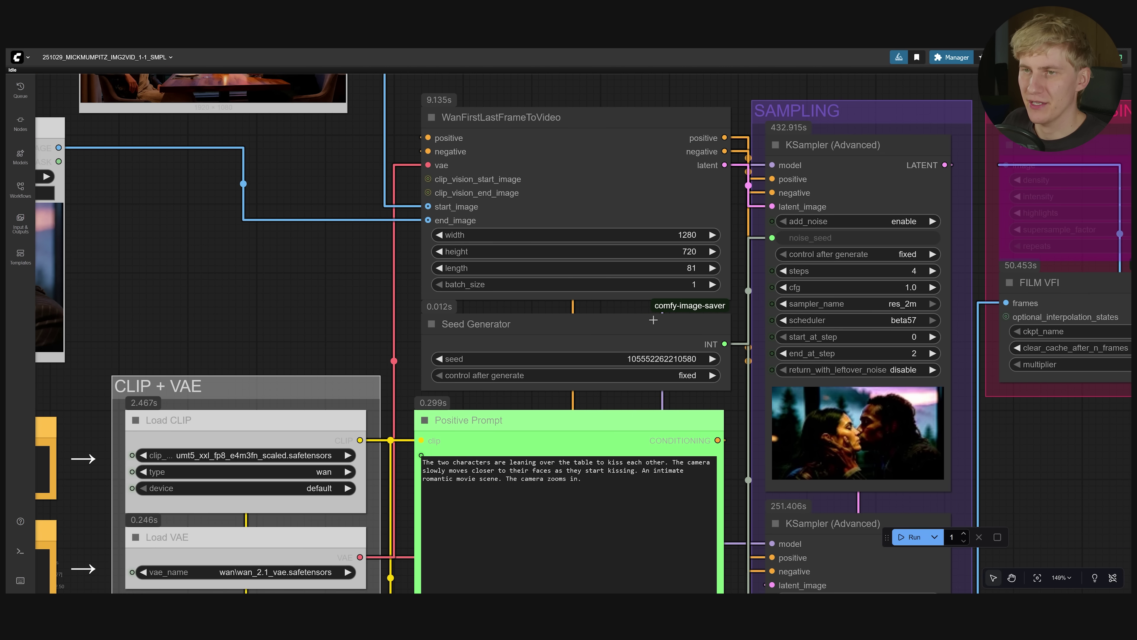
left_click(679, 349)
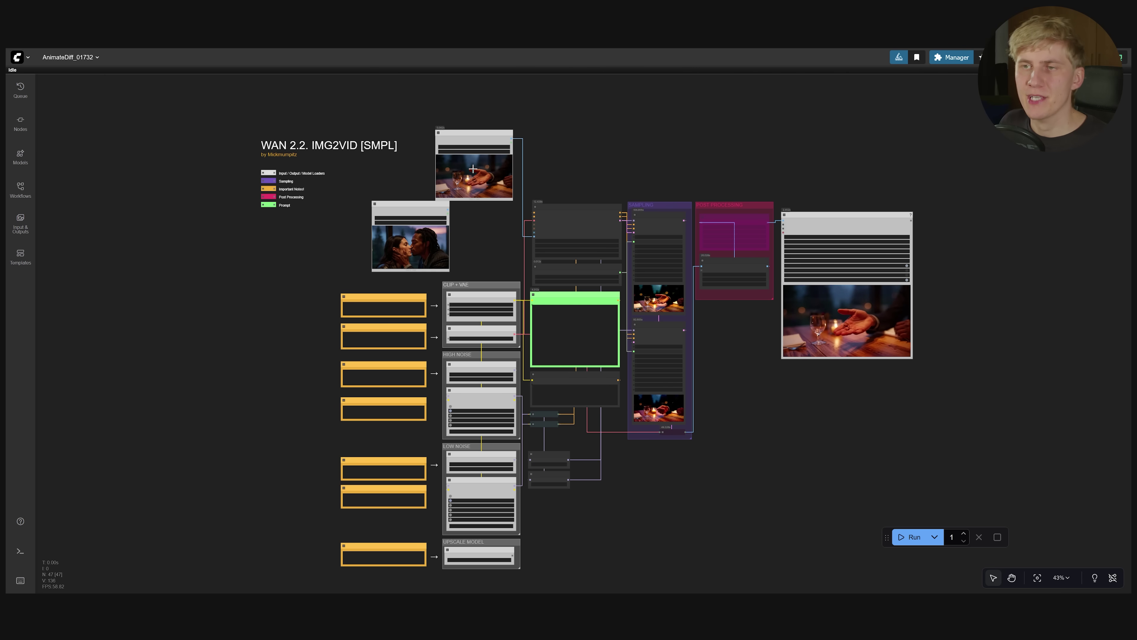
Step: Examine the AnimateDiff_01732 workflow's ring video and the Kiss_v01_00023_.png image connected only to end_image
scroll(385, 246, "up", 10)
scroll(375, 292, "up", 3)
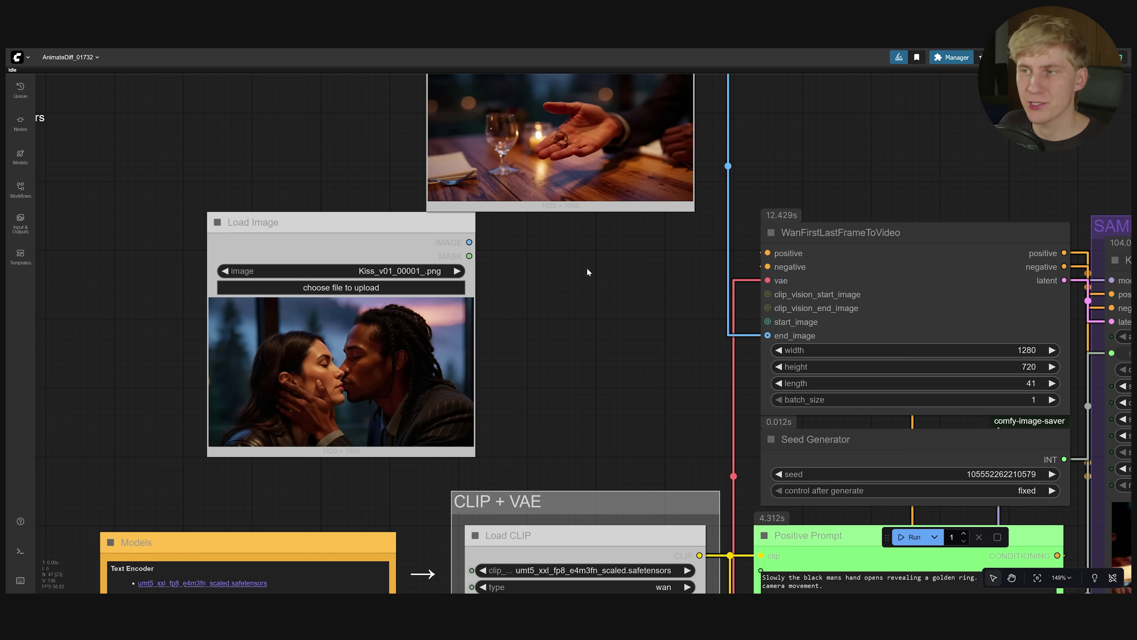
left_click_drag(622, 338, 624, 451)
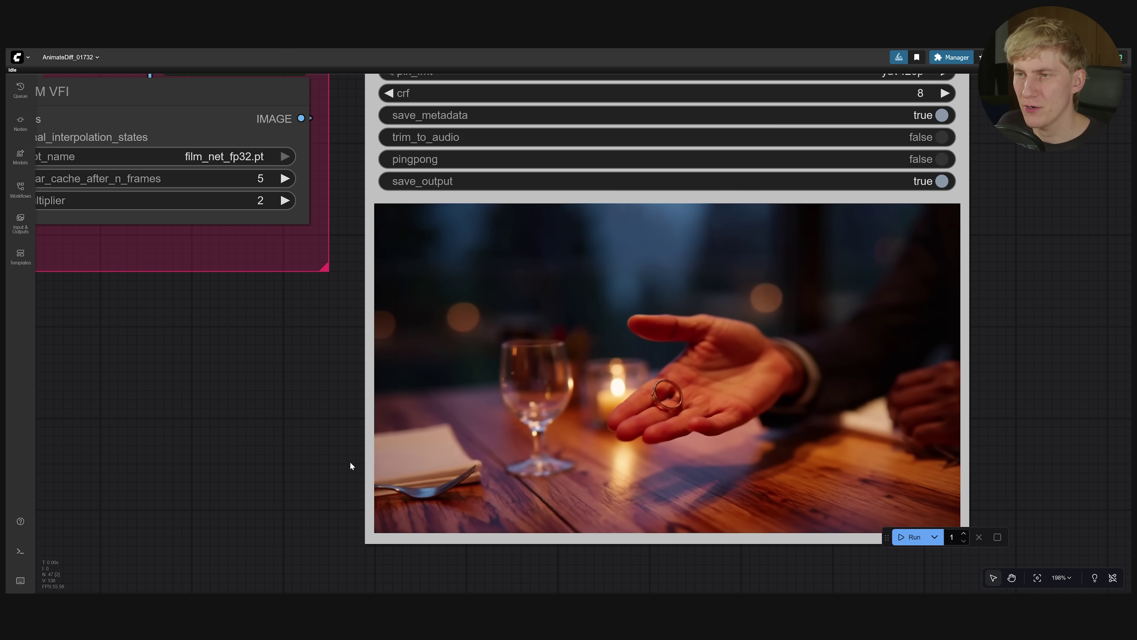
scroll(298, 451, "down", 11)
left_click_drag(109, 228, 908, 354)
scroll(643, 280, "up", 4)
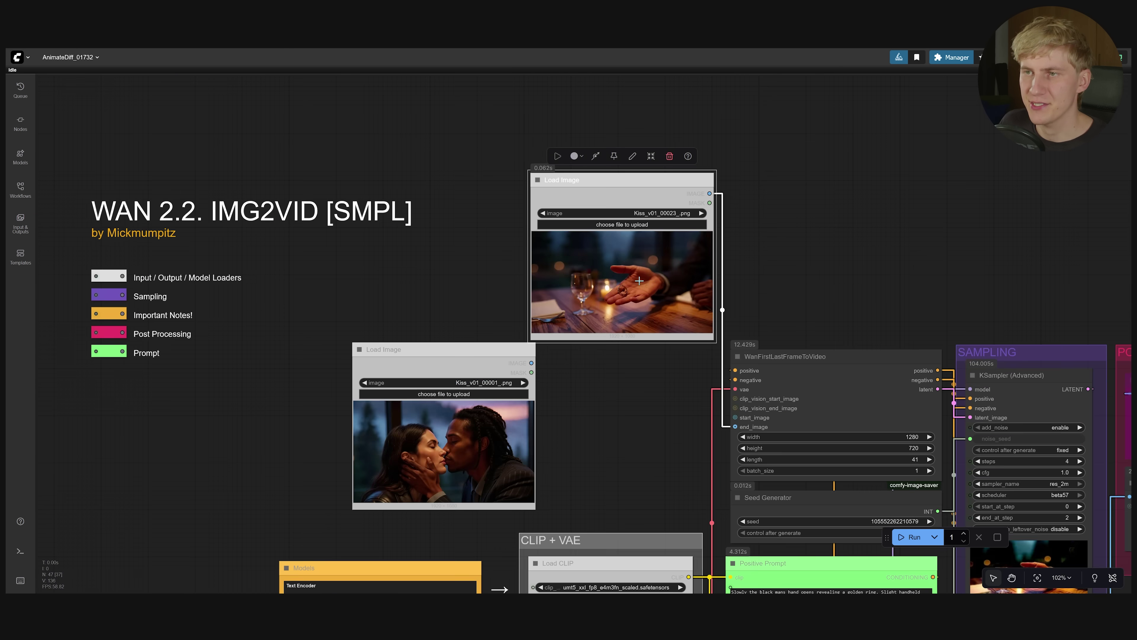
scroll(648, 281, "up", 6)
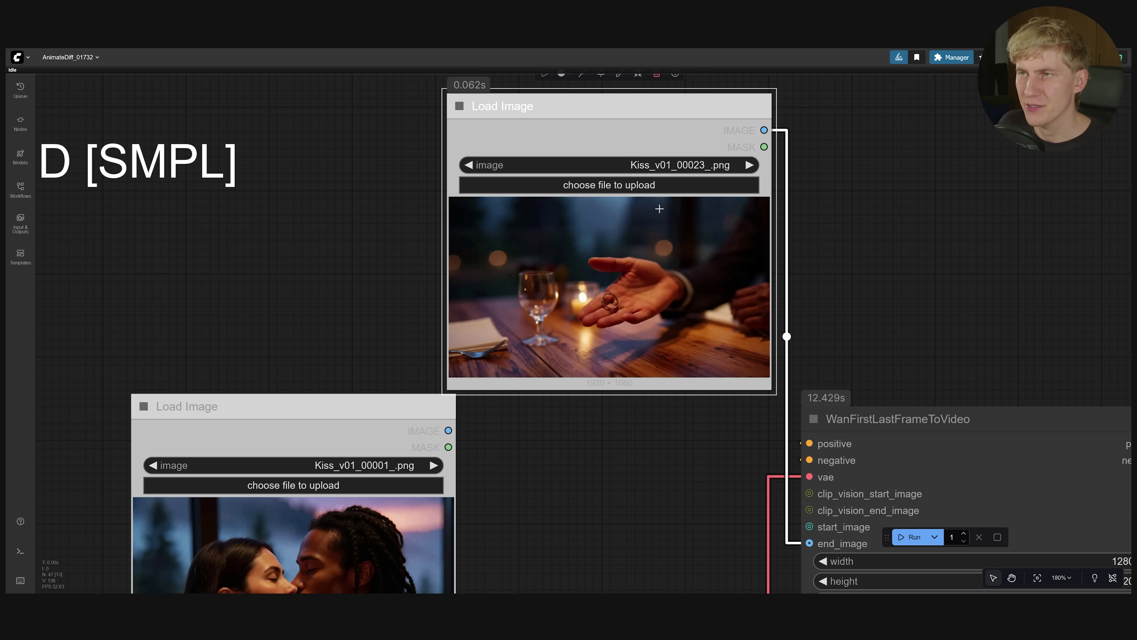
Step: Examine the start_image and end_image inputs of the WanFirstLastFrameToVideo node alongside the Kiss_v01_00001_.png Load Image node
left_click_drag(736, 447, 646, 349)
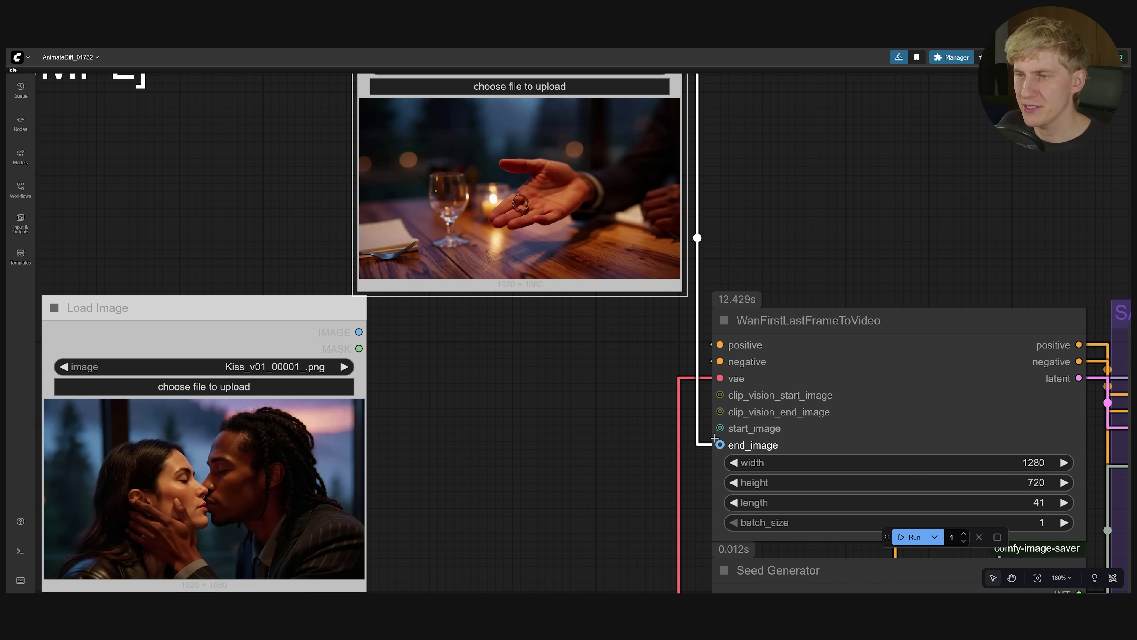
left_click_drag(607, 443, 346, 30)
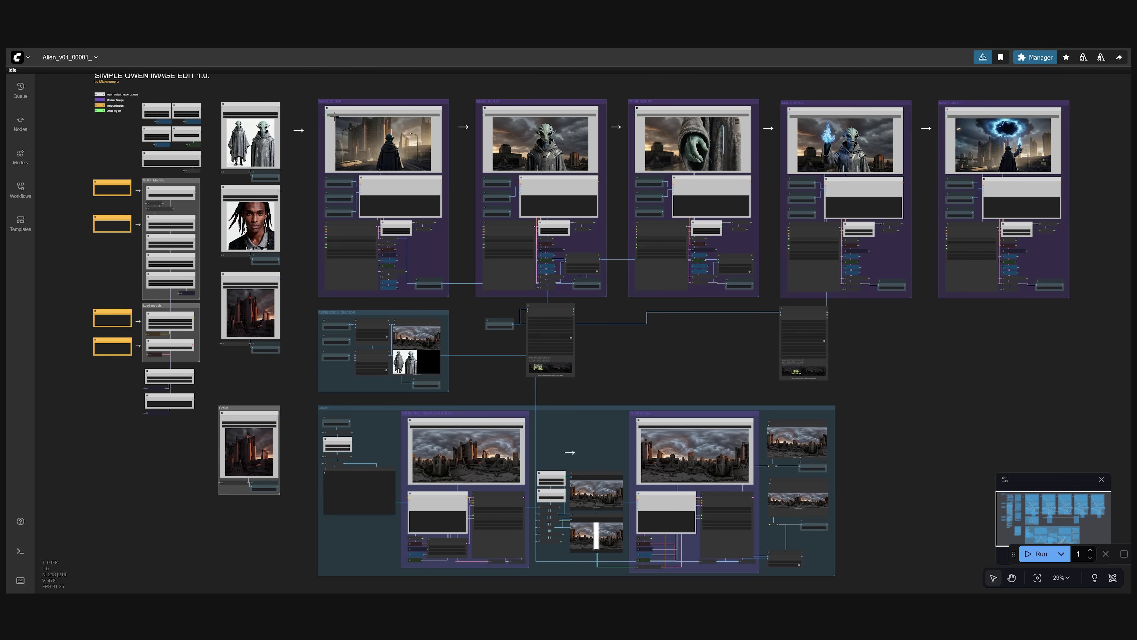
Step: Review the Alien_v01_00001_ workflow's chain of image generation groups, including the blue flame shot and its TextEncodeQwenImageEditPlus prompt
scroll(371, 127, "up", 10)
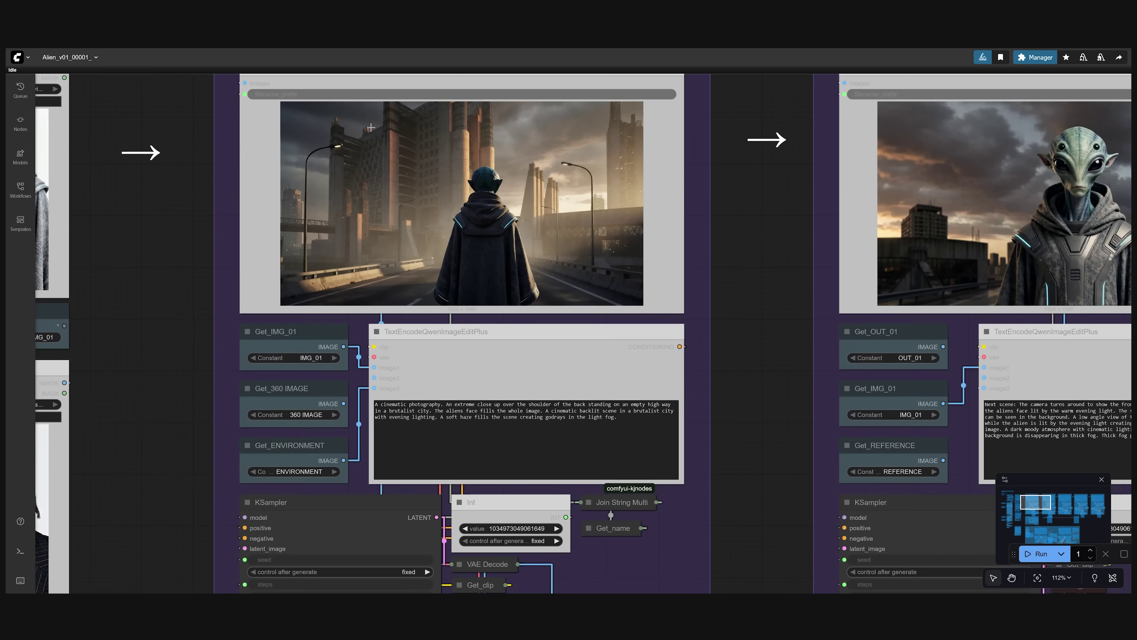
left_click_drag(422, 174, 645, 184)
scroll(645, 184, "down", 1)
scroll(880, 275, "up", 2)
left_click_drag(938, 330, 324, 350)
left_click_drag(1032, 372, 349, 388)
left_click_drag(976, 402, 393, 409)
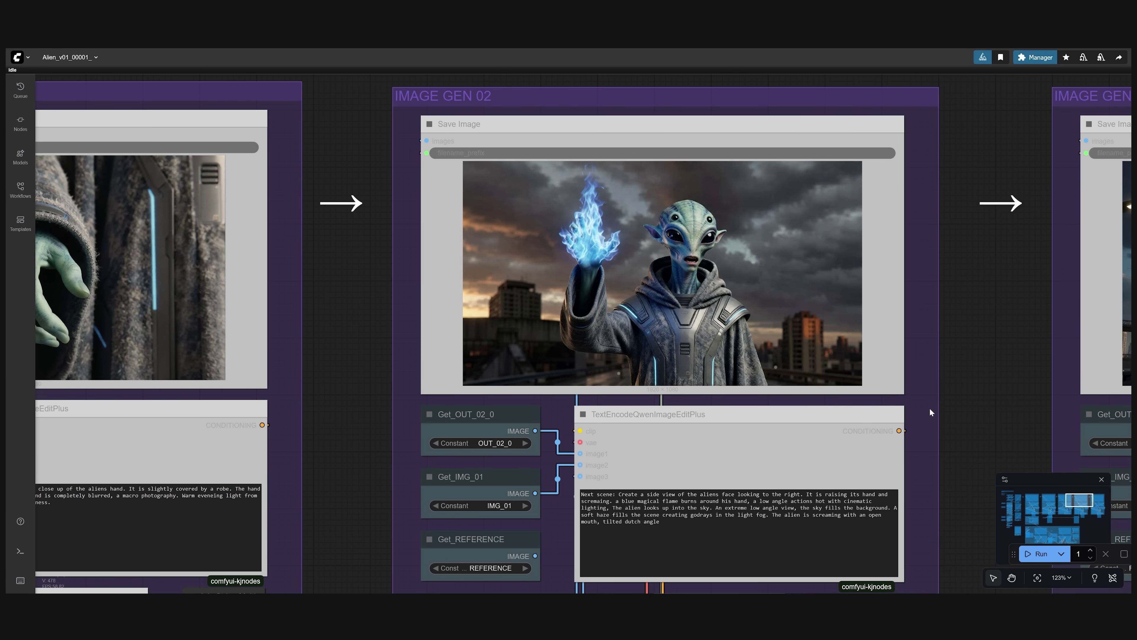
left_click_drag(965, 416, 330, 407)
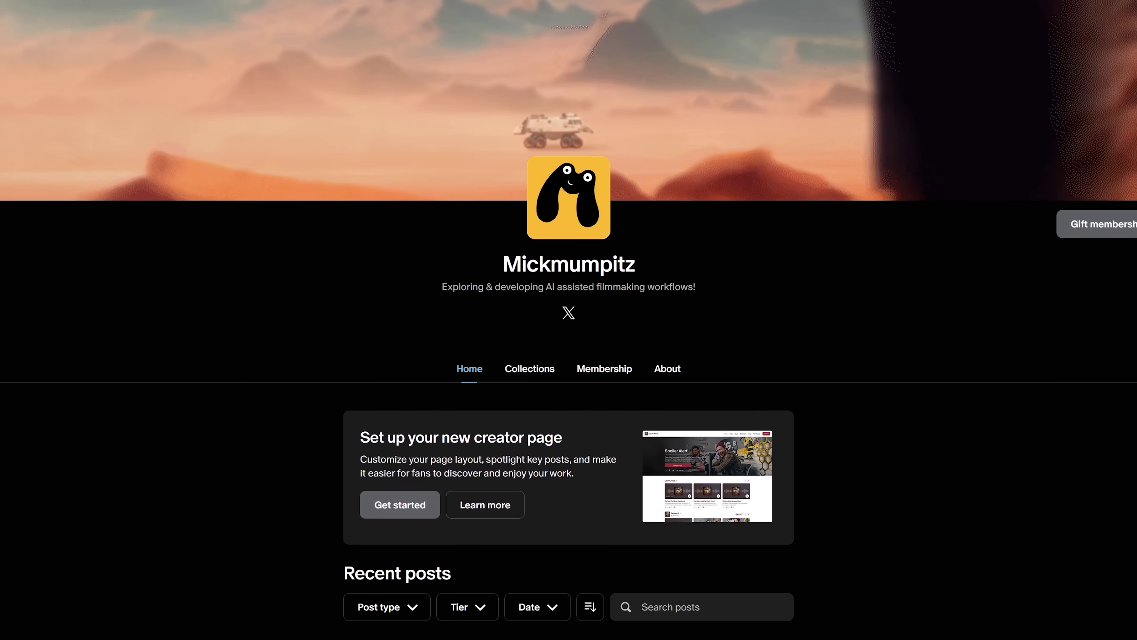
Step: Switch to the Mickmumpitz creator page and browse to the AI-Powered 360° Scene Generation post with its workflow and LoRA files
scroll(569, 319, "down", 3)
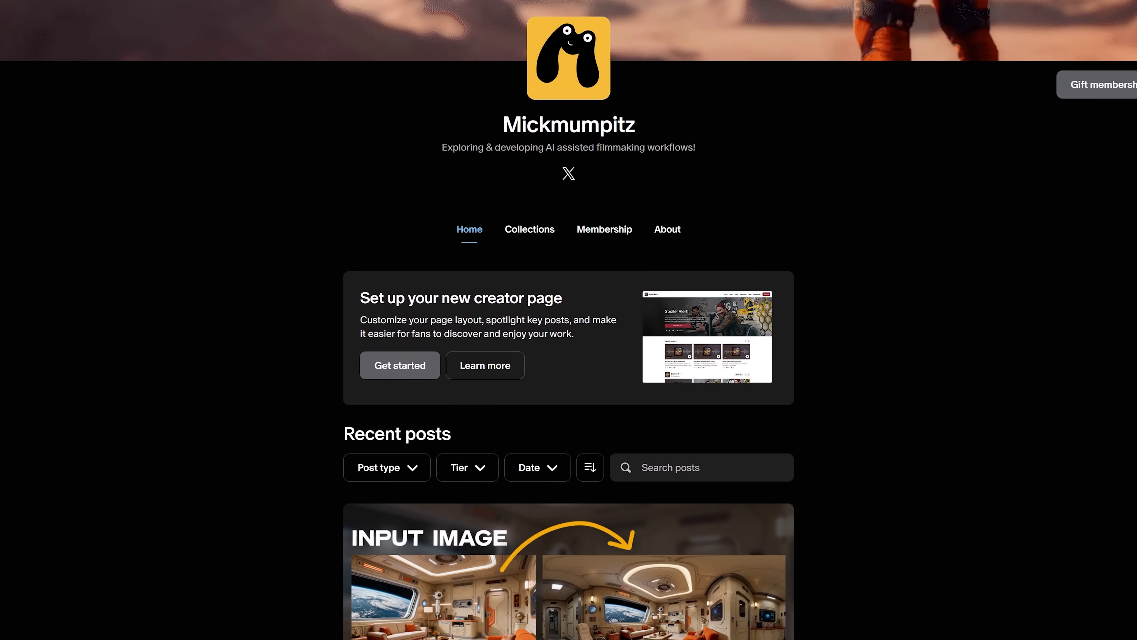
scroll(577, 320, "down", 3)
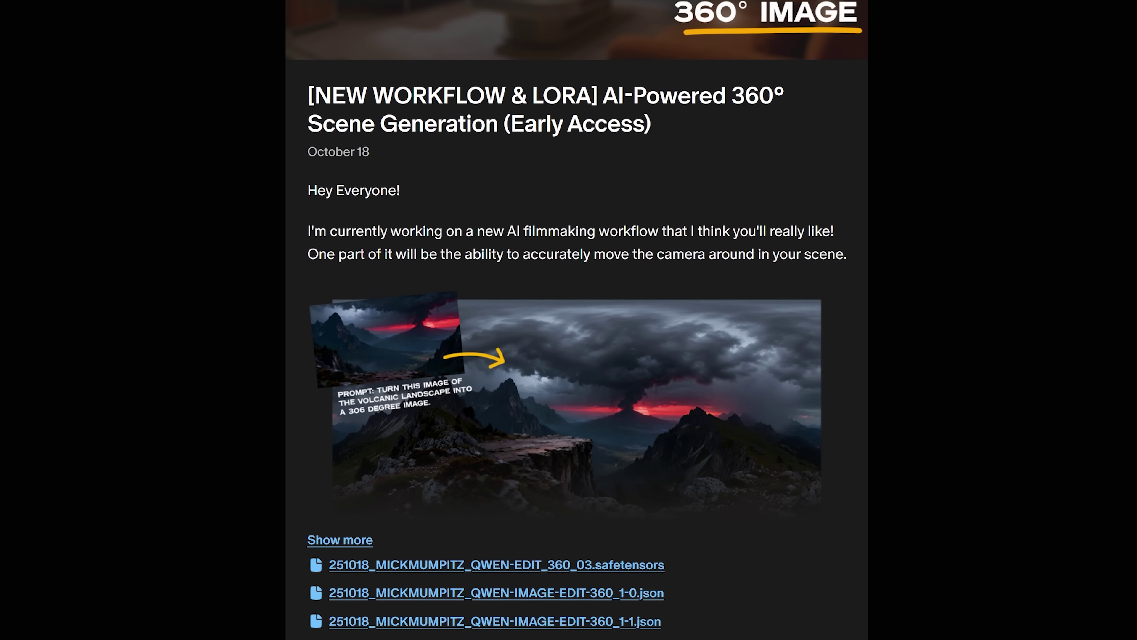